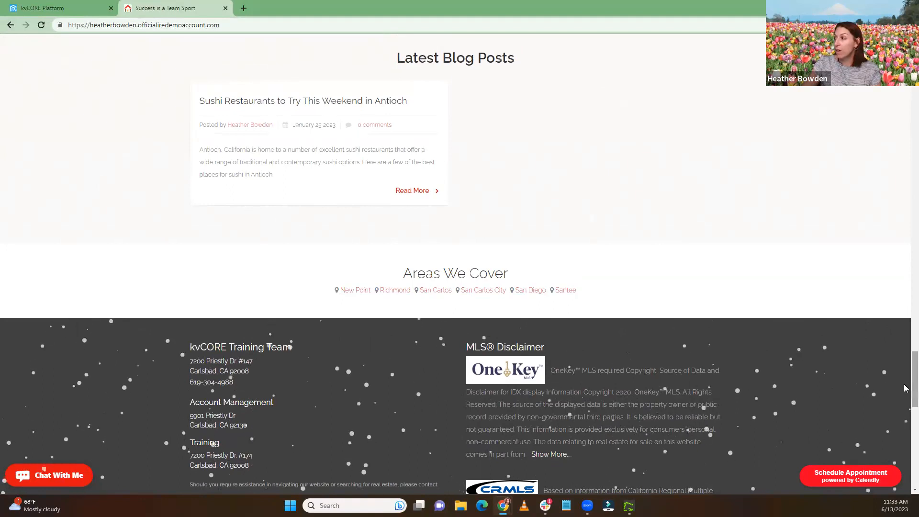
# Switch to the kvCORE platform and open the website's Service Areas and SEO content for editing
pyautogui.click(66, 8)
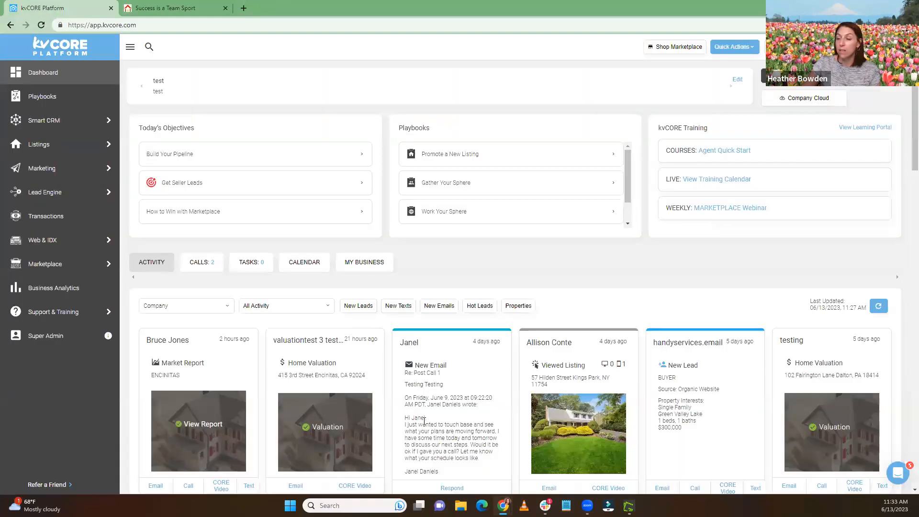
pyautogui.moveTo(15, 239)
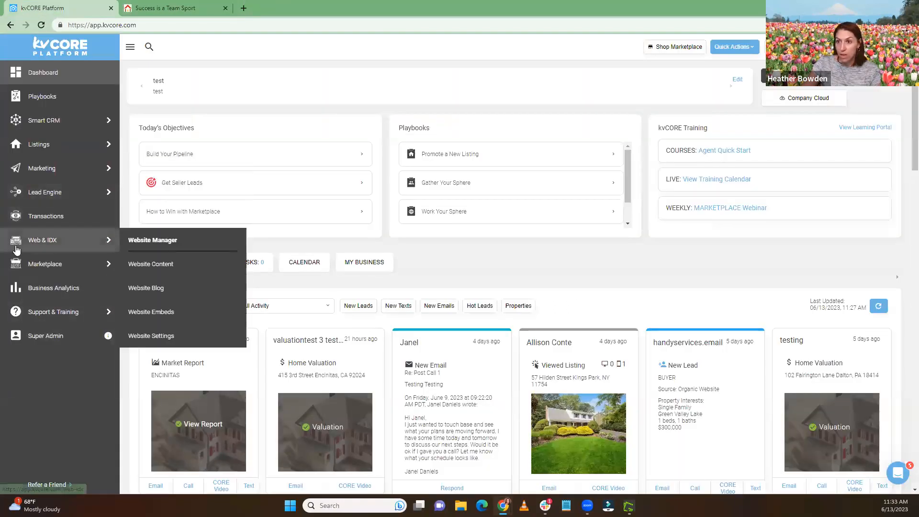
pyautogui.click(150, 243)
pyautogui.scroll(-2, 670, 303)
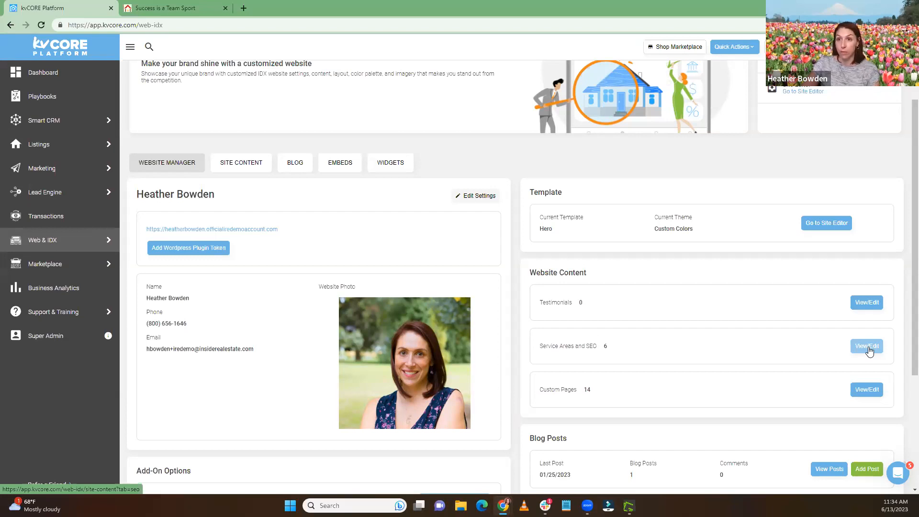
pyautogui.click(867, 347)
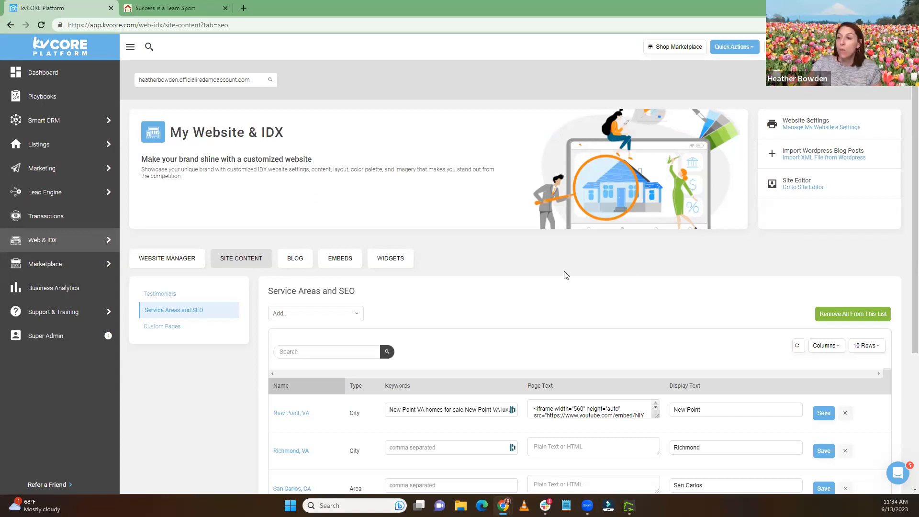
# Remove all existing service areas from the Service Areas and SEO list and reload the page
pyautogui.scroll(-4, 584, 275)
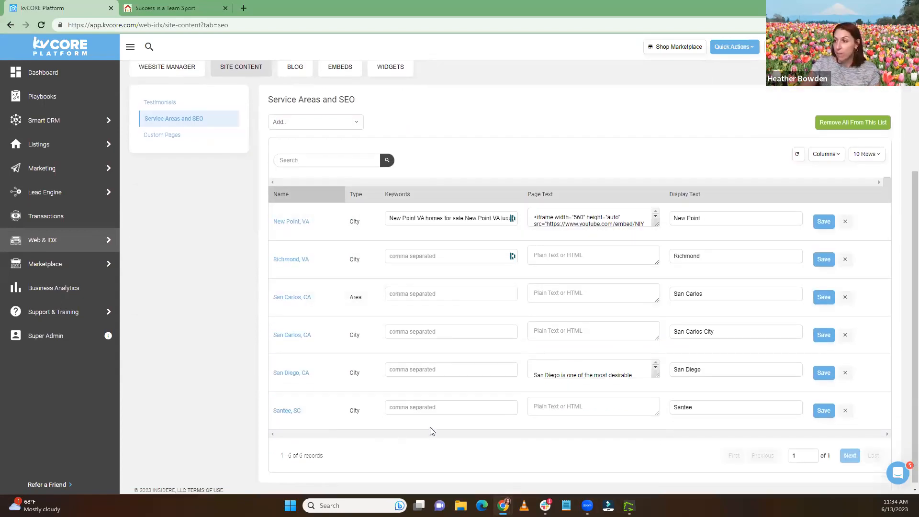
pyautogui.scroll(1, 430, 432)
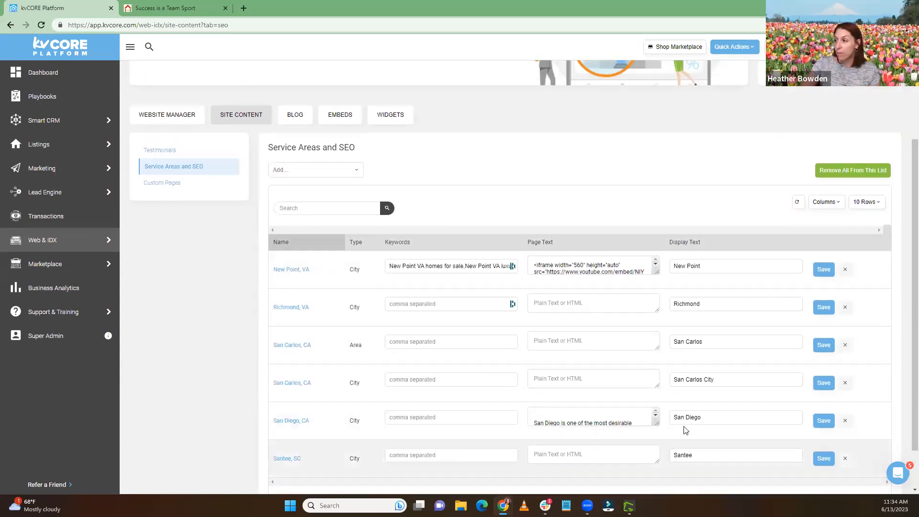
pyautogui.click(838, 173)
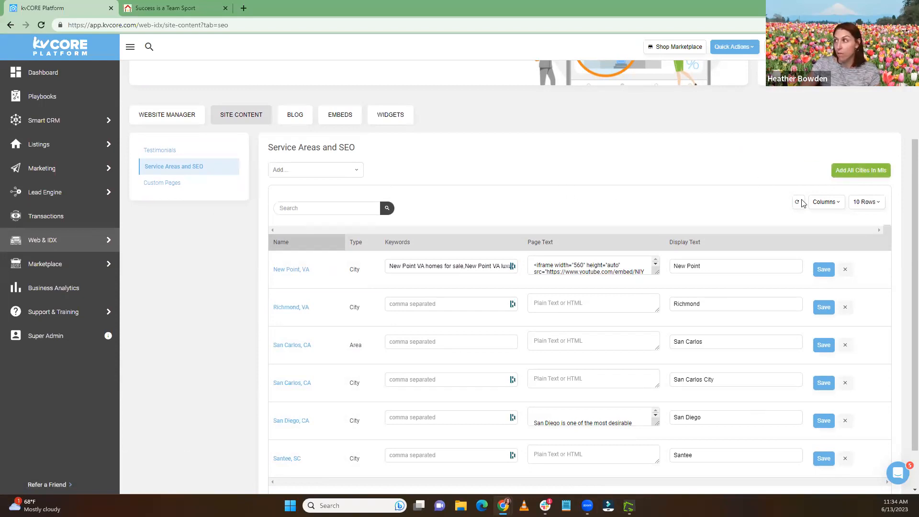
pyautogui.click(857, 177)
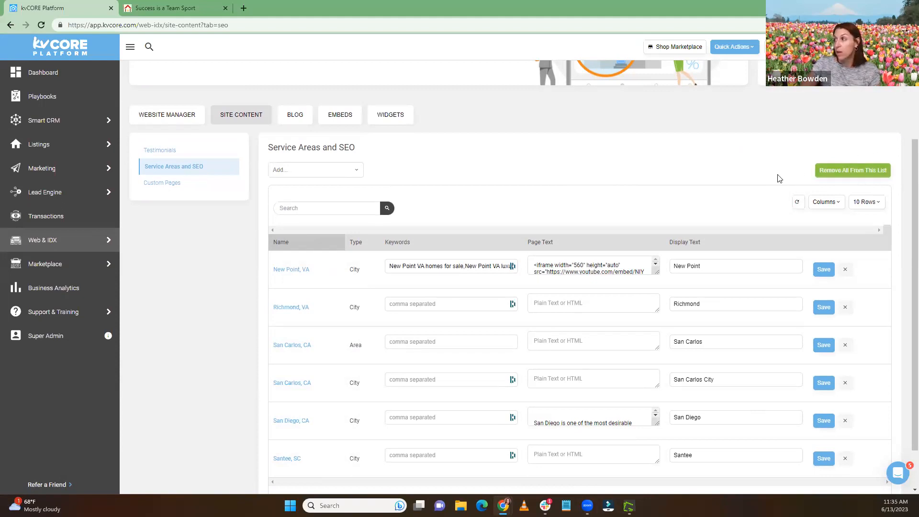
pyautogui.scroll(-1, 868, 174)
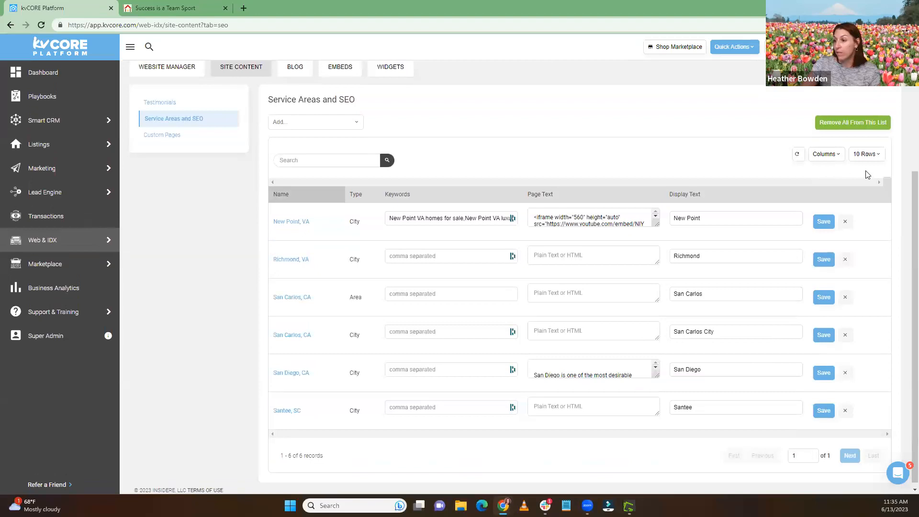
pyautogui.scroll(2, 868, 174)
pyautogui.click(850, 218)
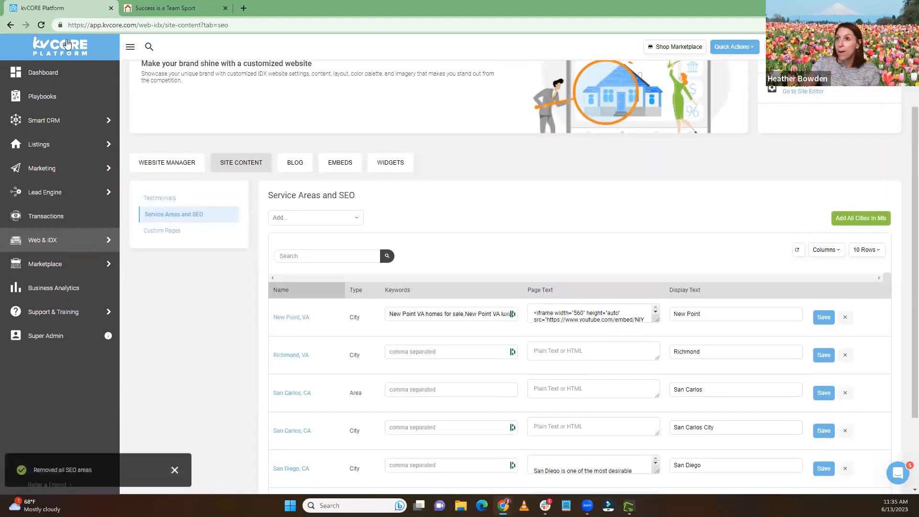
pyautogui.click(41, 25)
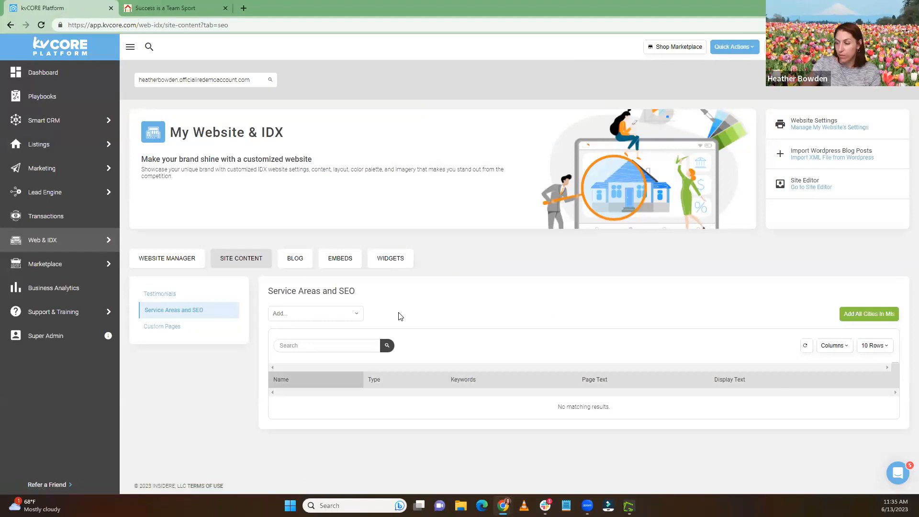
# Search for San Diego and add the San Diego, CA city entry as a service area
pyautogui.click(290, 312)
pyautogui.click(441, 303)
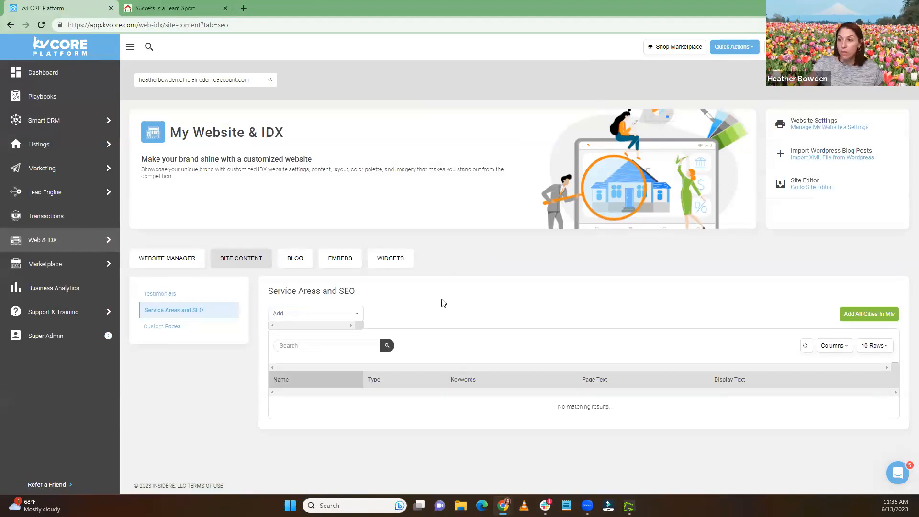
pyautogui.click(290, 316)
pyautogui.write('Sa')
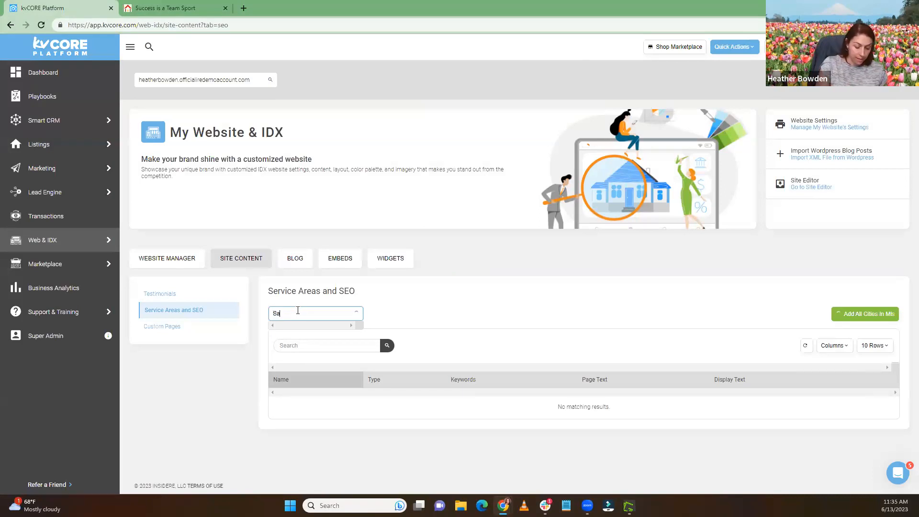
pyautogui.write('n')
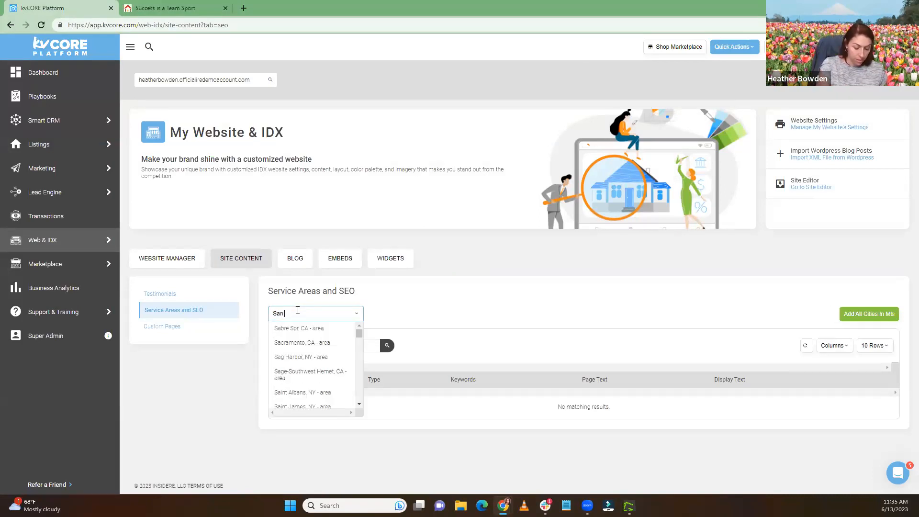
pyautogui.write(' Diego')
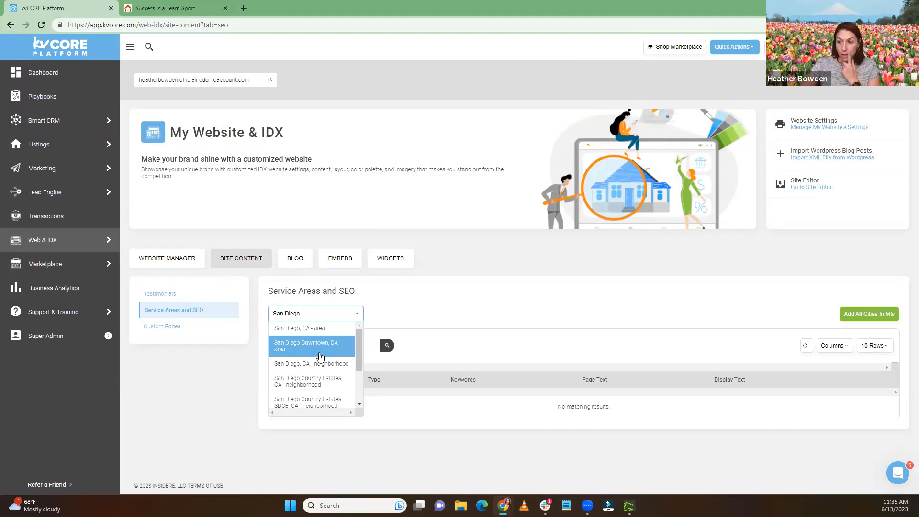
pyautogui.scroll(-3, 319, 355)
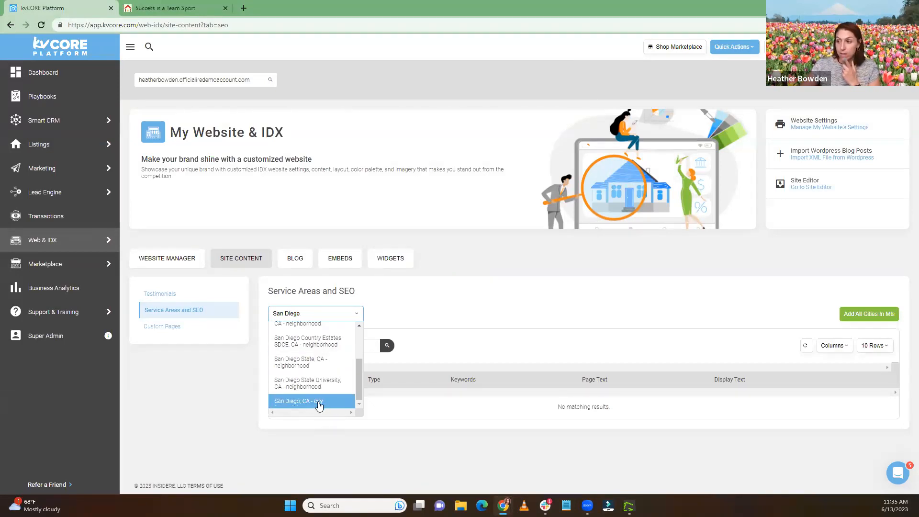
pyautogui.scroll(3, 318, 393)
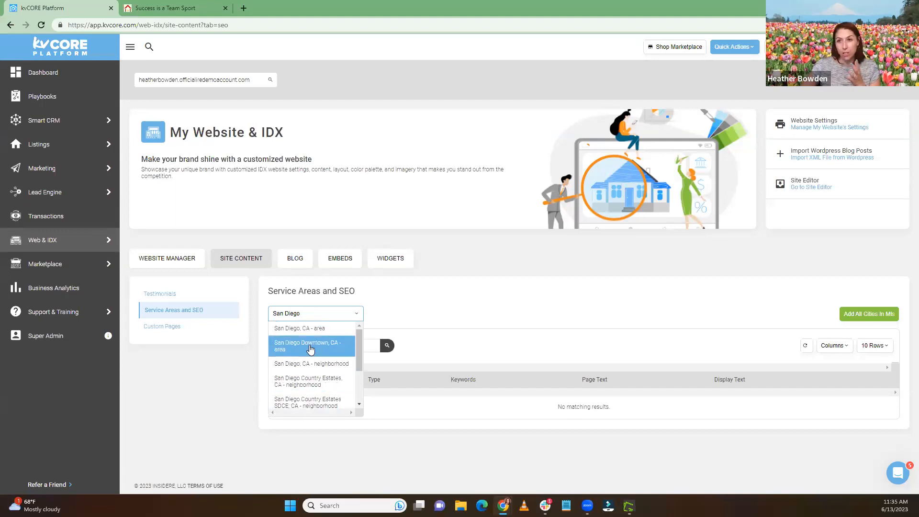
pyautogui.scroll(-3, 310, 349)
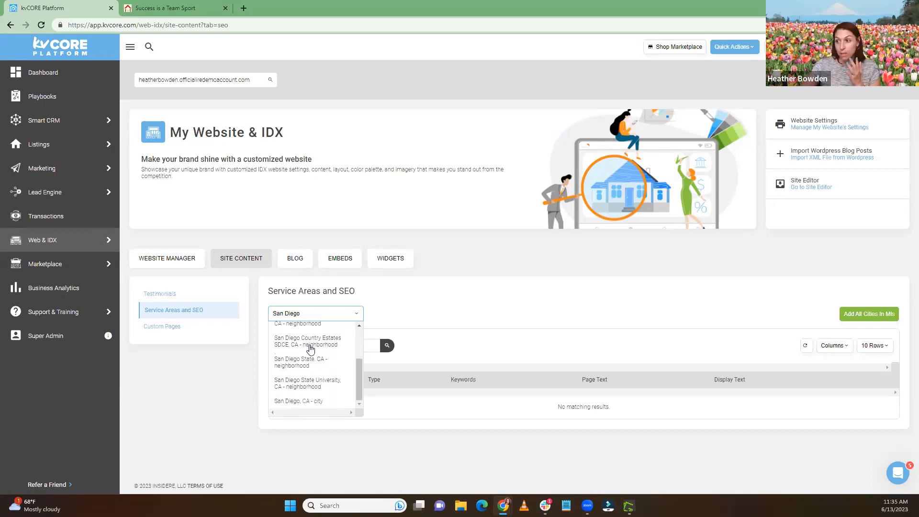
pyautogui.click(302, 405)
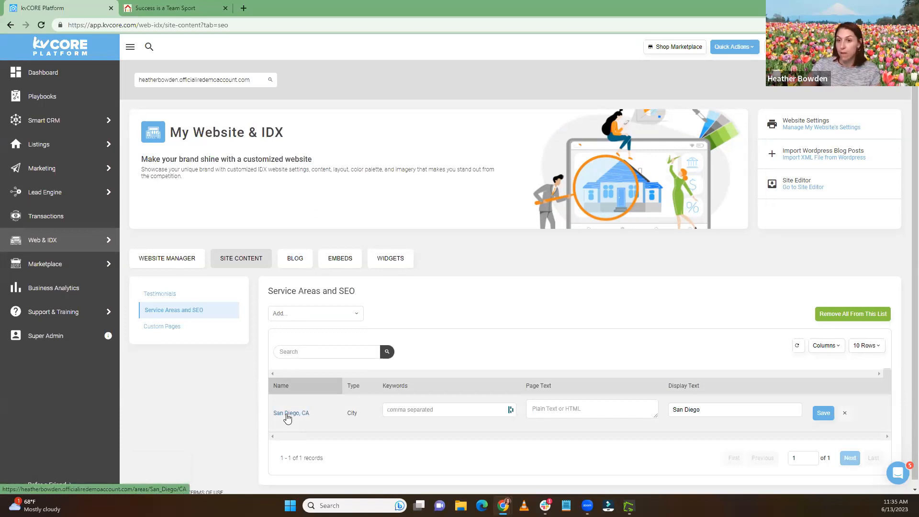
# Open the San Diego, CA area page on the website and examine its featured properties and listings summary
pyautogui.click(287, 415)
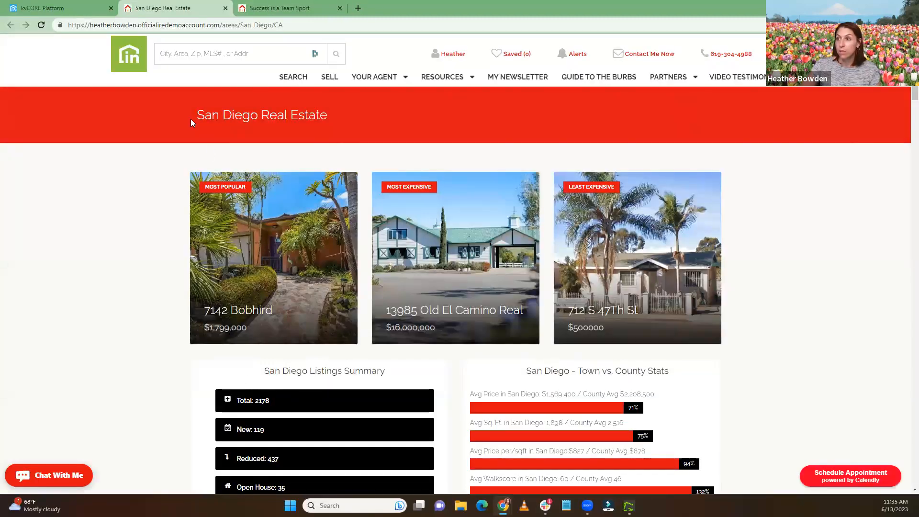
pyautogui.moveTo(306, 279)
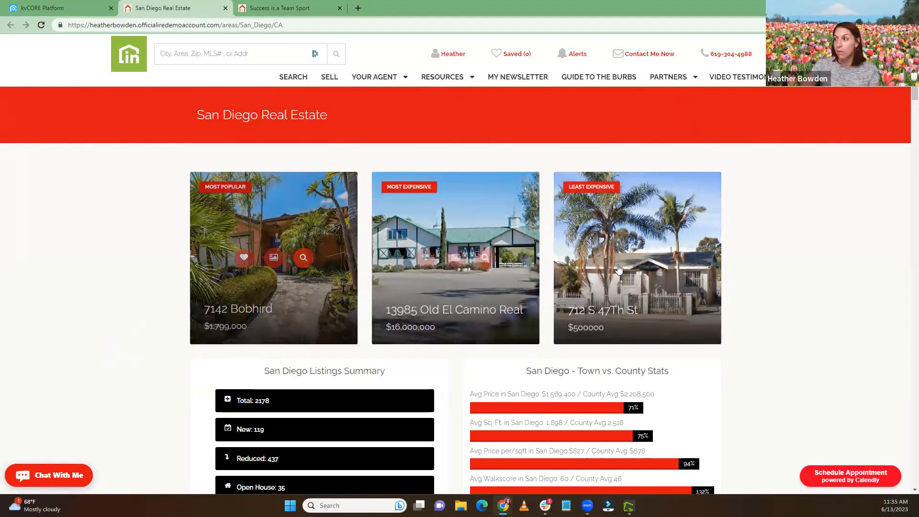
pyautogui.moveTo(658, 267)
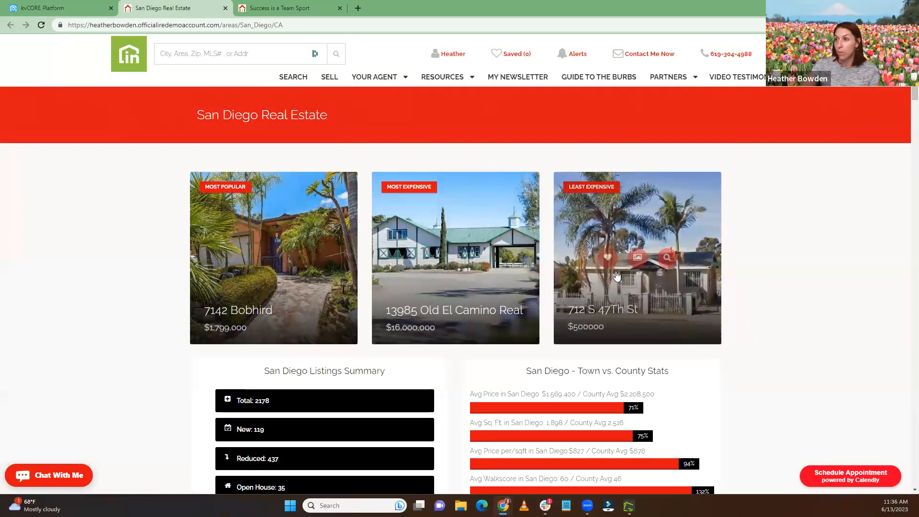
pyautogui.moveTo(259, 227)
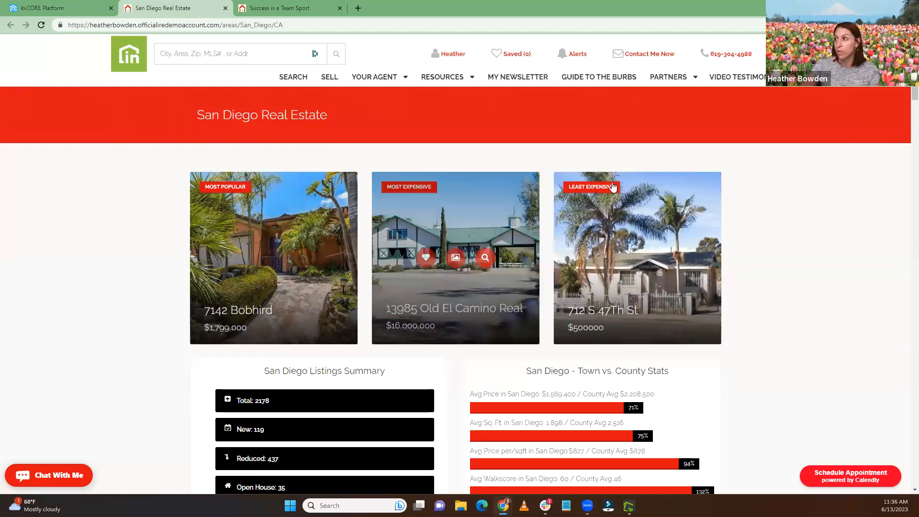
pyautogui.scroll(-2, 115, 307)
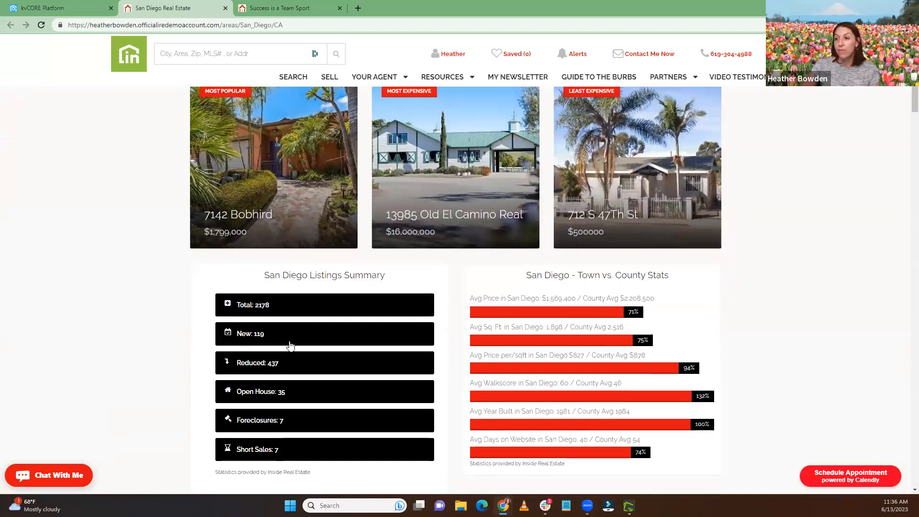
pyautogui.click(267, 306)
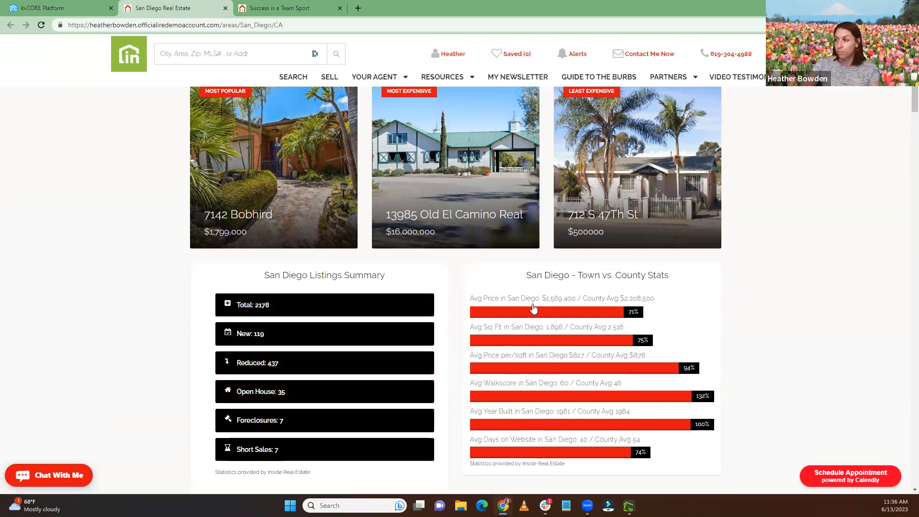
# Examine the San Diego page's county comparison, market health chart, map, areas and neighborhoods, and return to the kvCORE service areas list
pyautogui.scroll(-1, 536, 314)
pyautogui.scroll(-3, 526, 316)
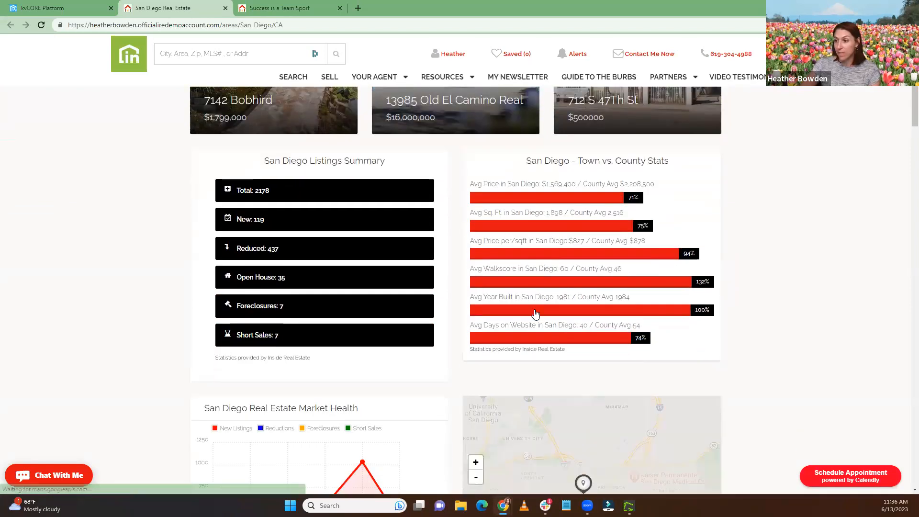
pyautogui.scroll(-1, 517, 322)
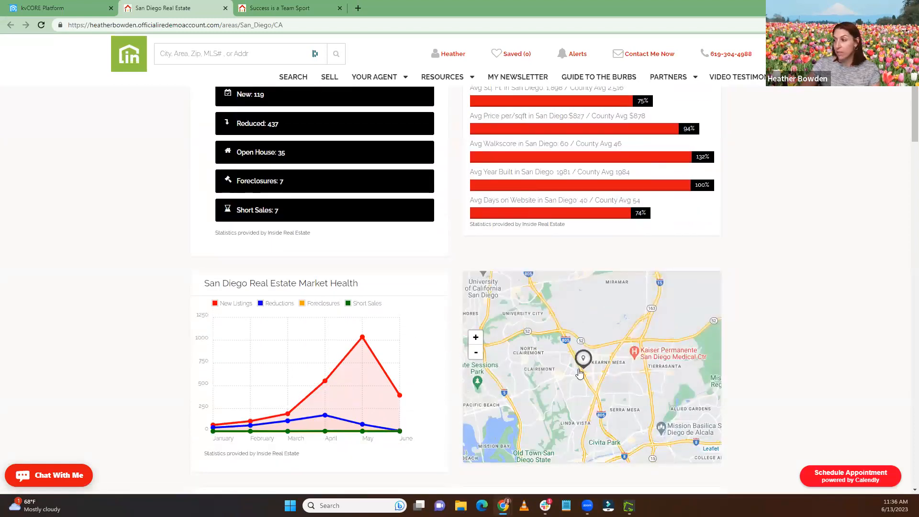
pyautogui.scroll(-1, 599, 354)
pyautogui.scroll(-4, 337, 327)
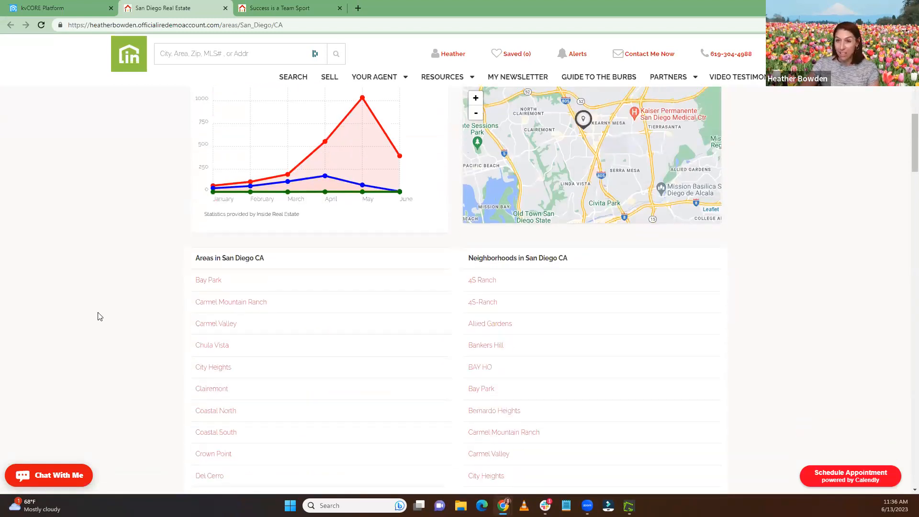
pyautogui.scroll(-6, 268, 278)
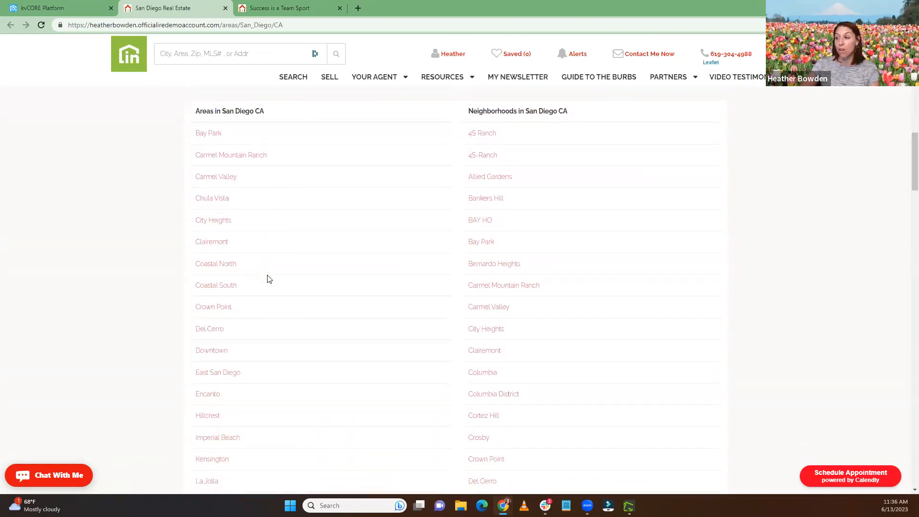
pyautogui.scroll(-4, 268, 278)
pyautogui.scroll(11, 386, 277)
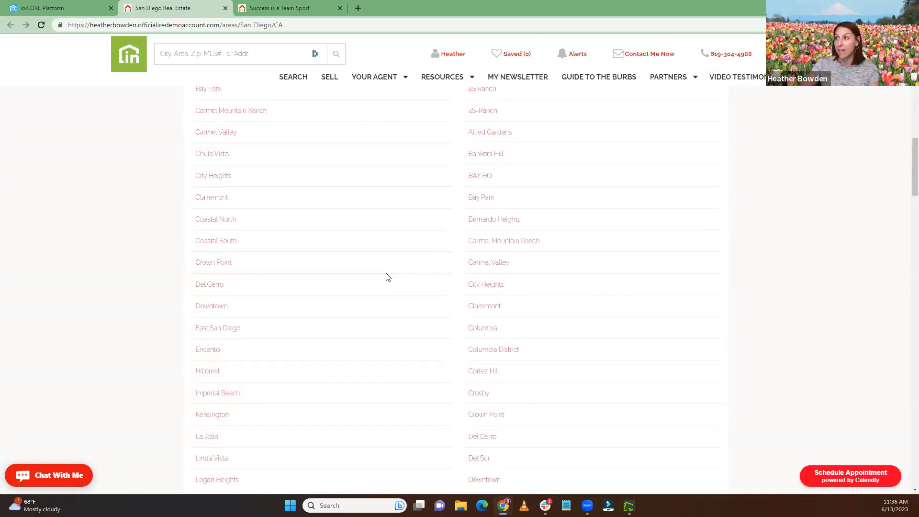
pyautogui.scroll(-1, 355, 306)
pyautogui.scroll(2, 357, 307)
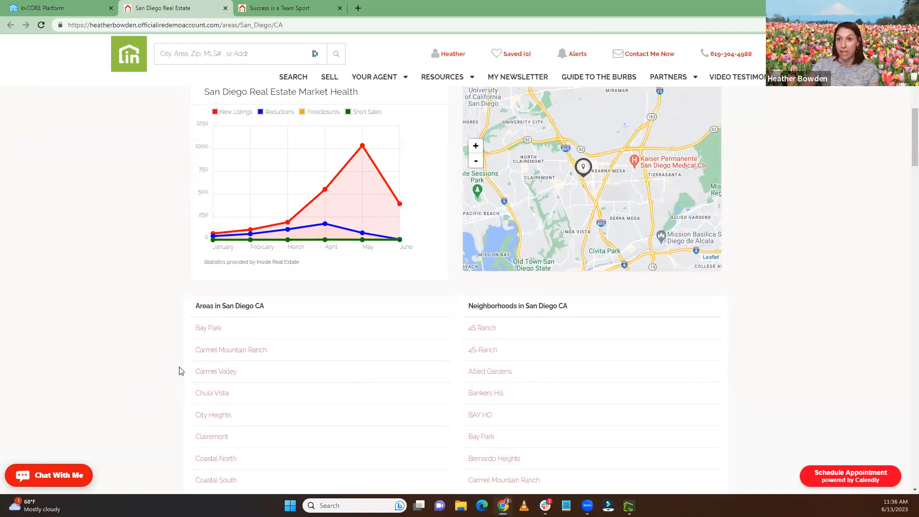
pyautogui.scroll(9, 446, 338)
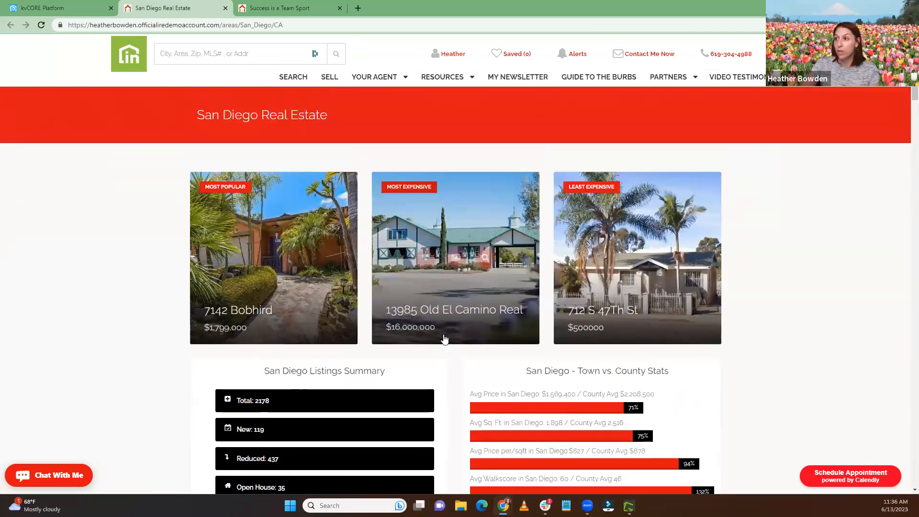
pyautogui.moveTo(445, 339)
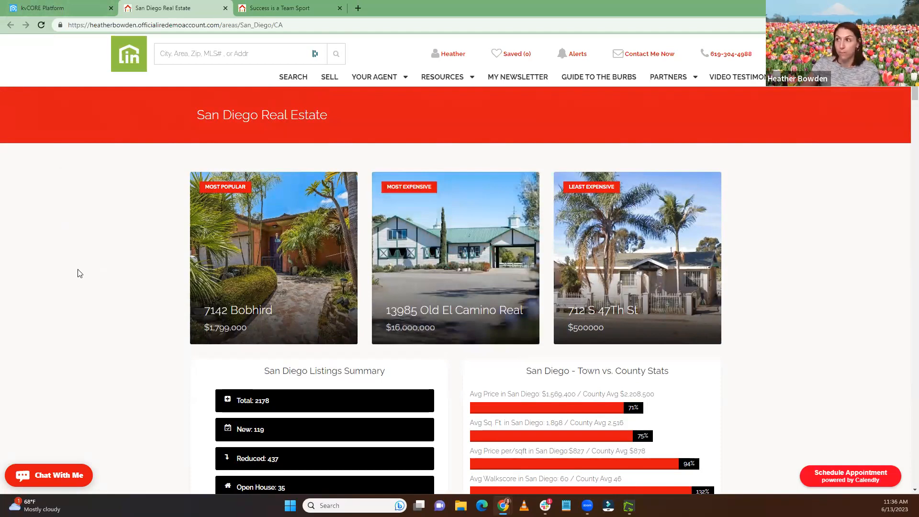
pyautogui.click(47, 5)
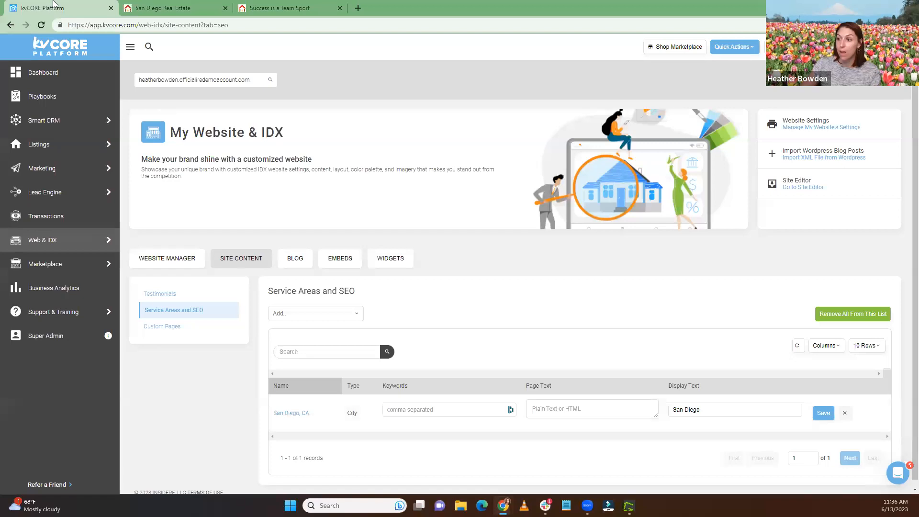
pyautogui.scroll(-1, 461, 332)
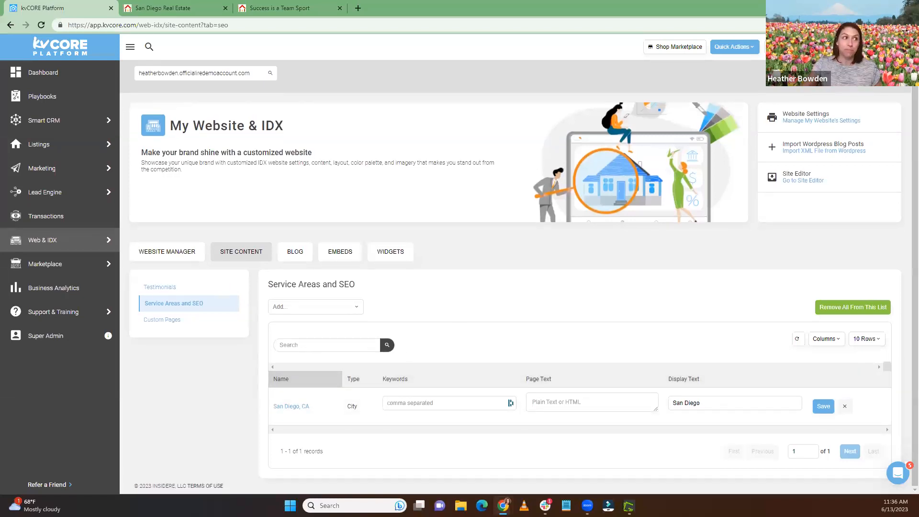
# Open the ChatGPT website in a new browser tab beside the kvCORE service areas page
pyautogui.moveTo(1, 4); pyautogui.dragTo(197, 4)
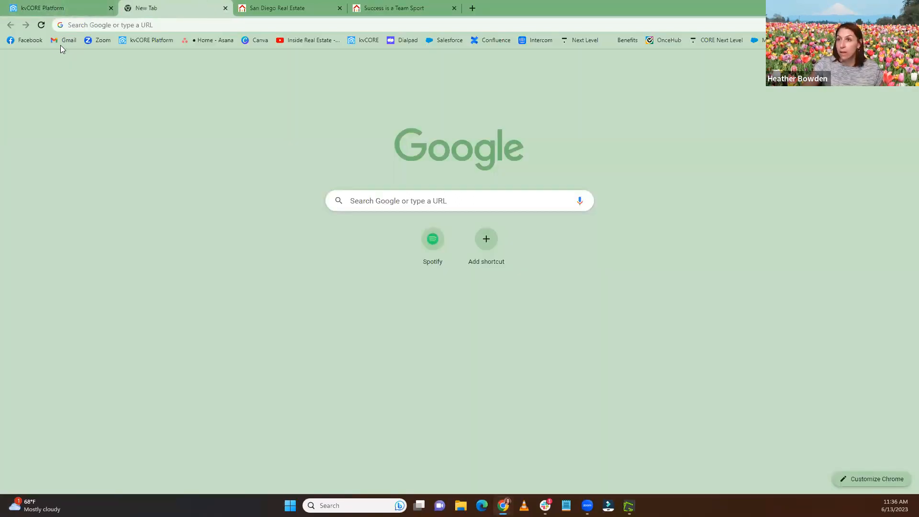
pyautogui.click(147, 28)
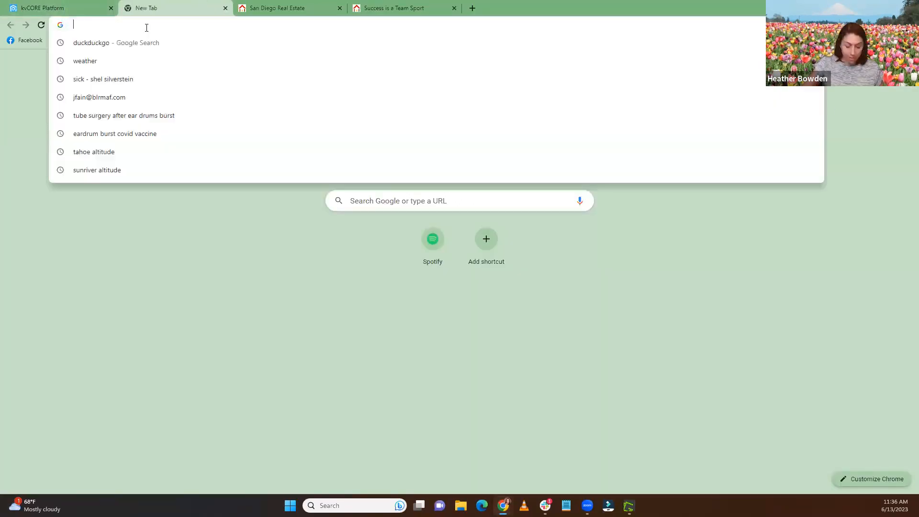
pyautogui.write('chat')
pyautogui.press('Return')
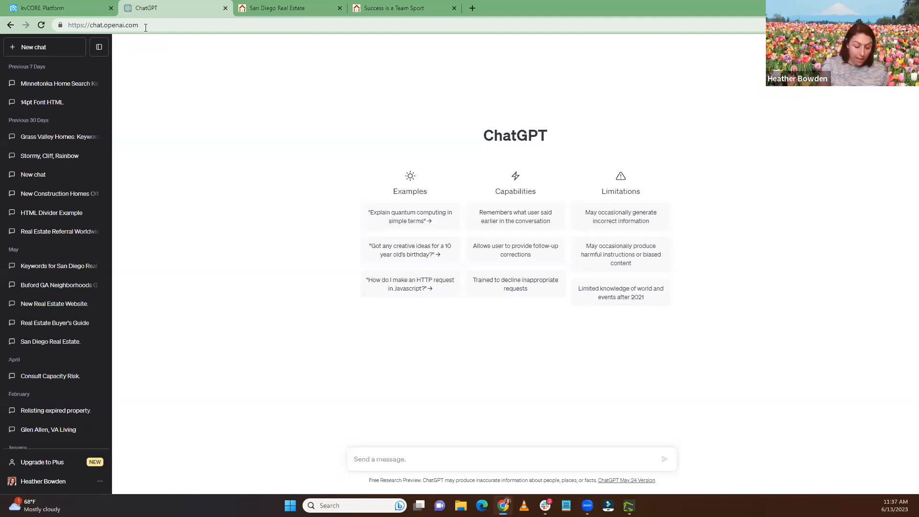
# Send the prompt "write me a short paragraph for a real estate website on why you would want to live in san diego ca"
pyautogui.write('write ')
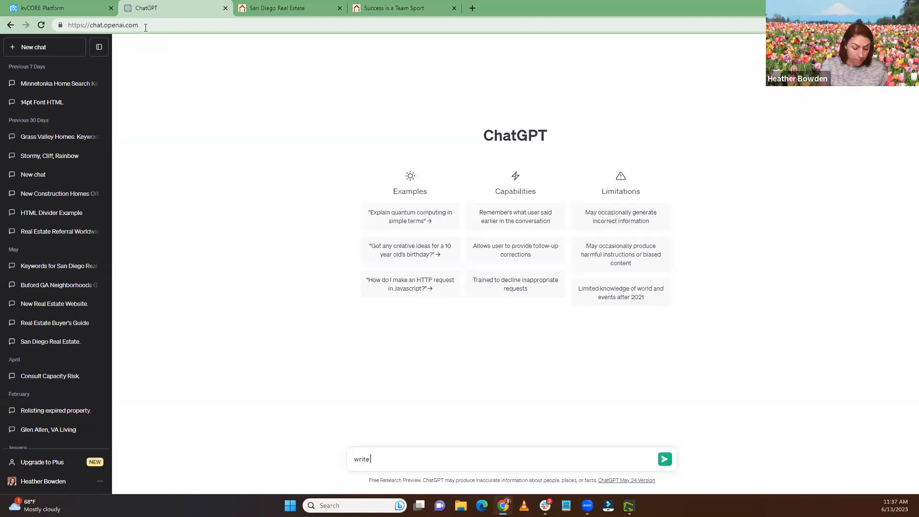
pyautogui.write('me a short par')
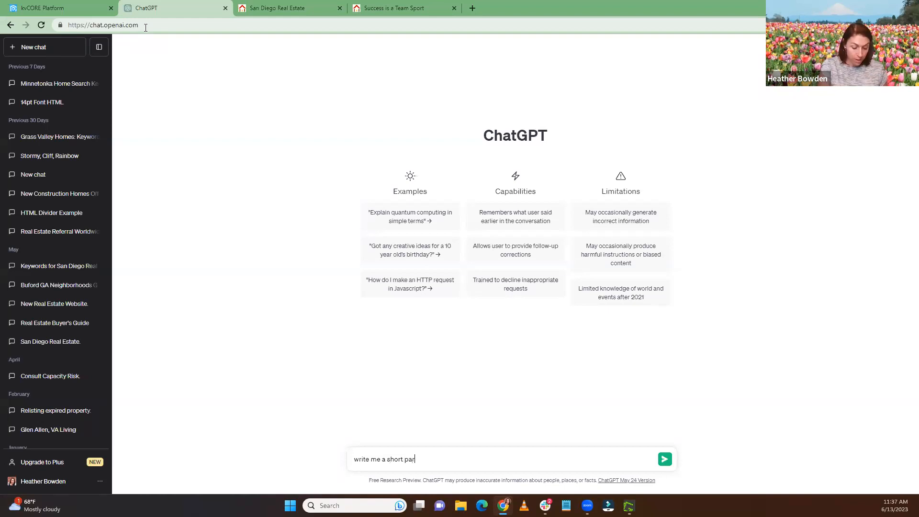
pyautogui.write('agrap')
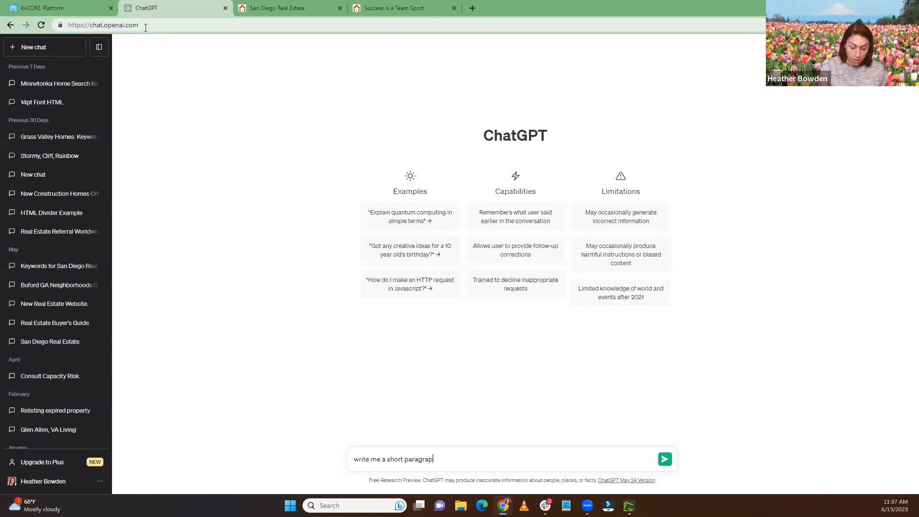
pyautogui.write('h for a rea')
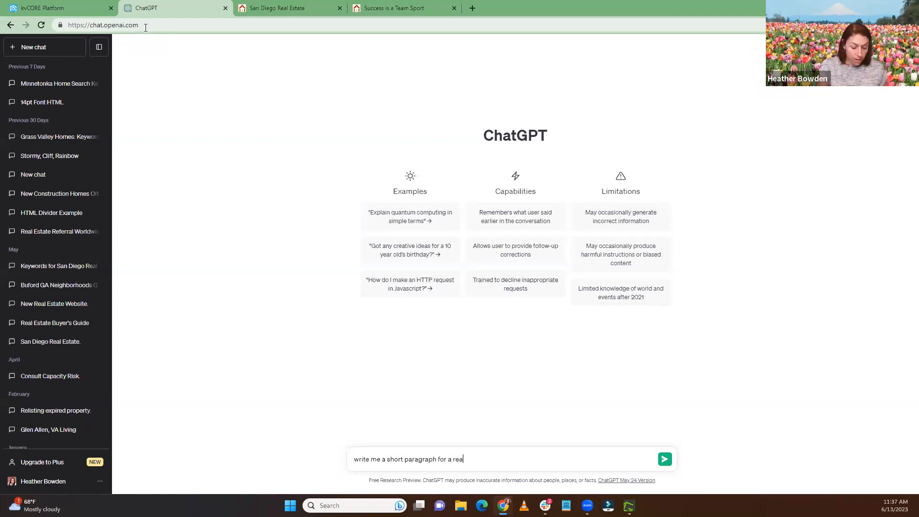
pyautogui.write('l estate websi')
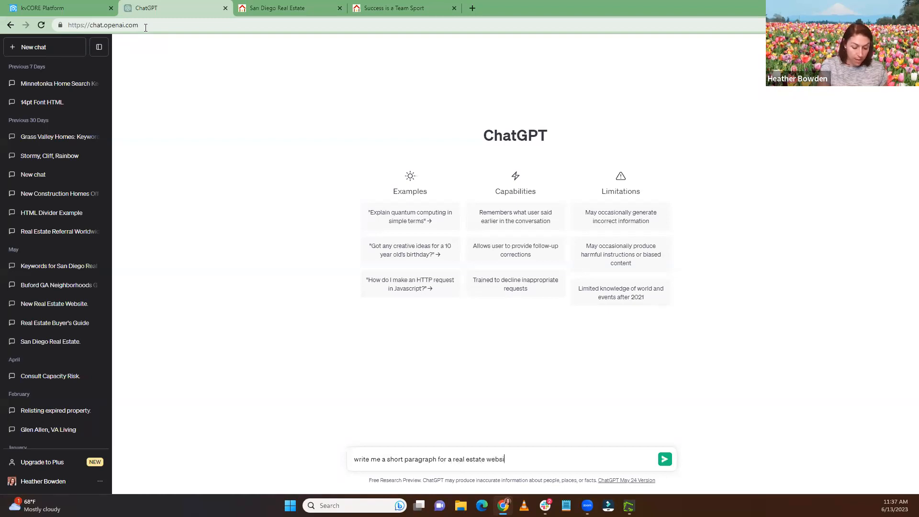
pyautogui.write('te on why you would want to live ')
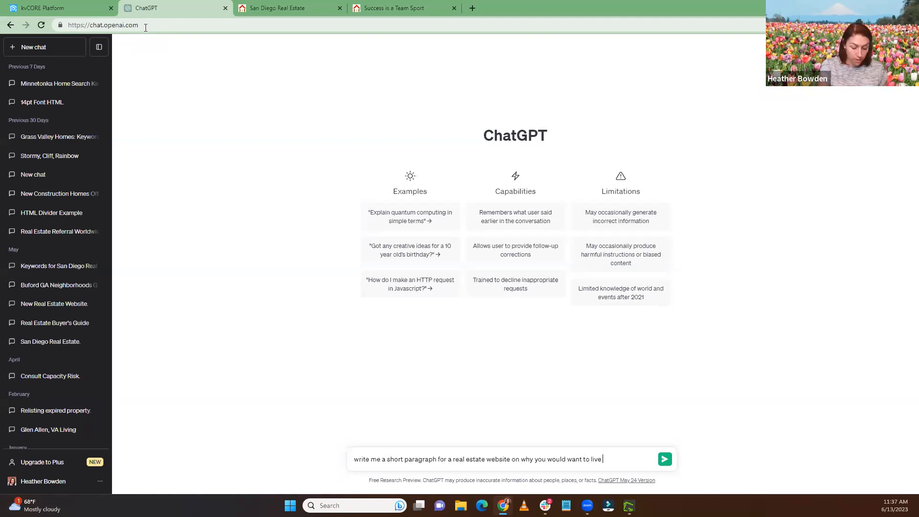
pyautogui.write('in san diego ca')
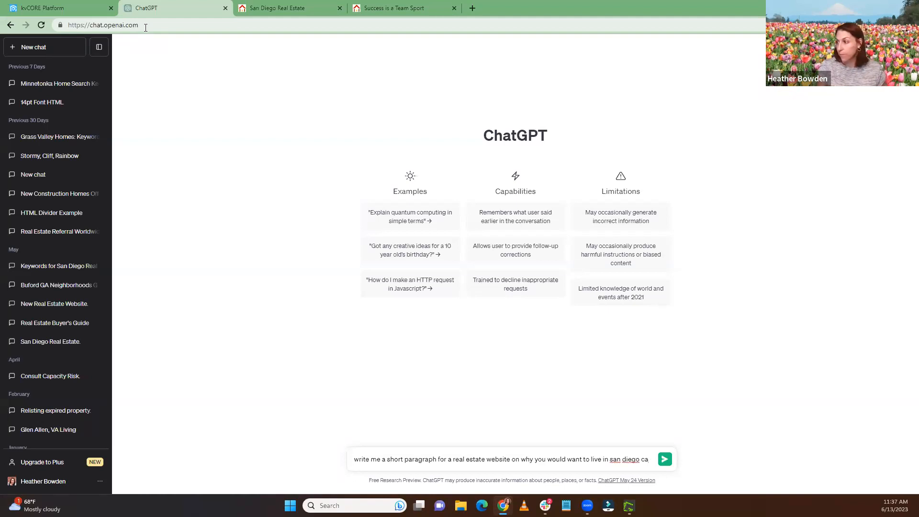
pyautogui.press('Return')
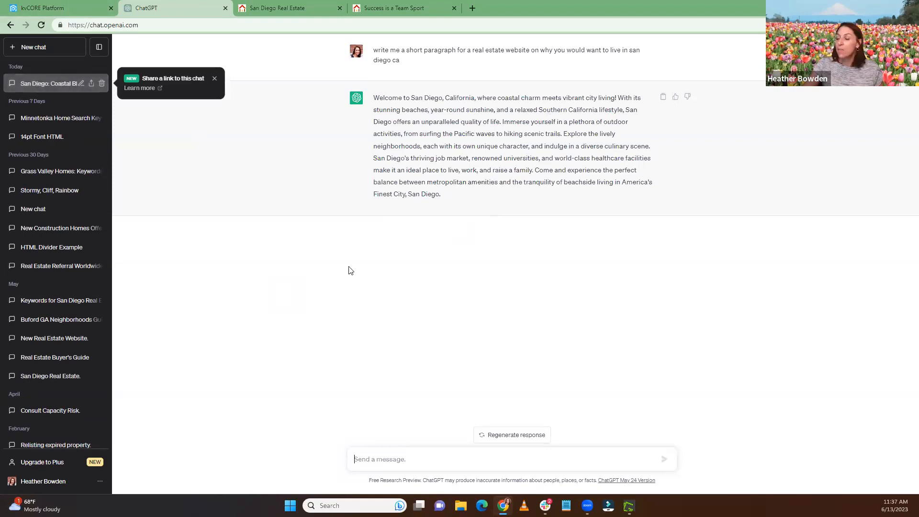
# Ask ChatGPT "what are the most searched key words when people are looking for a home in san diego?"
pyautogui.click(372, 460)
pyautogui.write('what are the')
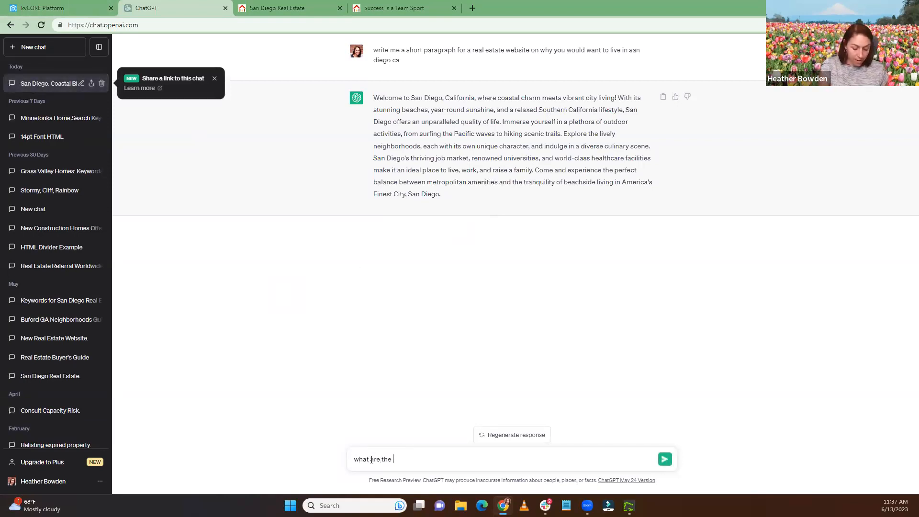
pyautogui.write(' most ')
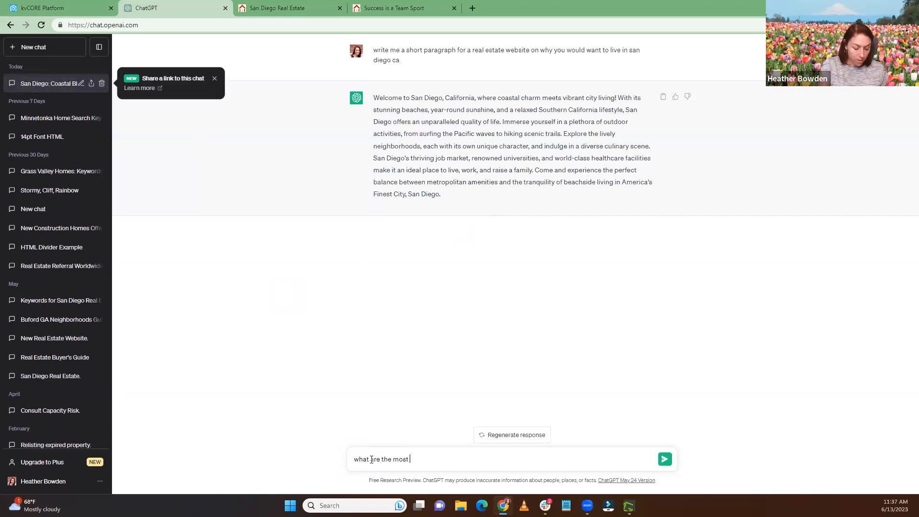
pyautogui.write('searc')
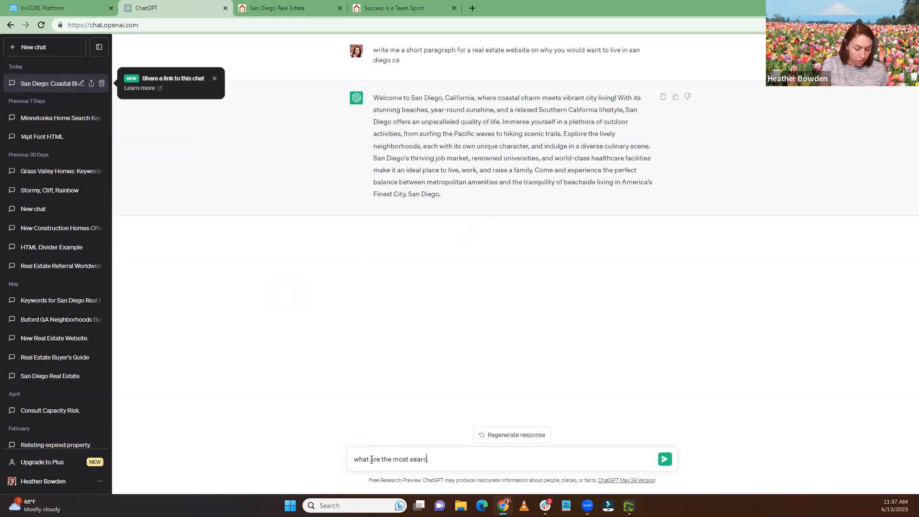
pyautogui.write('hed key words when people are look')
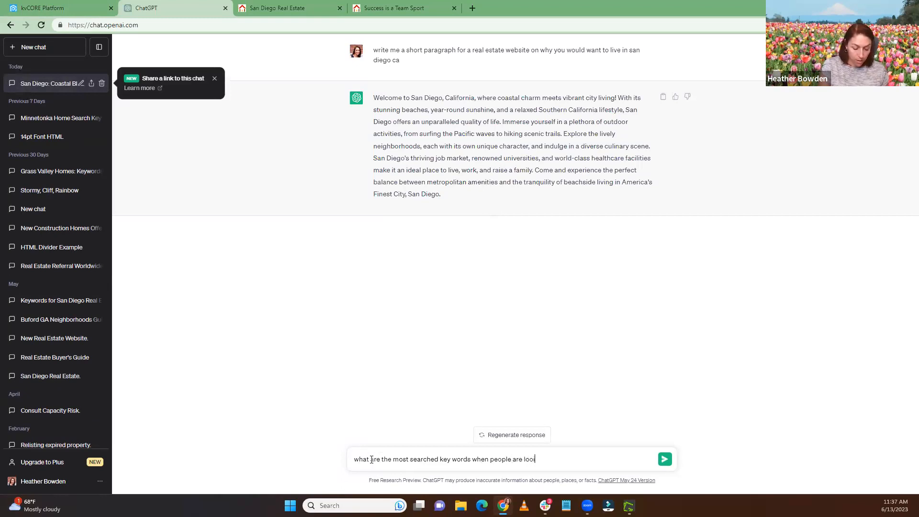
pyautogui.write('ing for a')
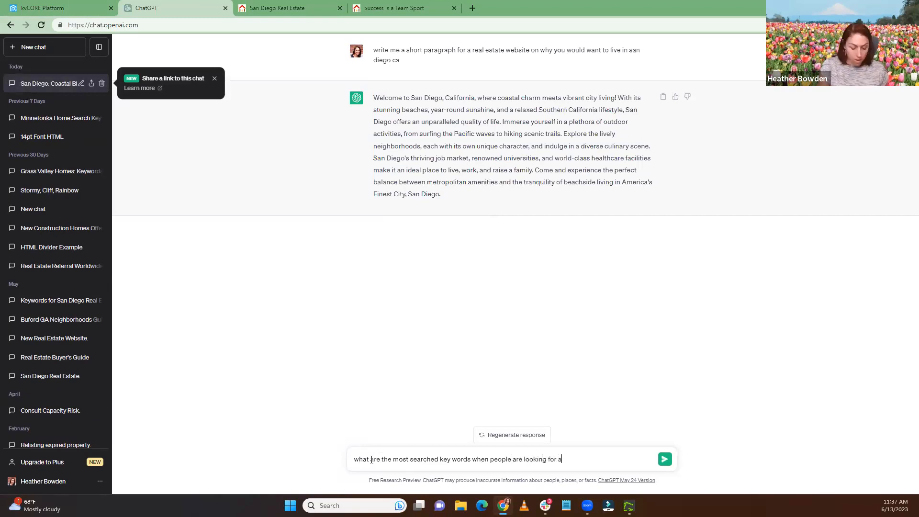
pyautogui.write(' home in ')
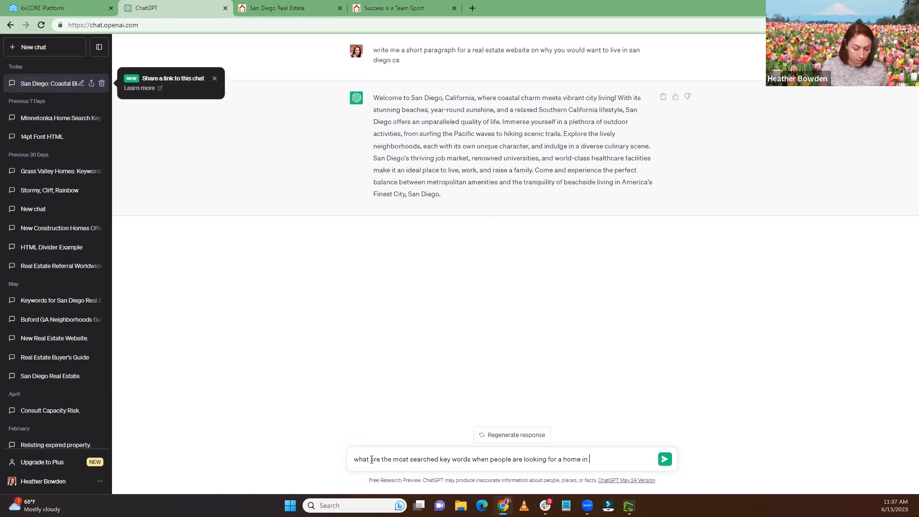
pyautogui.write('san diego?')
pyautogui.press('Return')
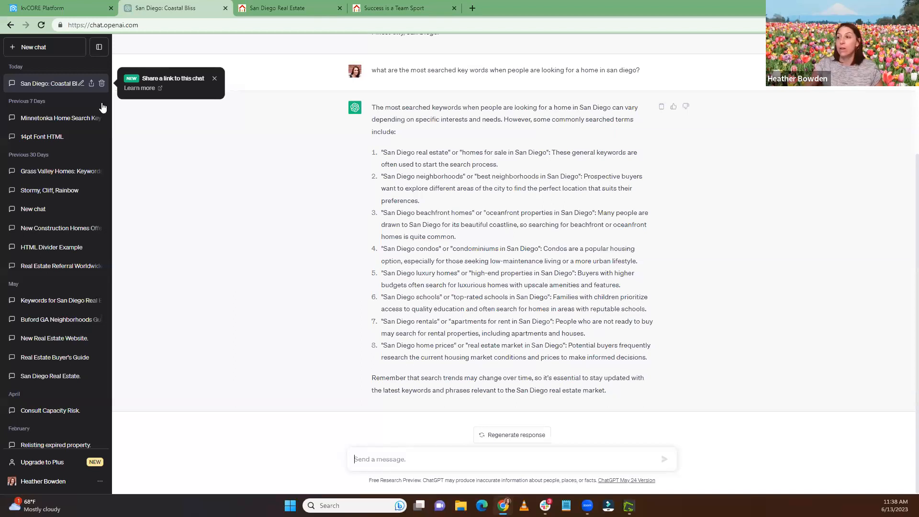
# Review the beachfront homes keyword suggestion, check San Diego's Keywords field in kvCORE, and return to the ChatGPT answer
pyautogui.moveTo(402, 216); pyautogui.dragTo(459, 211)
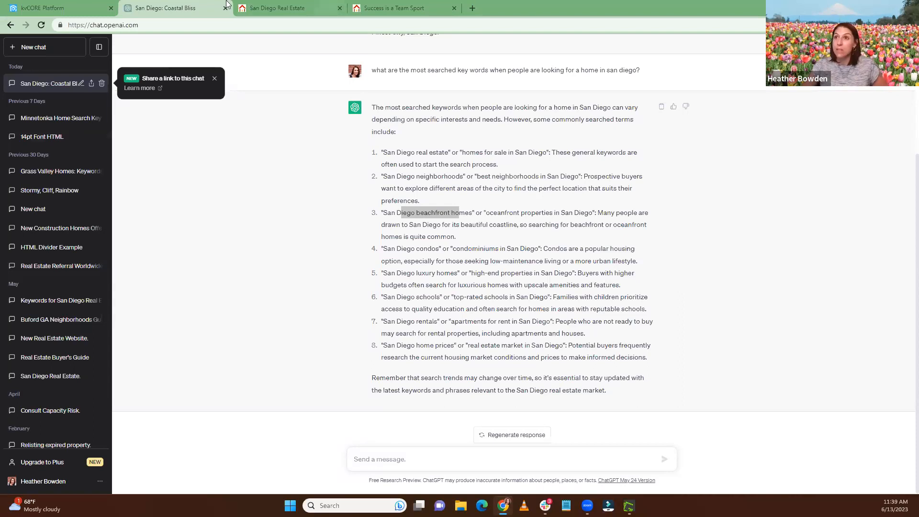
pyautogui.click(15, 11)
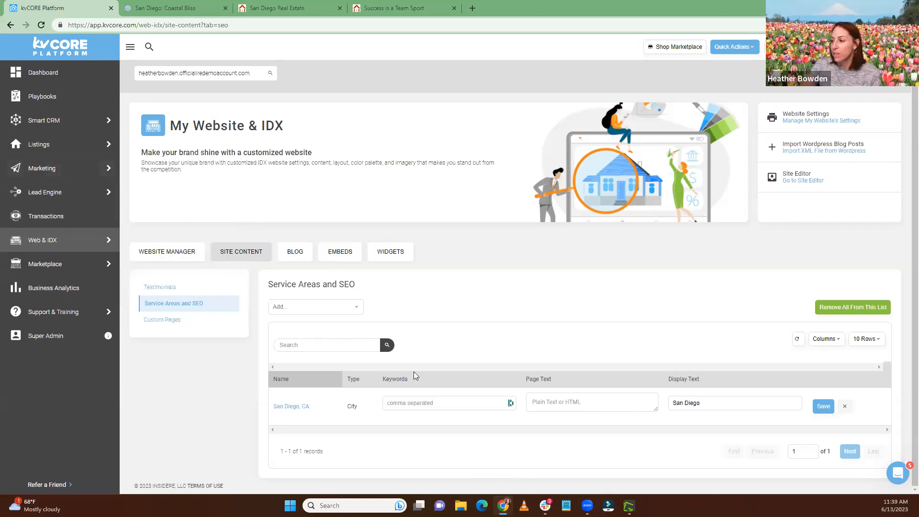
pyautogui.click(276, 6)
pyautogui.click(165, 7)
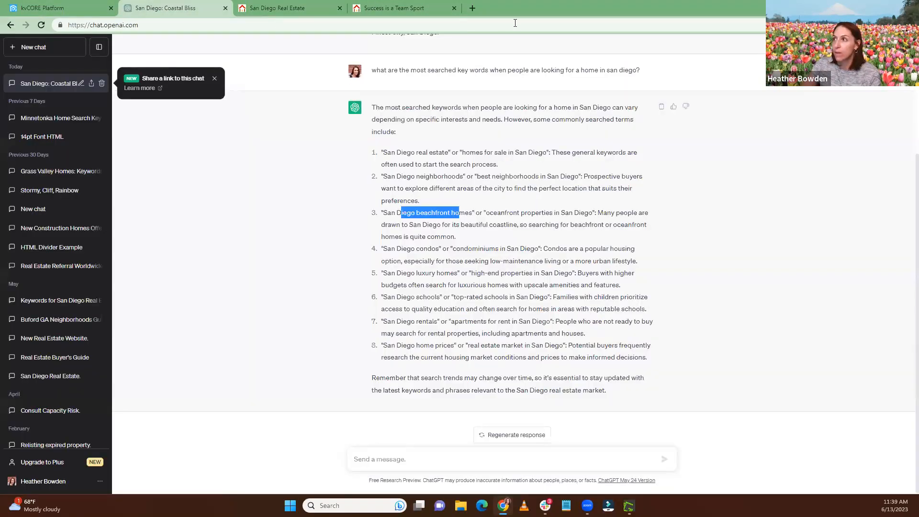
# Open Google Docs in a new browser tab and create a blank document
pyautogui.click(473, 8)
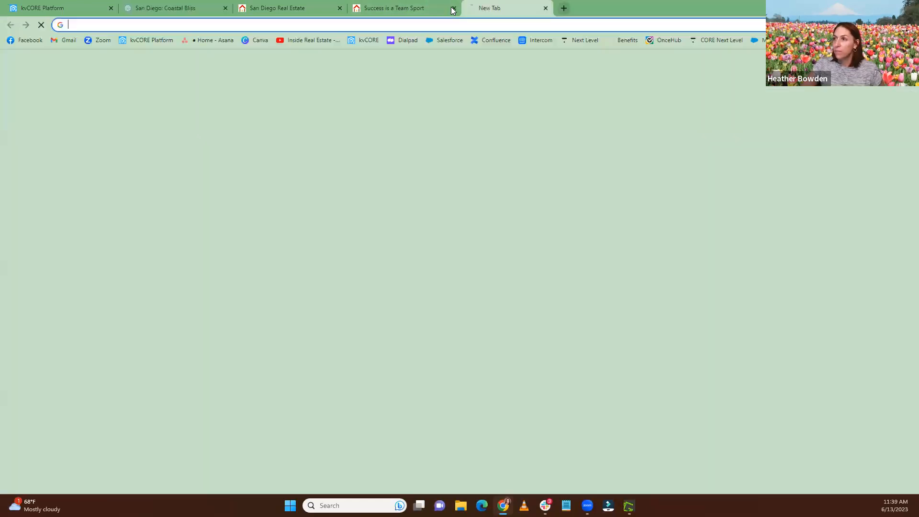
pyautogui.click(881, 64)
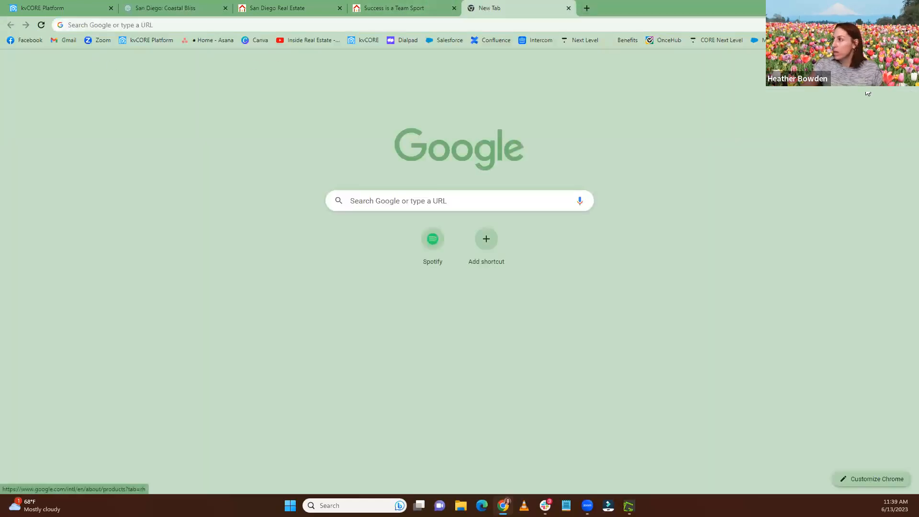
pyautogui.click(829, 152)
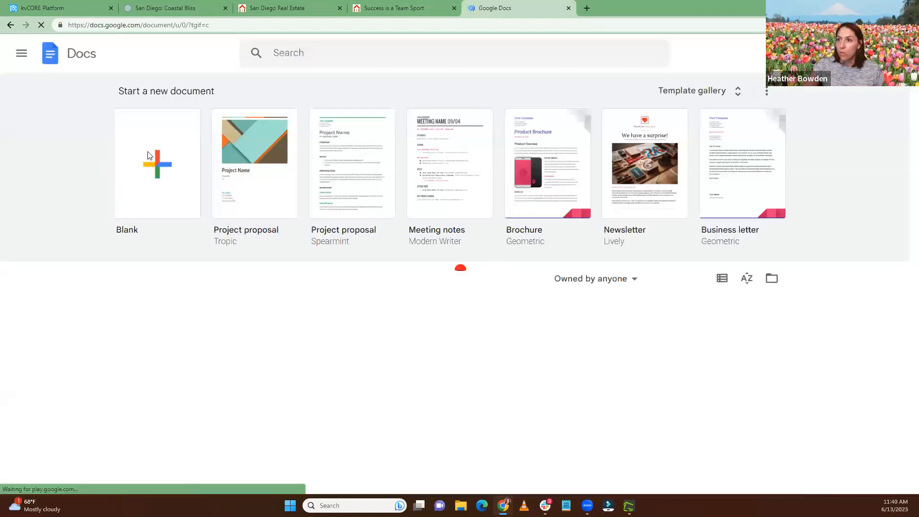
pyautogui.click(159, 169)
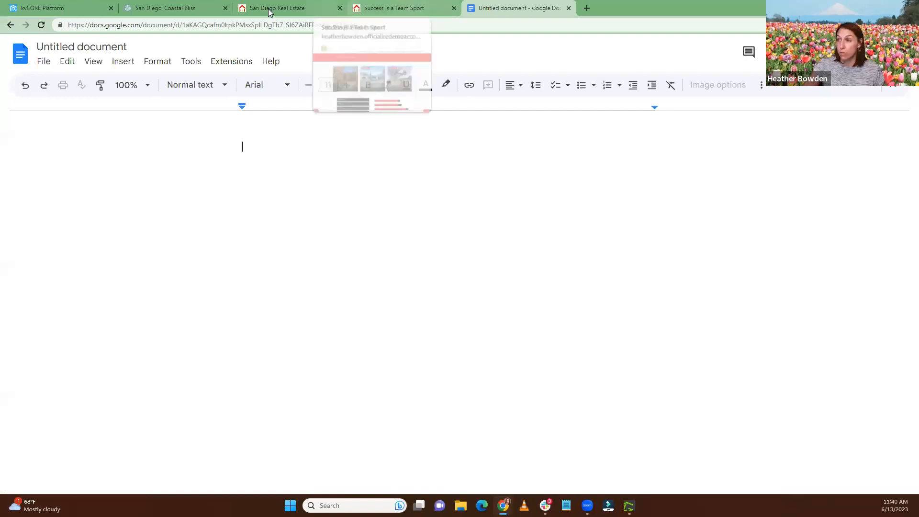
# Copy "San Diego real estate" from the ChatGPT keyword answer into the blank Google Docs document, followed by a comma
pyautogui.click(50, 7)
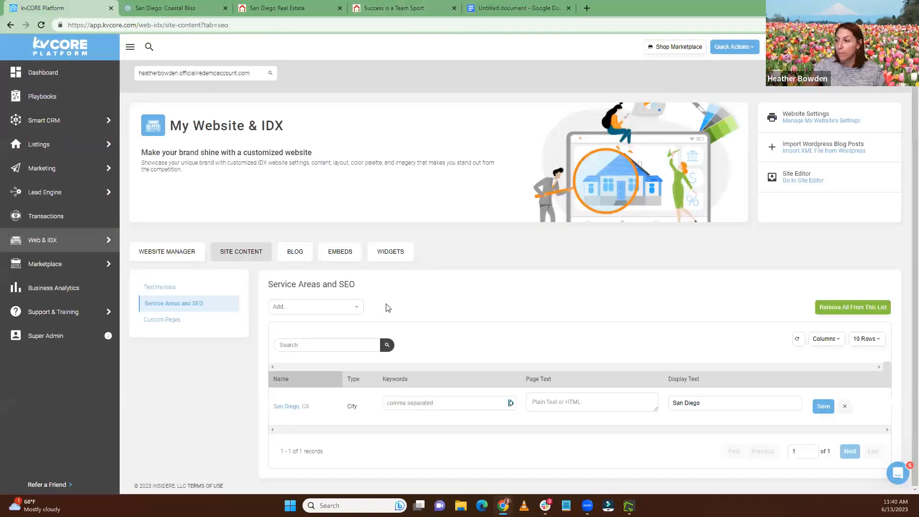
pyautogui.click(295, 7)
pyautogui.click(165, 8)
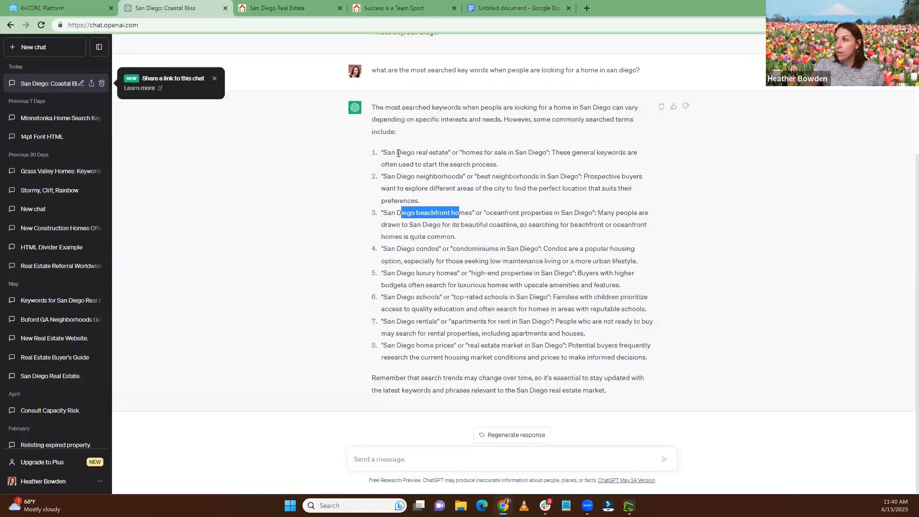
pyautogui.moveTo(384, 151); pyautogui.dragTo(444, 151)
pyautogui.hotkey('ctrl', 'c')
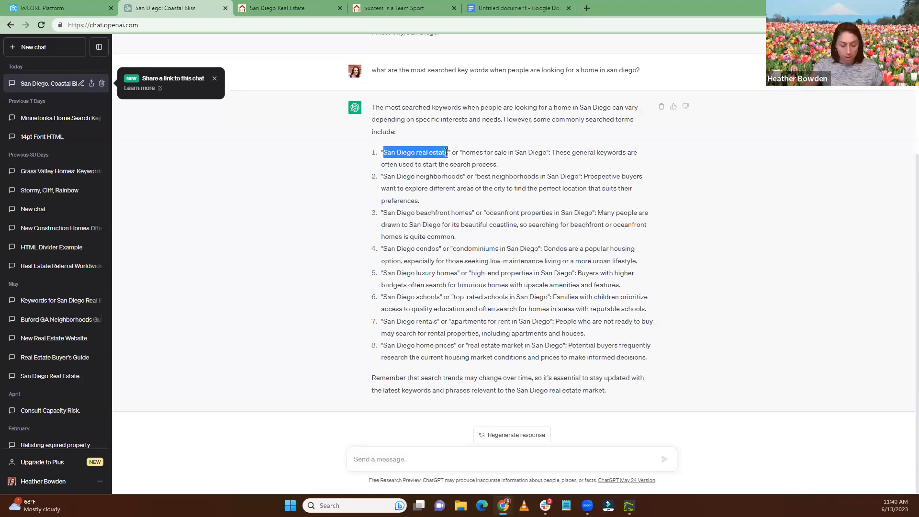
pyautogui.click(517, 7)
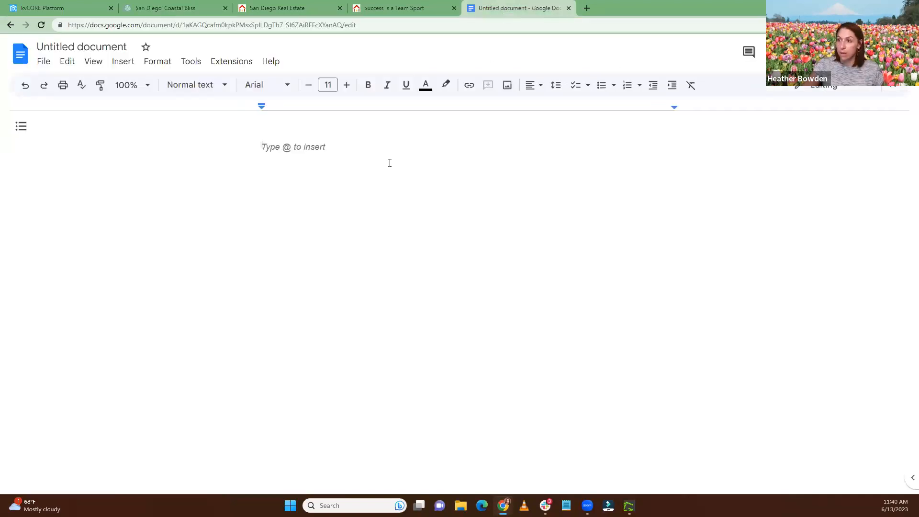
pyautogui.hotkey('ctrl', 'v')
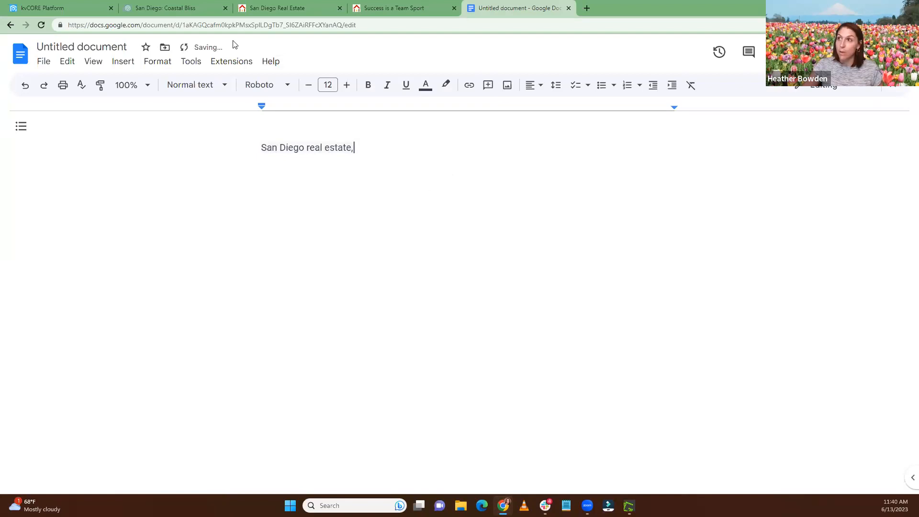
# Add the suggested keyword "San Diego neighborhoods" from ChatGPT to the document's list, followed by a comma
pyautogui.click(189, 5)
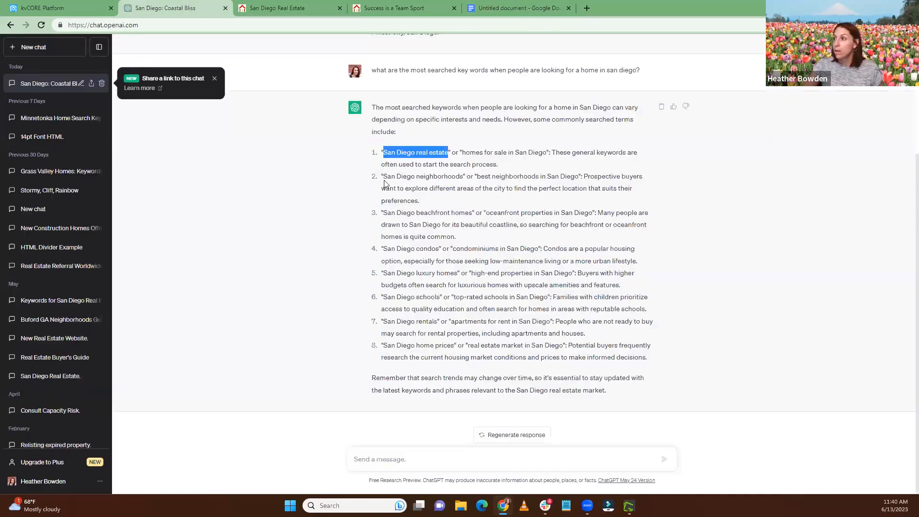
pyautogui.moveTo(385, 176); pyautogui.dragTo(461, 174)
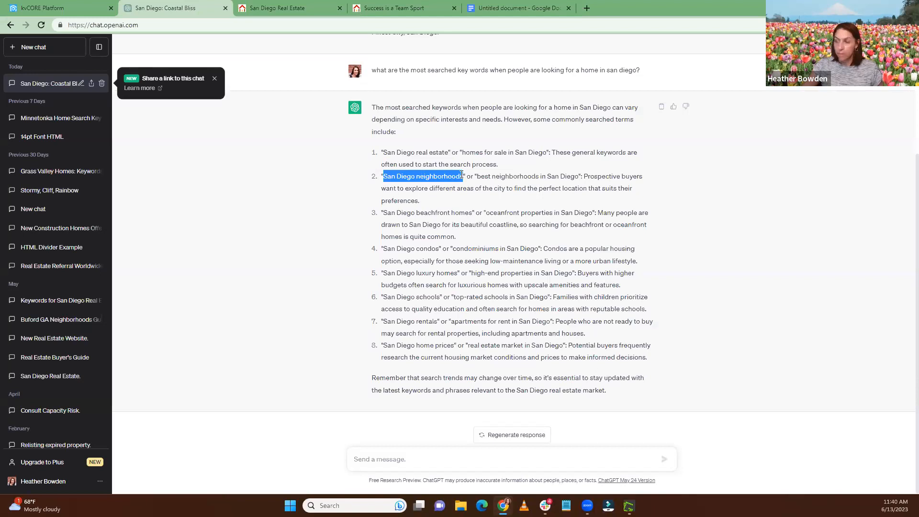
pyautogui.click(502, 7)
pyautogui.write(',')
pyautogui.write('San Diego neighborhoods')
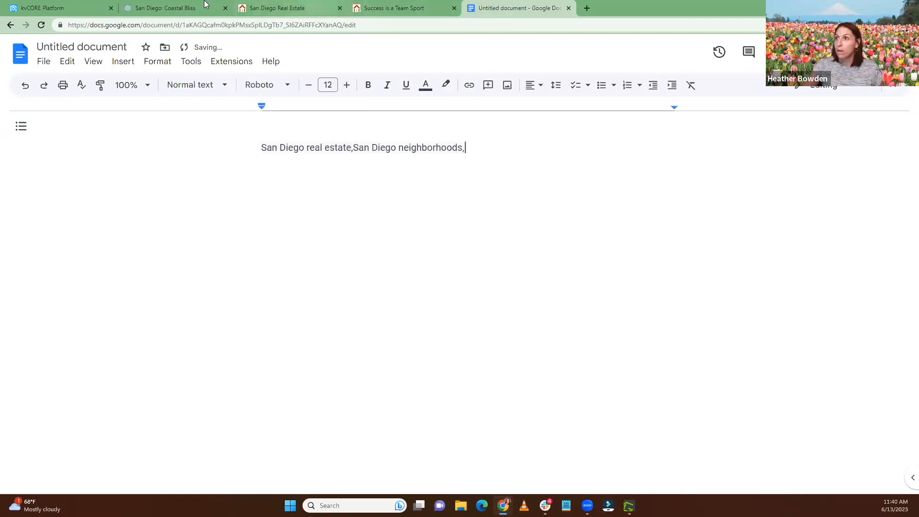
# Add ChatGPT's suggested keyword "San Diego beachfront homes" to the Google Docs keyword list, followed by a comma
pyautogui.click(170, 8)
pyautogui.moveTo(385, 213); pyautogui.dragTo(473, 212)
pyautogui.hotkey('ctrl', 'c')
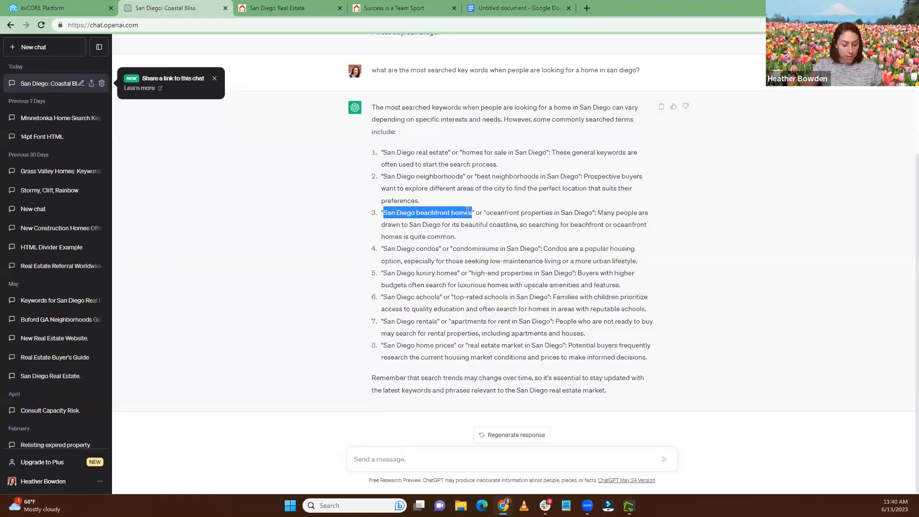
pyautogui.click(512, 8)
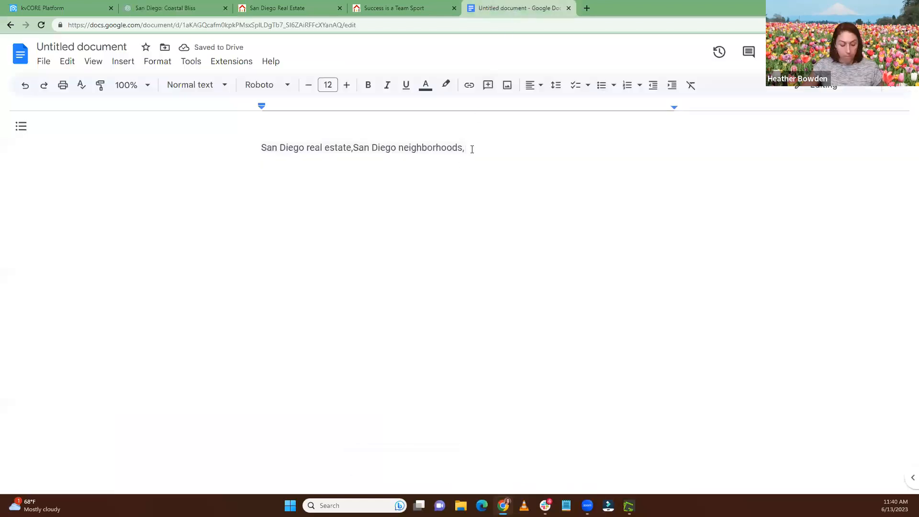
pyautogui.write(',')
pyautogui.hotkey('ctrl', 'v')
pyautogui.write(',')
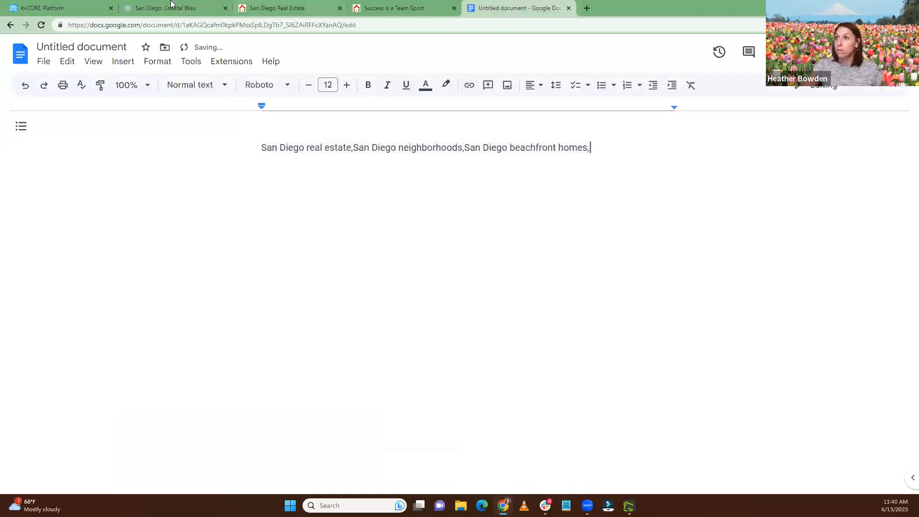
# Add the ChatGPT keyword "oceanfront properties in San Diego" to the end of the Google Docs list
pyautogui.click(144, 12)
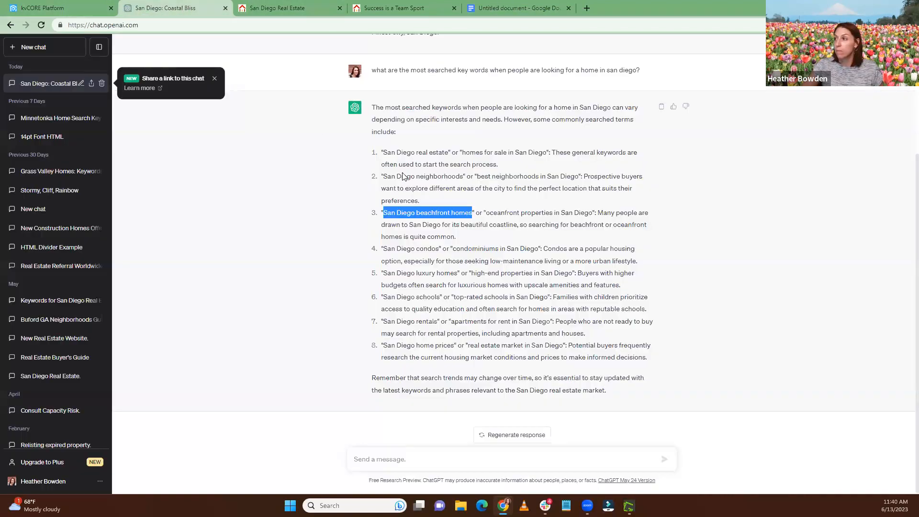
pyautogui.moveTo(486, 213); pyautogui.dragTo(578, 218)
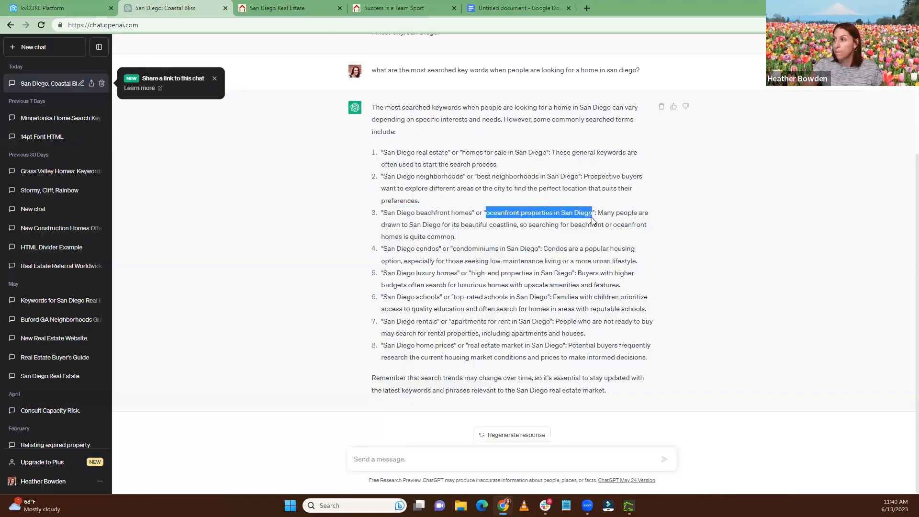
pyautogui.click(525, 8)
pyautogui.write(',')
pyautogui.write('oceanfront properties in San Diego')
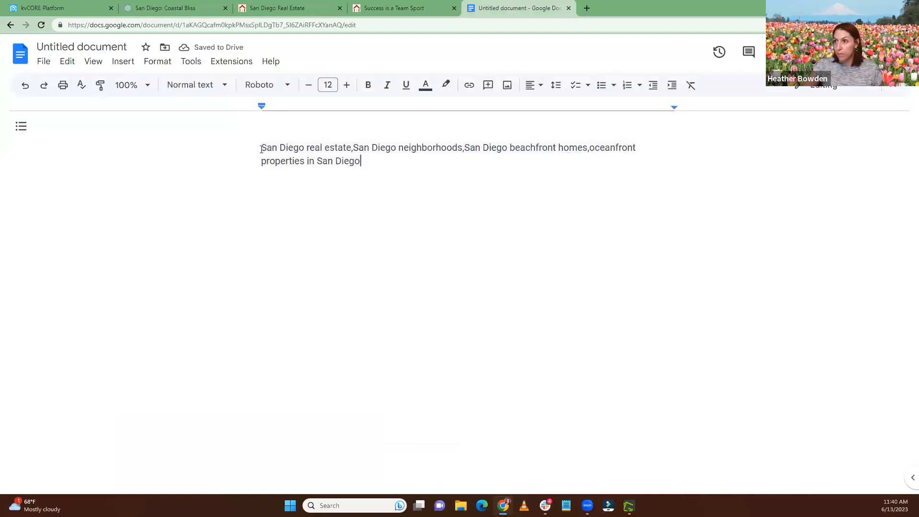
# Copy the full comma-separated keyword list from Google Docs into San Diego's Keywords field in kvCORE and save the entry
pyautogui.moveTo(280, 150); pyautogui.dragTo(368, 164)
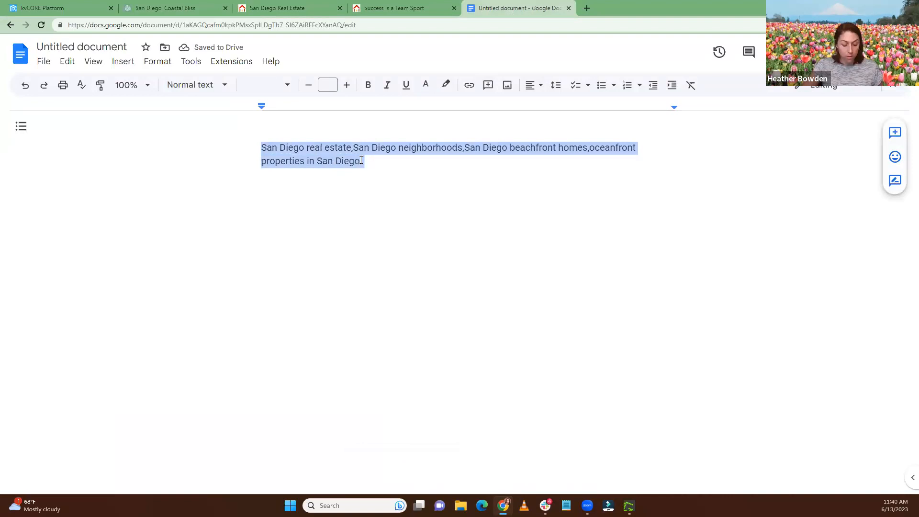
pyautogui.click(52, 4)
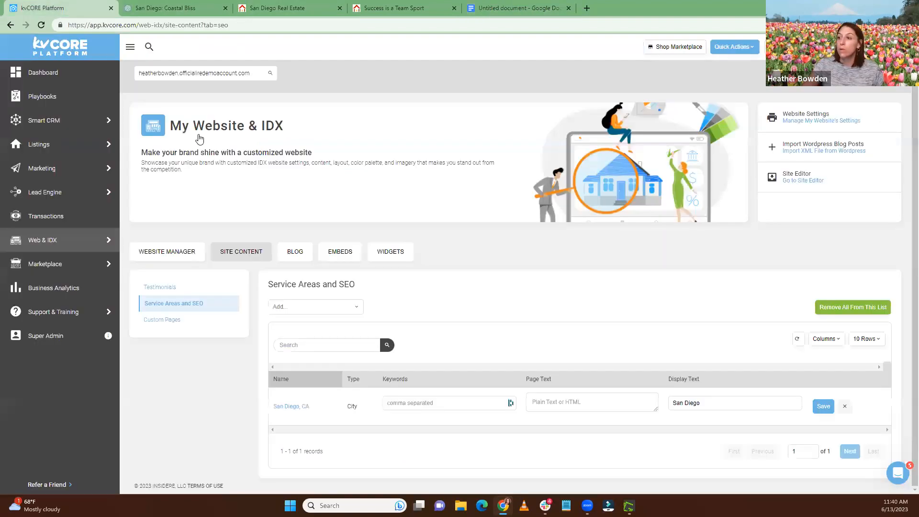
pyautogui.click(403, 406)
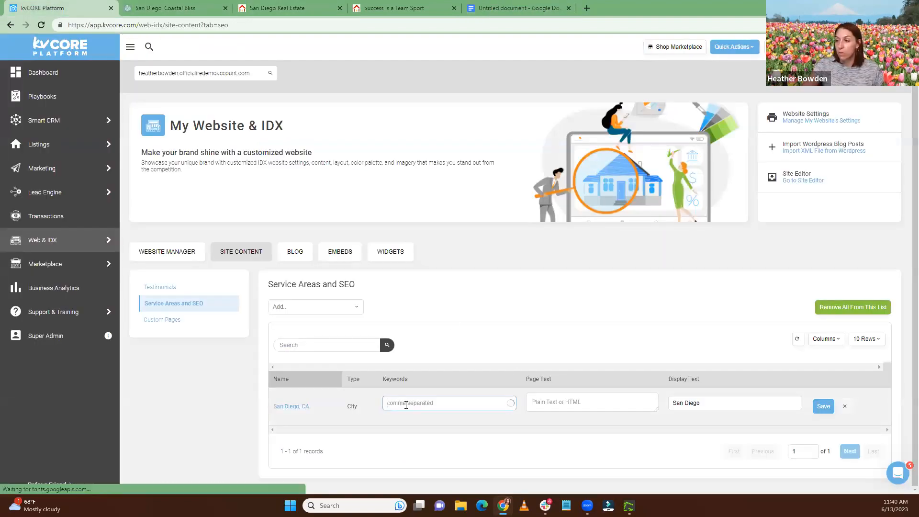
pyautogui.hotkey('ctrl', 'v')
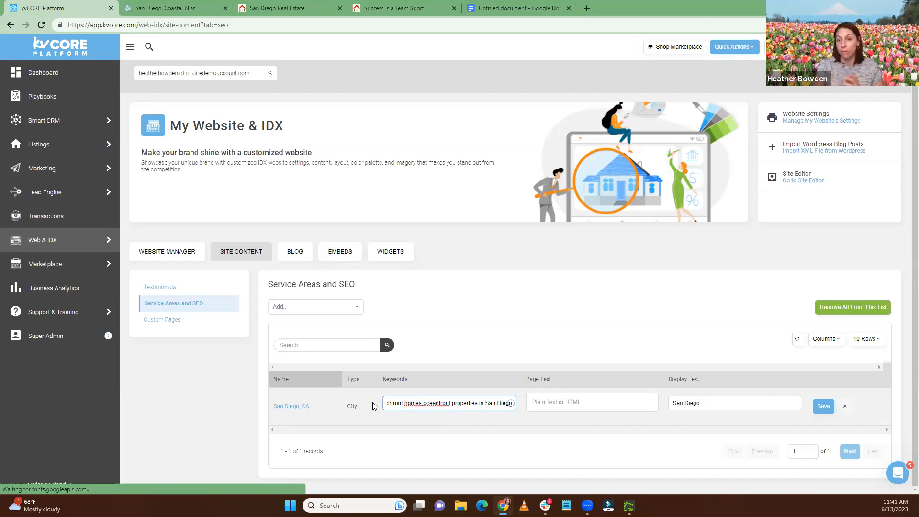
pyautogui.click(824, 413)
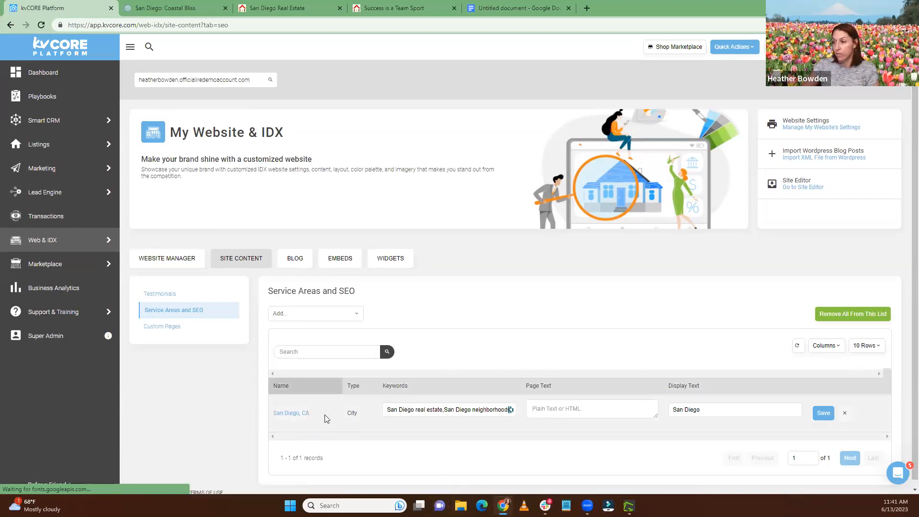
# Copy ChatGPT's San Diego welcome paragraph into the service area's Page Text in kvCORE, save it, and open the San Diego area page
pyautogui.click(552, 407)
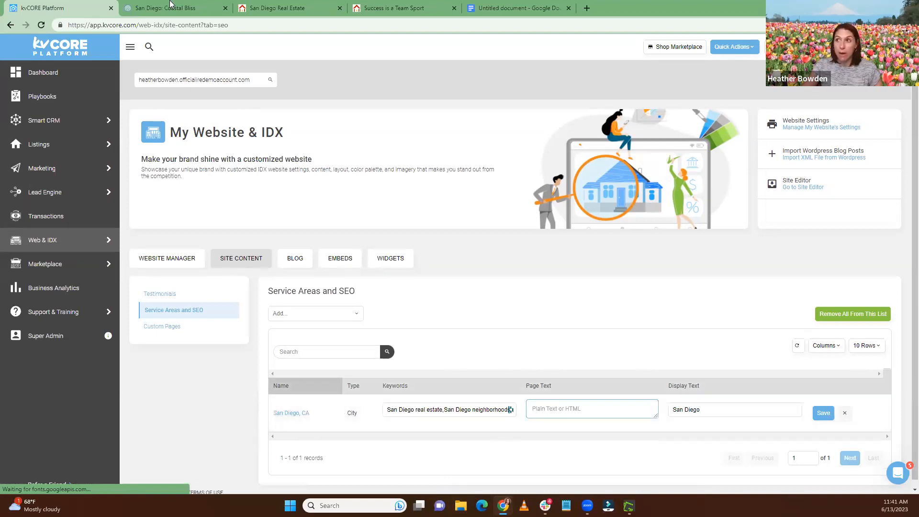
pyautogui.click(169, 7)
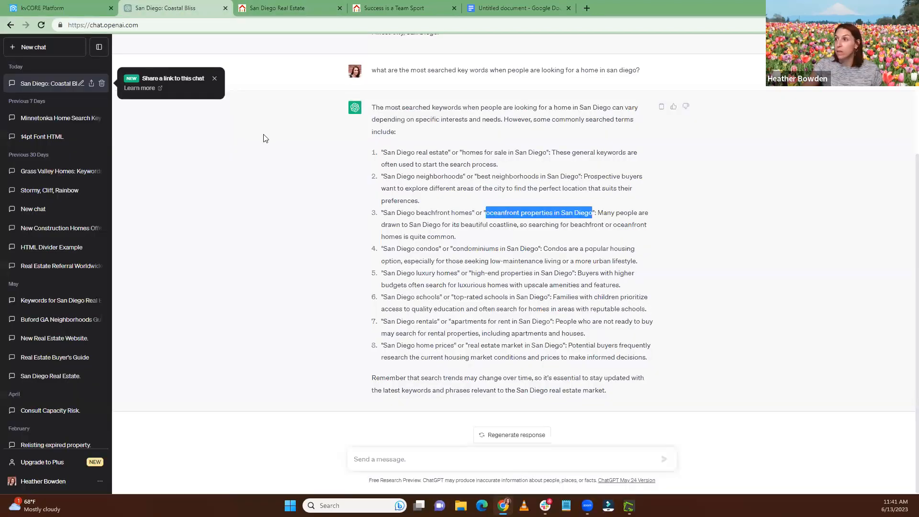
pyautogui.scroll(3, 265, 138)
pyautogui.moveTo(374, 97); pyautogui.dragTo(441, 203)
pyautogui.hotkey('ctrl', 'c')
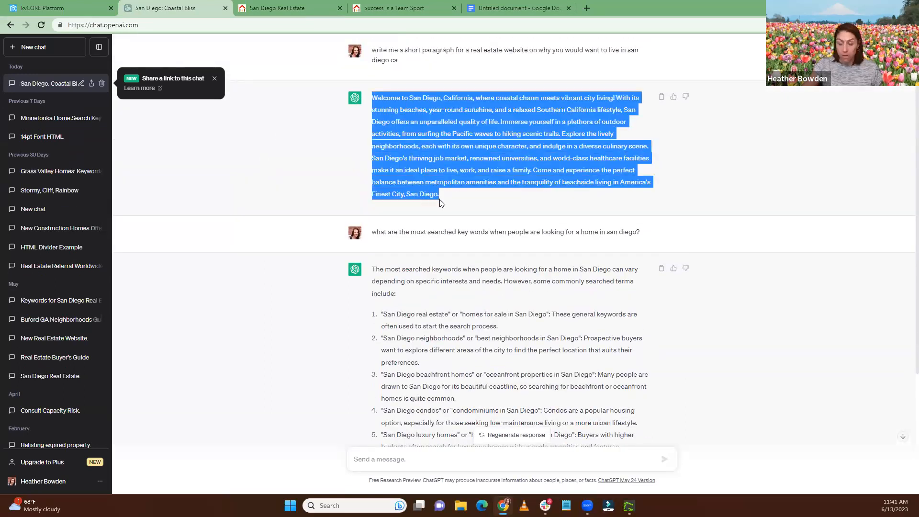
pyautogui.click(30, 7)
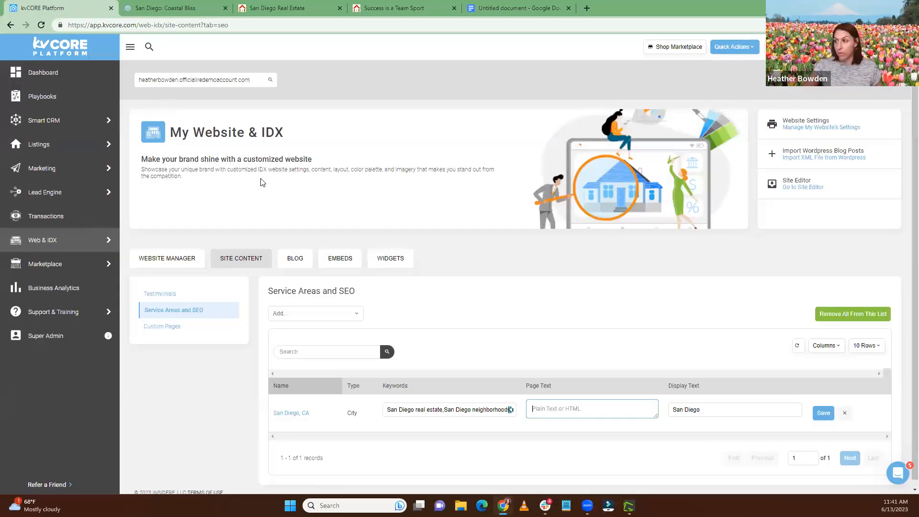
pyautogui.hotkey('ctrl', 'v')
pyautogui.click(823, 414)
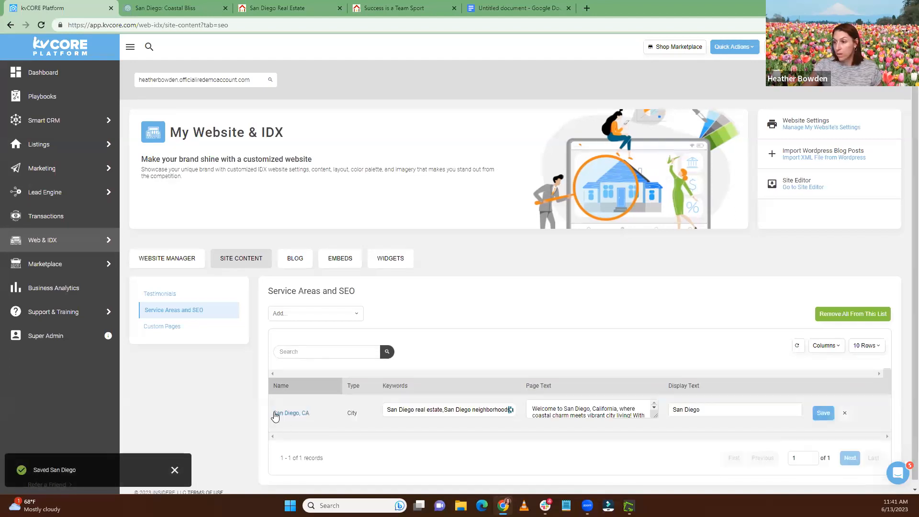
pyautogui.click(287, 413)
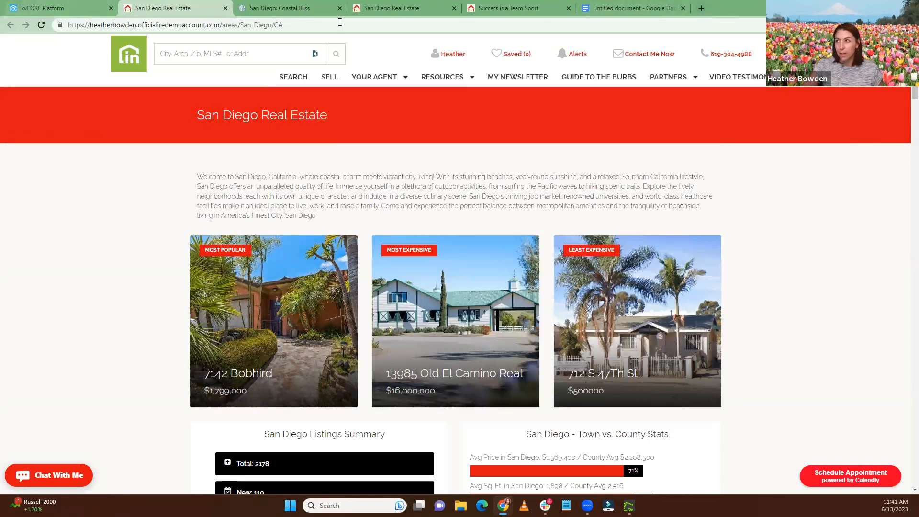
# Open the Inside Real Estate YouTube channel in a new browser tab and search its videos for "hack"
pyautogui.click(702, 8)
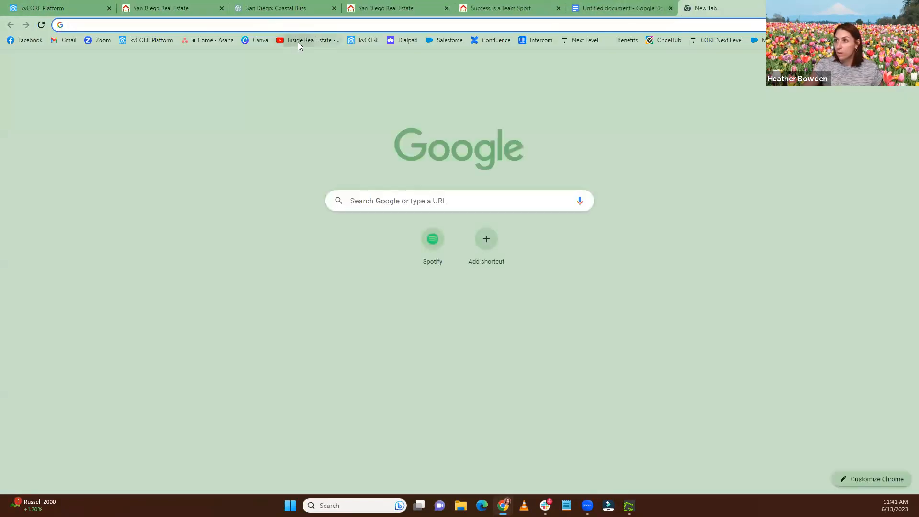
pyautogui.click(298, 42)
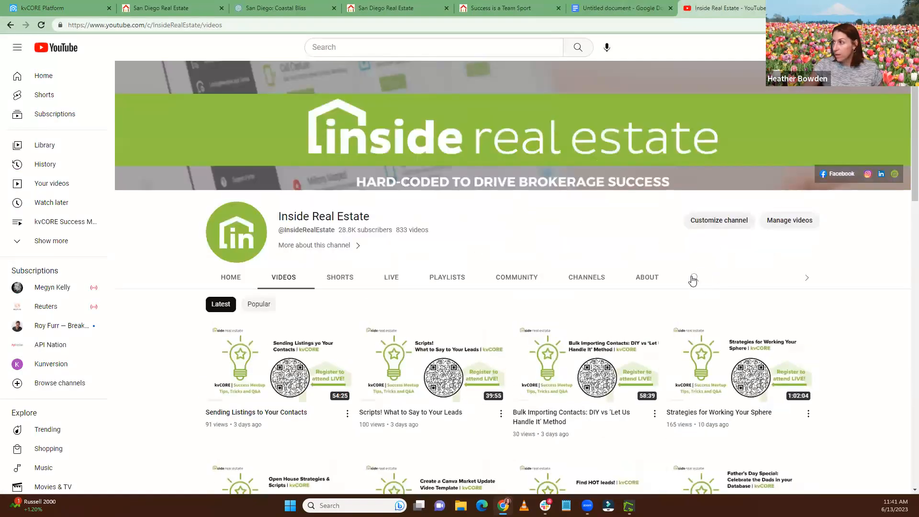
pyautogui.click(693, 279)
pyautogui.write('hack')
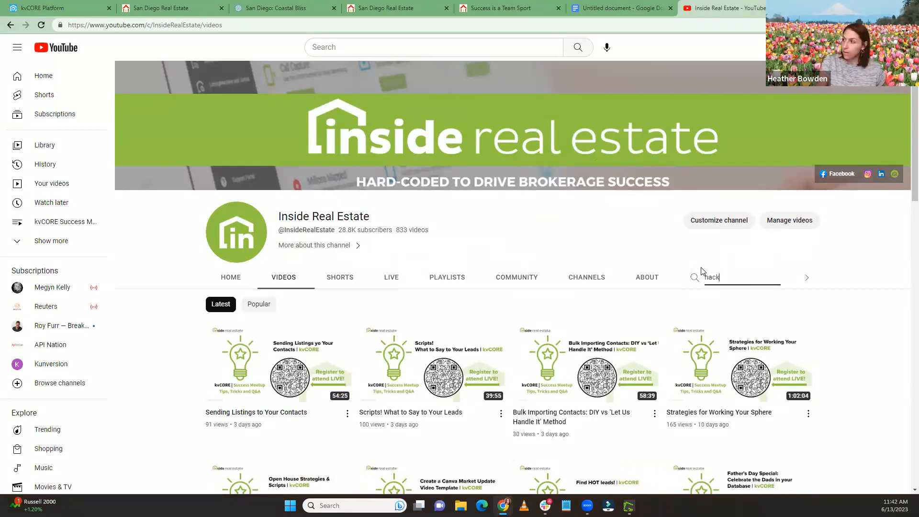
pyautogui.press('Return')
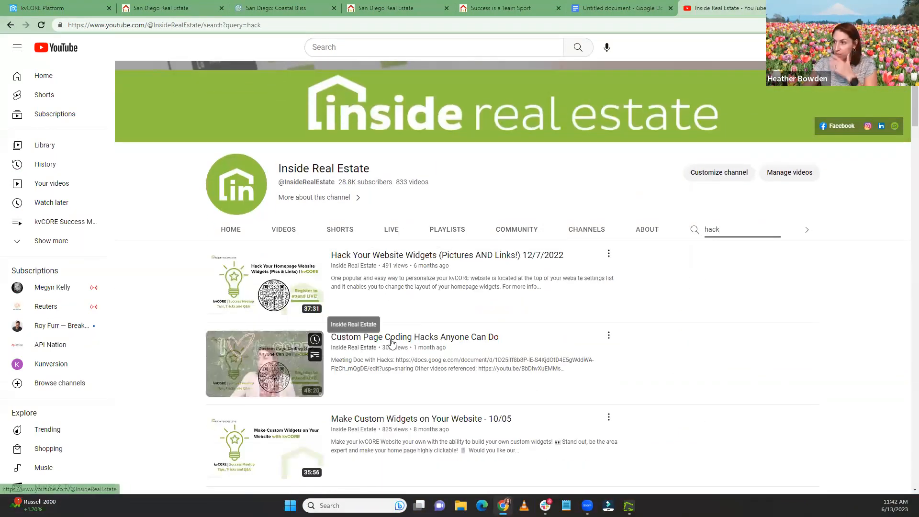
# Copy the share link of the video "Custom Page Coding Hacks Anyone Can Do" and close the share dialog
pyautogui.click(610, 336)
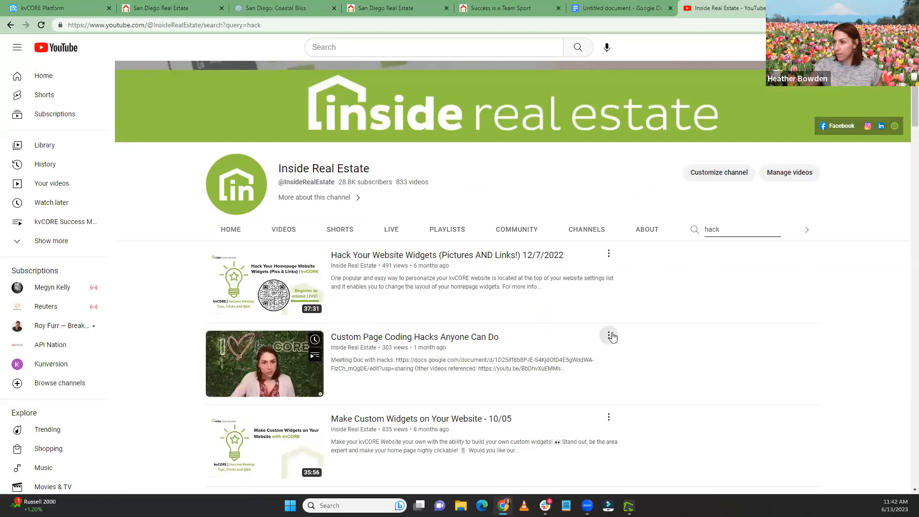
pyautogui.click(627, 432)
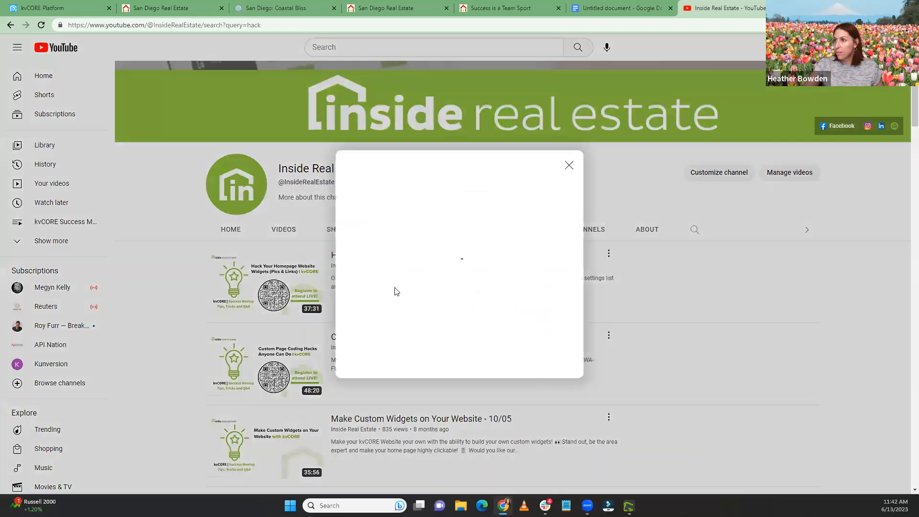
pyautogui.click(546, 318)
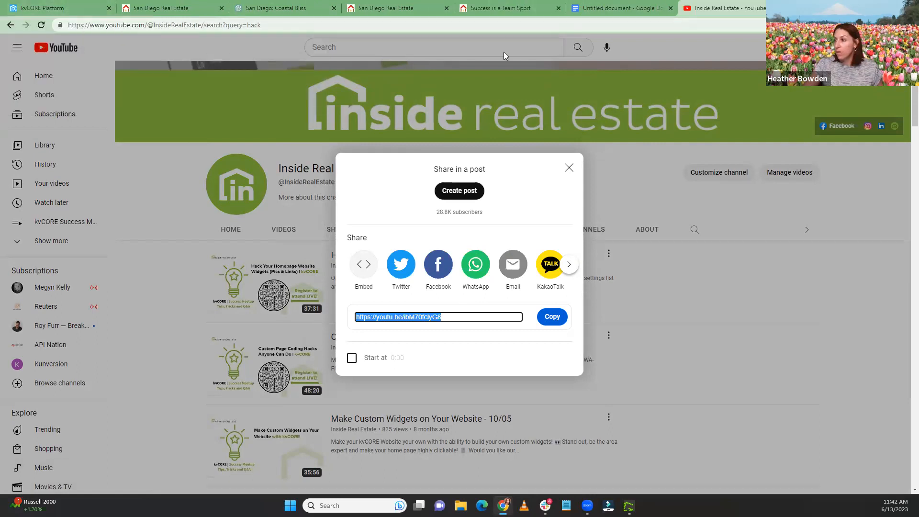
pyautogui.click(570, 168)
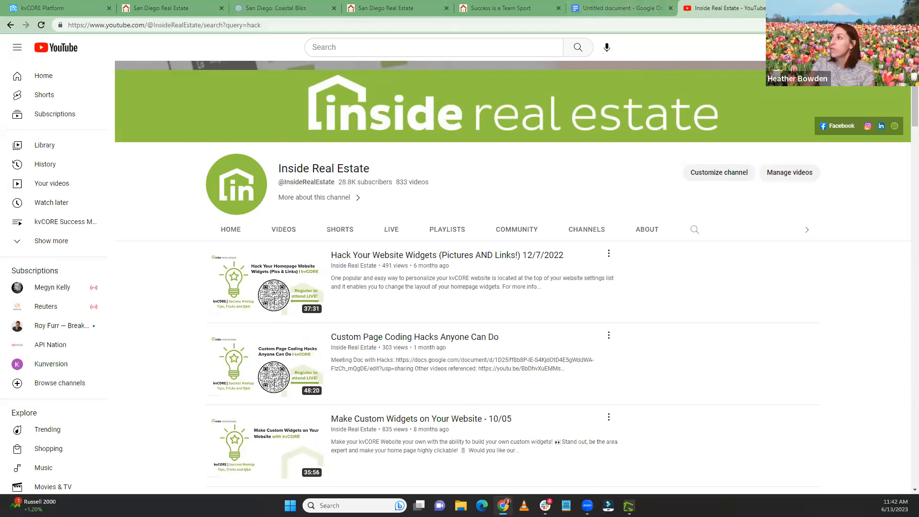
# Open the "Custom Page Coding Hacks" document from Google Docs in a new browser tab and copy its sharing link
pyautogui.hotkey('ctrl', 't')
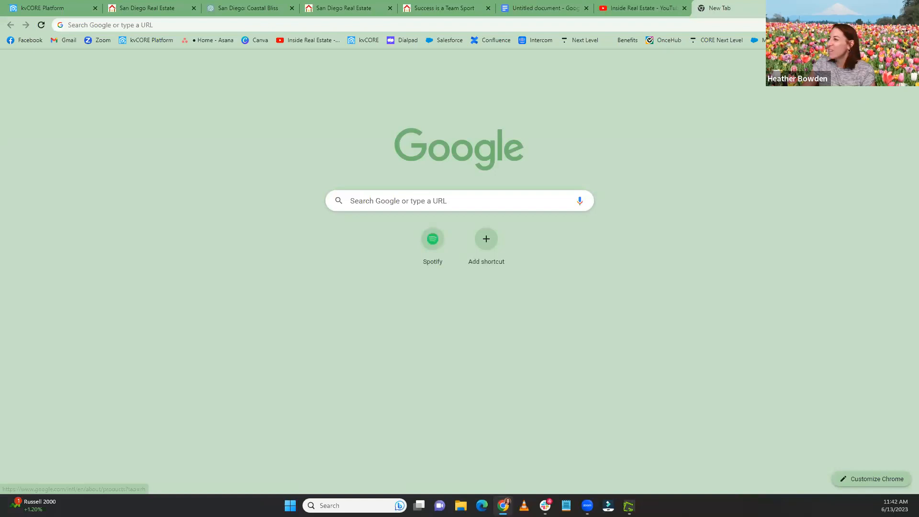
pyautogui.click(879, 59)
pyautogui.click(830, 163)
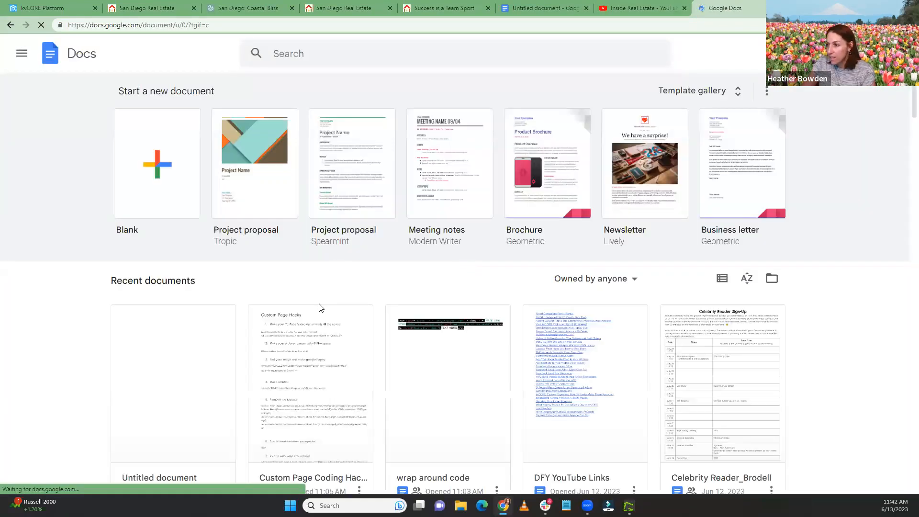
pyautogui.click(307, 392)
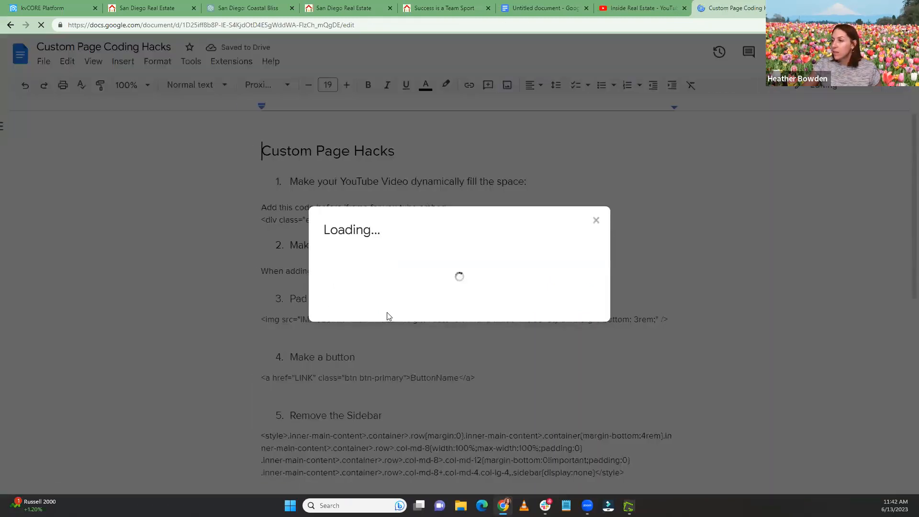
pyautogui.click(331, 365)
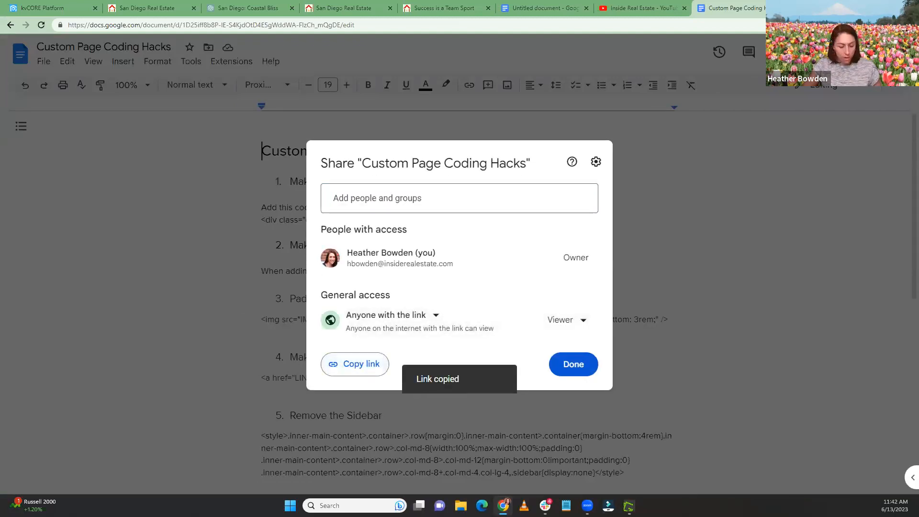
pyautogui.click(575, 369)
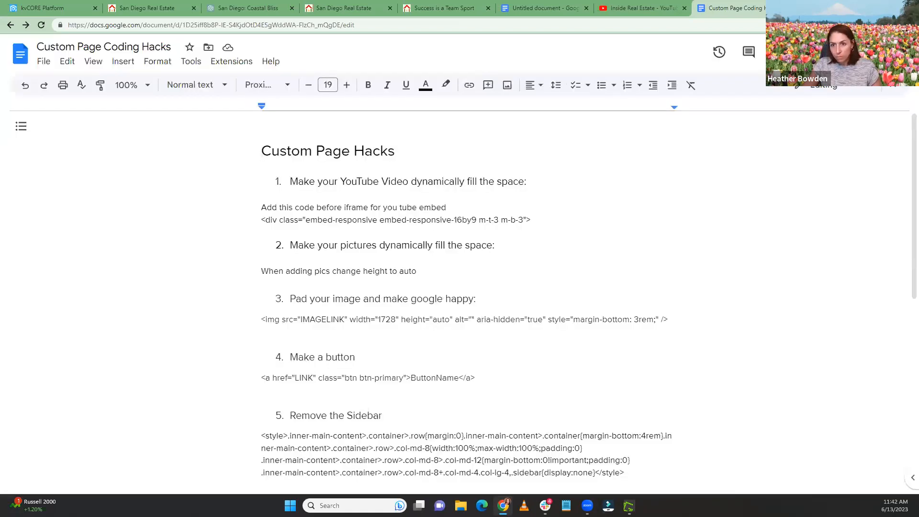
# Highlight the "Picture with wrap around text" code in the hacks document and return to the San Diego Real Estate page containing the welcome paragraph
pyautogui.scroll(-6, 353, 353)
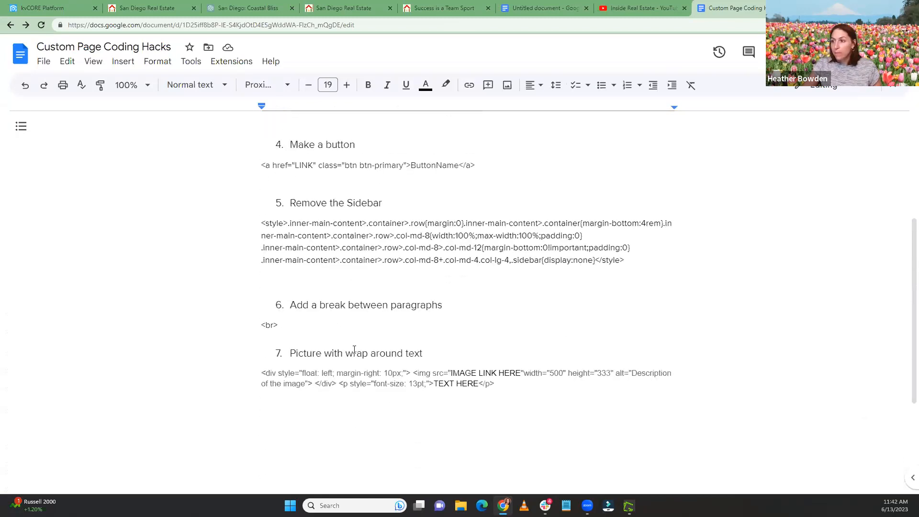
pyautogui.moveTo(258, 297); pyautogui.dragTo(498, 313)
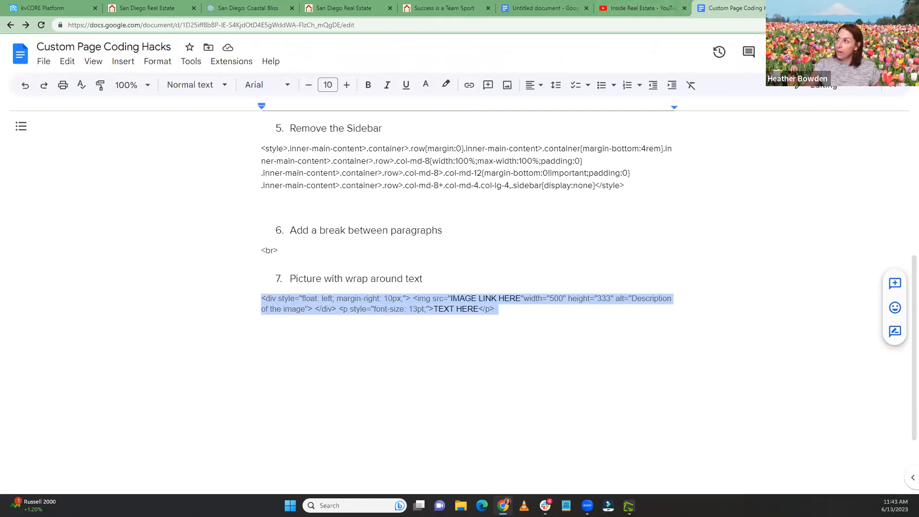
pyautogui.hotkey('ctrl', 't')
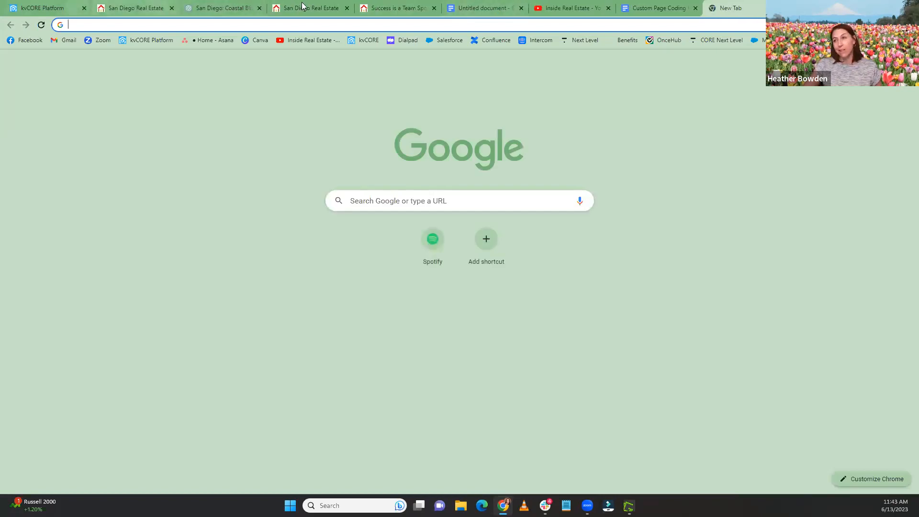
pyautogui.click(309, 6)
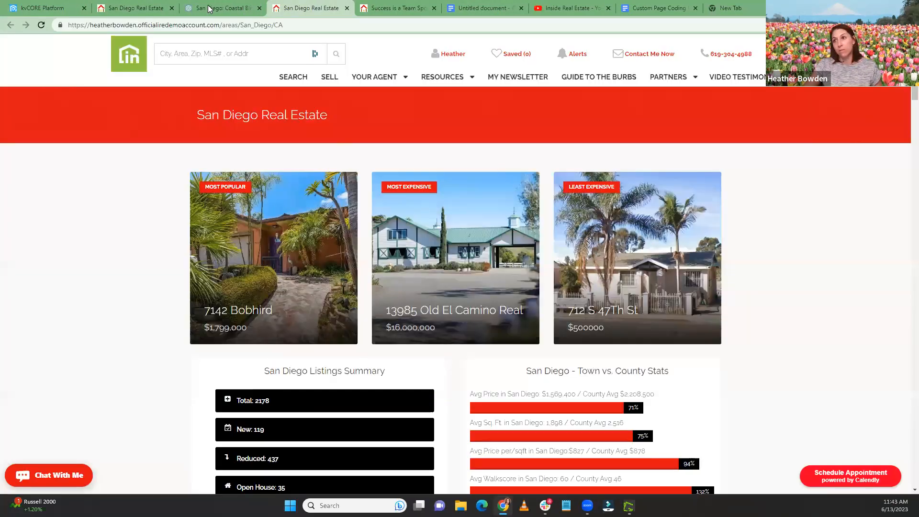
pyautogui.click(414, 4)
pyautogui.click(154, 5)
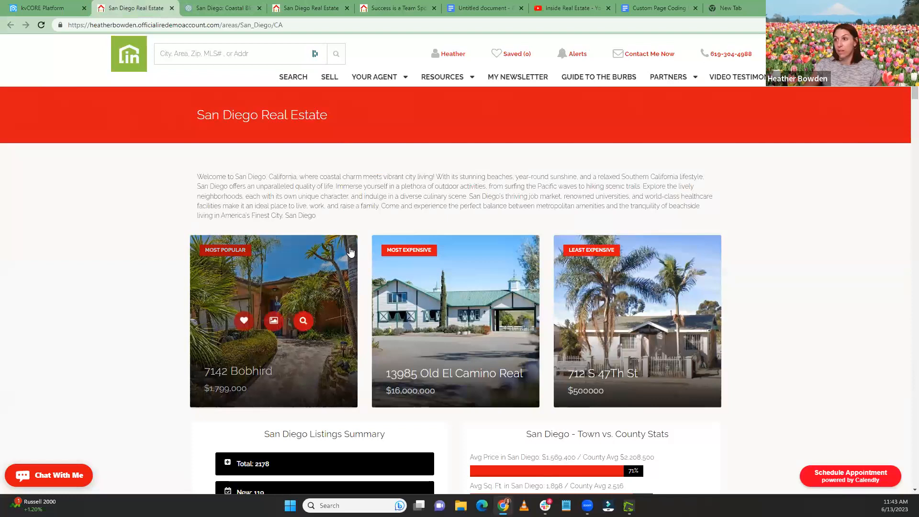
# Create a blank Google Docs document in a new browser tab and paste the copied picture wrap-around code into it
pyautogui.click(753, 6)
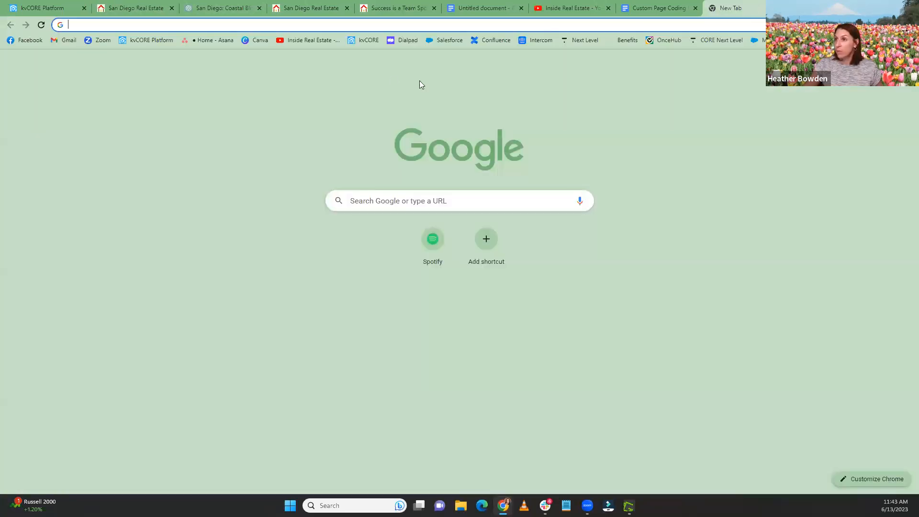
pyautogui.click(880, 62)
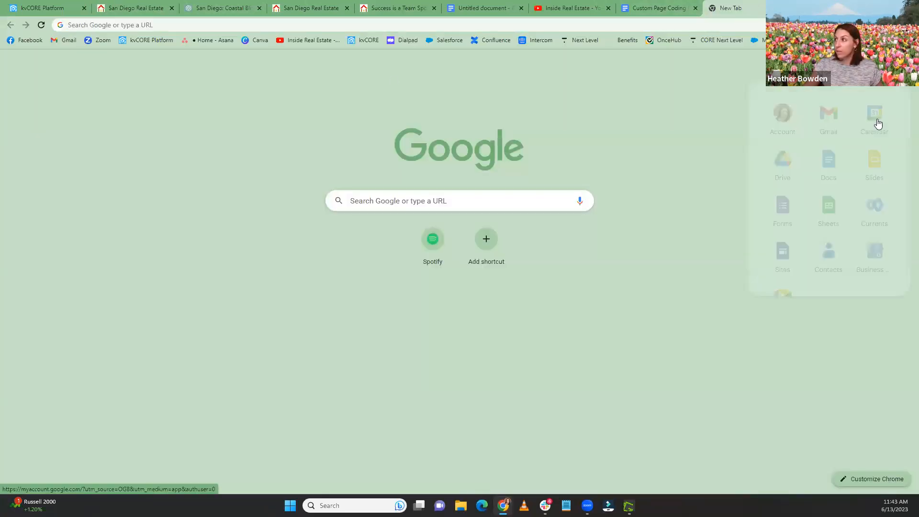
pyautogui.click(830, 165)
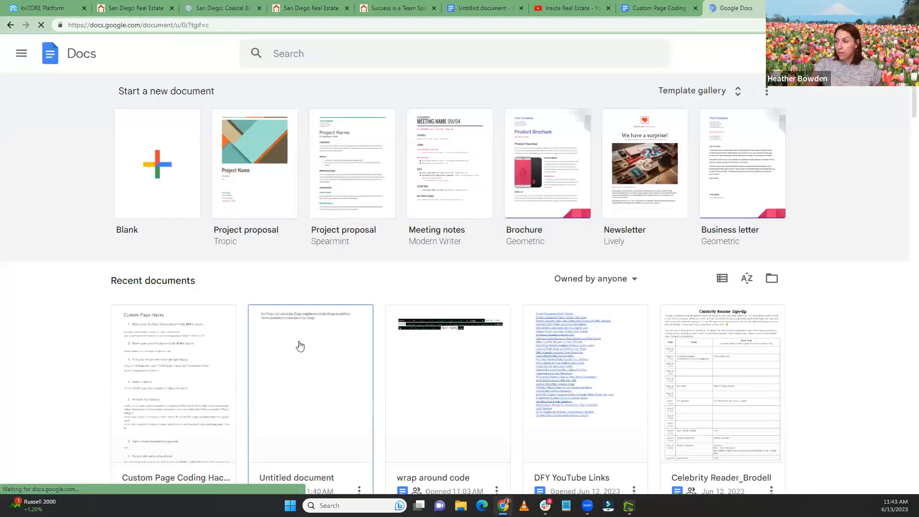
pyautogui.click(147, 163)
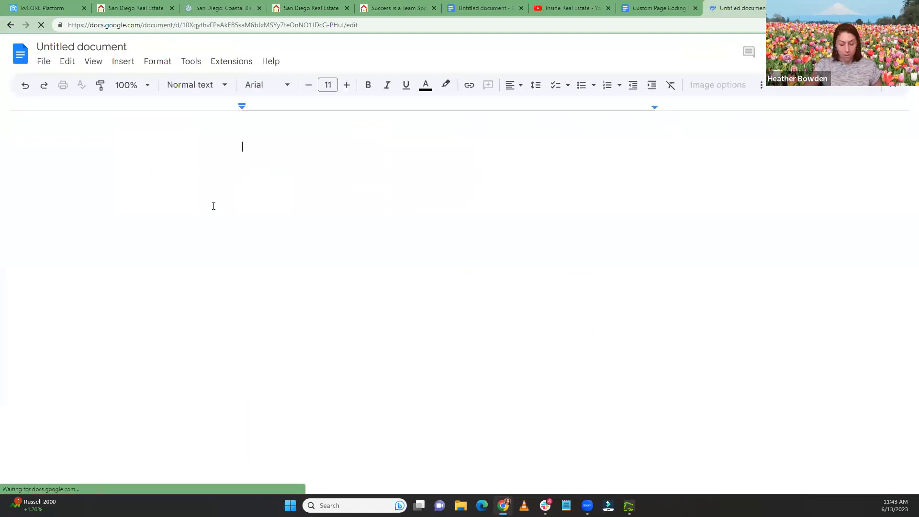
pyautogui.hotkey('ctrl', 'v')
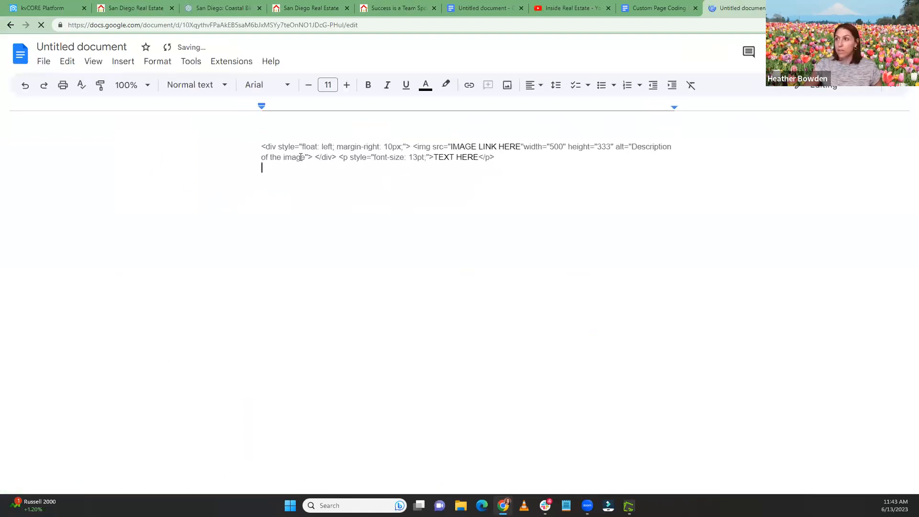
# Copy the San Diego welcome paragraph from the ChatGPT conversation and paste it over the TEXT HERE placeholder in the wrap-around code
pyautogui.moveTo(451, 146); pyautogui.dragTo(521, 149)
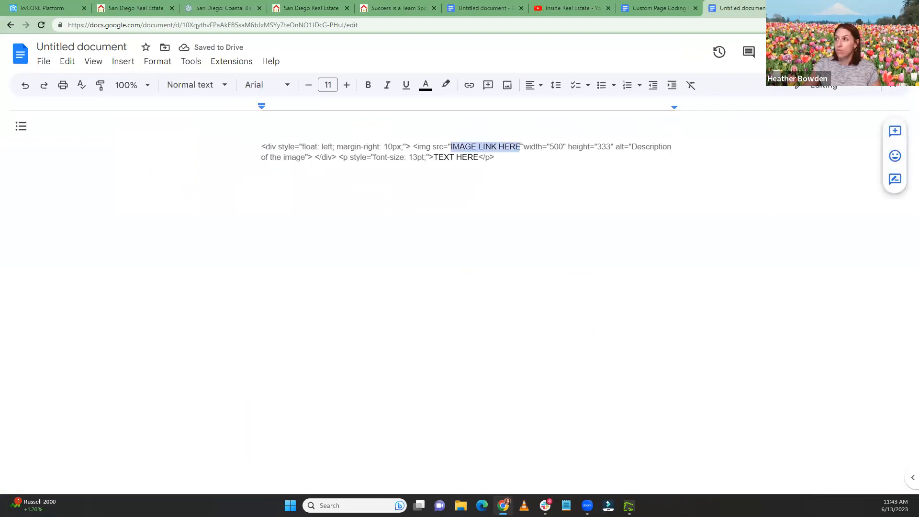
pyautogui.click(437, 156)
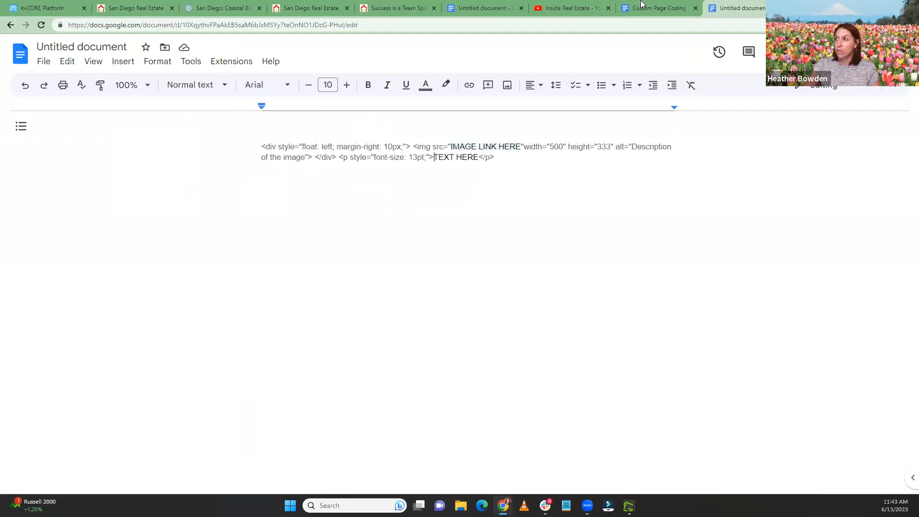
pyautogui.click(133, 9)
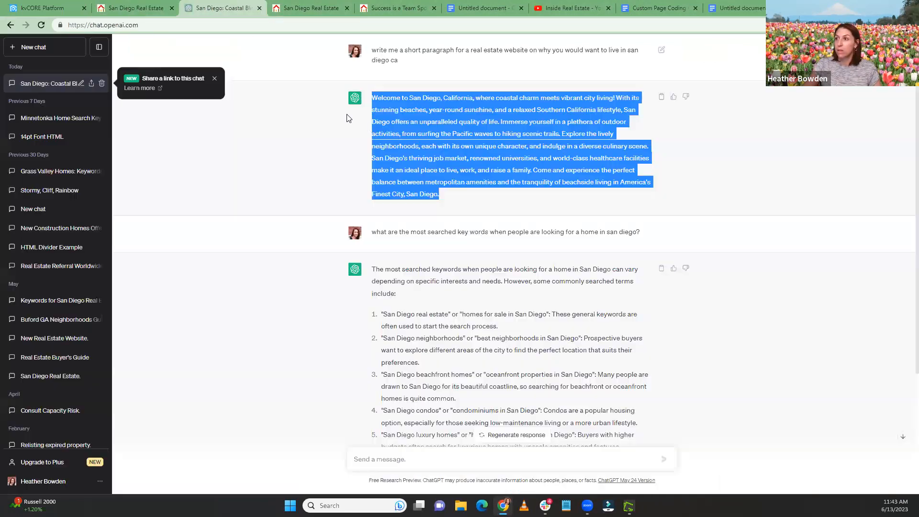
pyautogui.click(205, 7)
pyautogui.moveTo(463, 207); pyautogui.dragTo(376, 99)
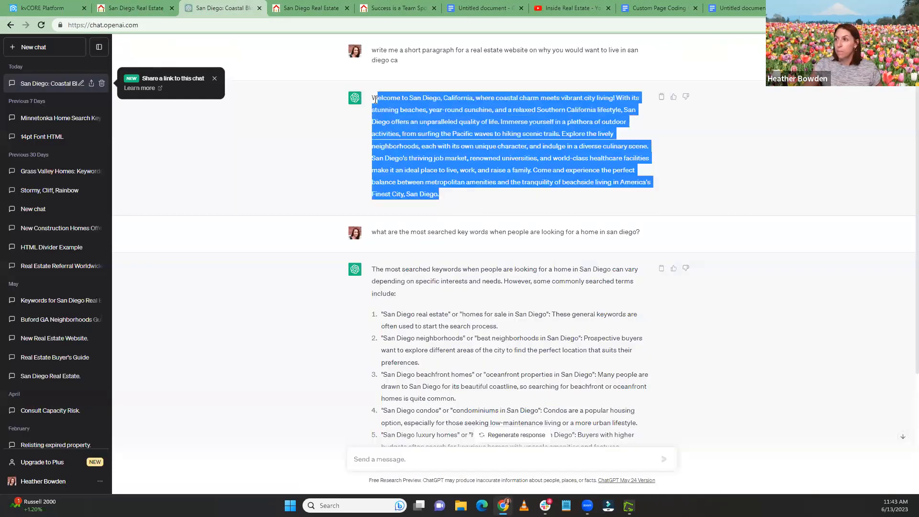
pyautogui.click(744, 7)
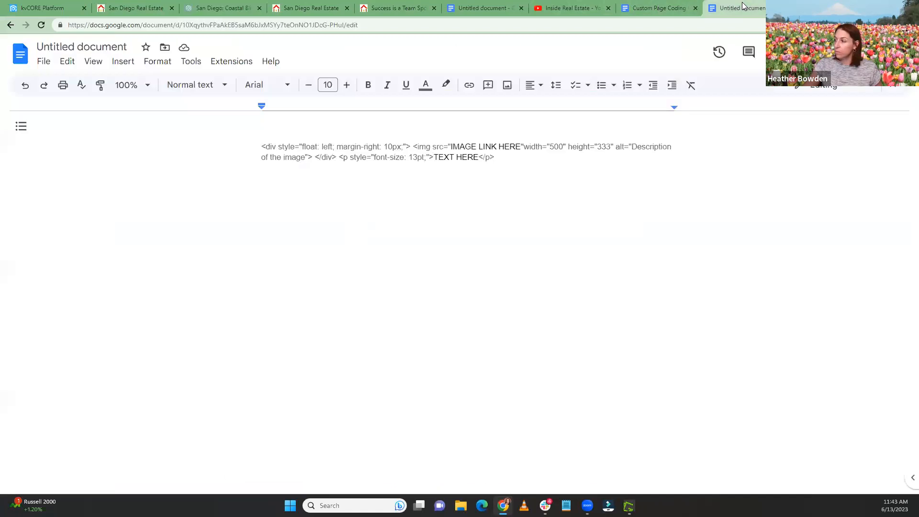
pyautogui.moveTo(435, 158); pyautogui.dragTo(470, 157)
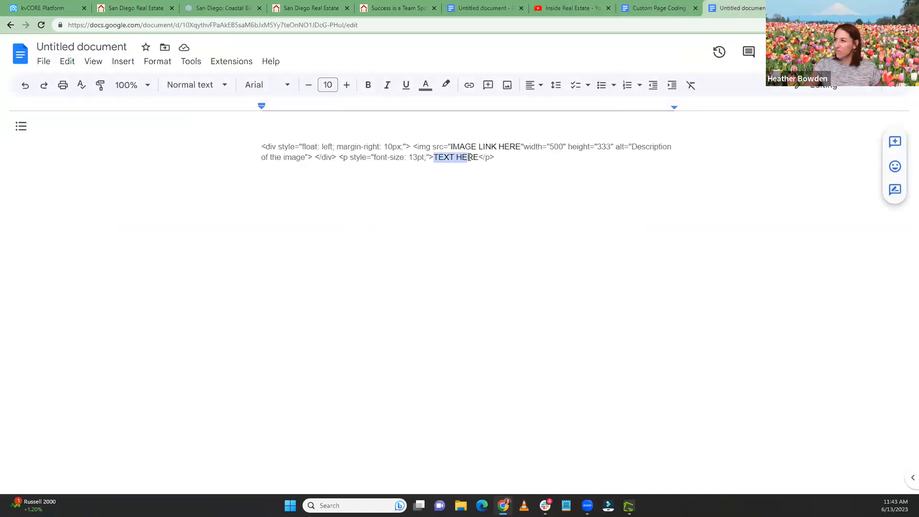
pyautogui.write("Welcome to San Diego, California, where coastal charm meets vibrant city living! With its stunning beaches, year-round sunshine, and a relaxed Southern California lifestyle, San Diego offers an unparalleled quality of life. Immerse yourself in a plethora of outdoor activities, from surfing the Pacific waves to hiking scenic trails. Explore the lively neighborhoods, each with its own unique character, and indulge in a diverse culinary scene. San Diego's thriving job market, renowned universities, and world-class healthcare facilities make it an ideal place to live, work, and raise a family. Come and experience the perfect balance between metropolitan amenities and the tranquility of beachside living in America's Finest City, San Diego.")
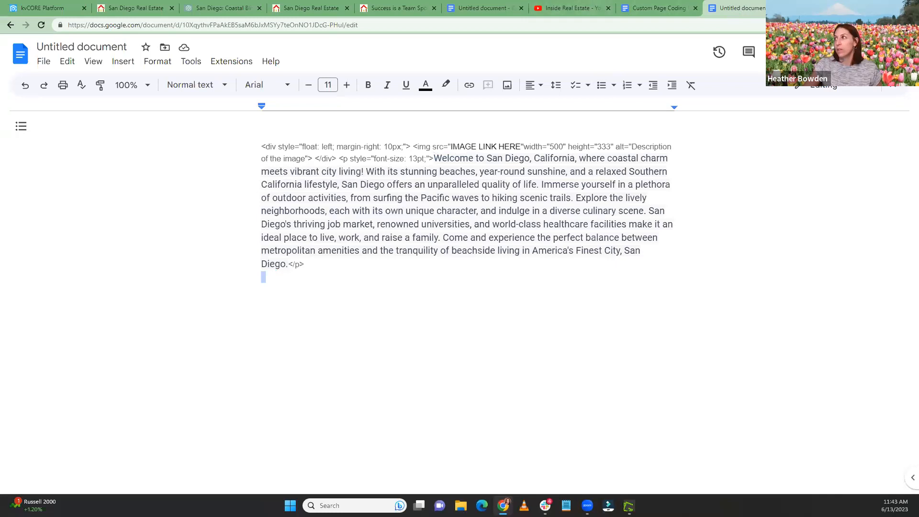
# Switch to Canva in a new browser tab, open the recent 1000 x 800 px pool house design and add a blank page at its end
pyautogui.hotkey('ctrl', 't')
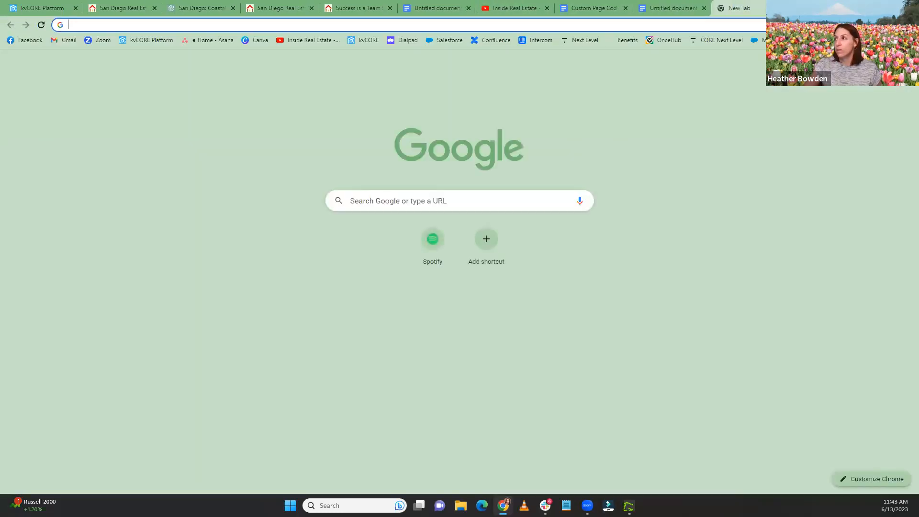
pyautogui.click(242, 40)
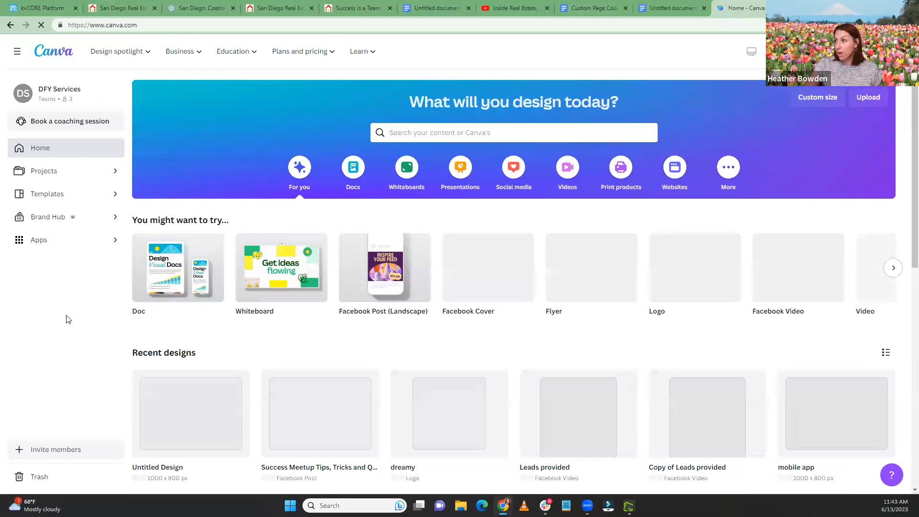
pyautogui.scroll(-3, 328, 329)
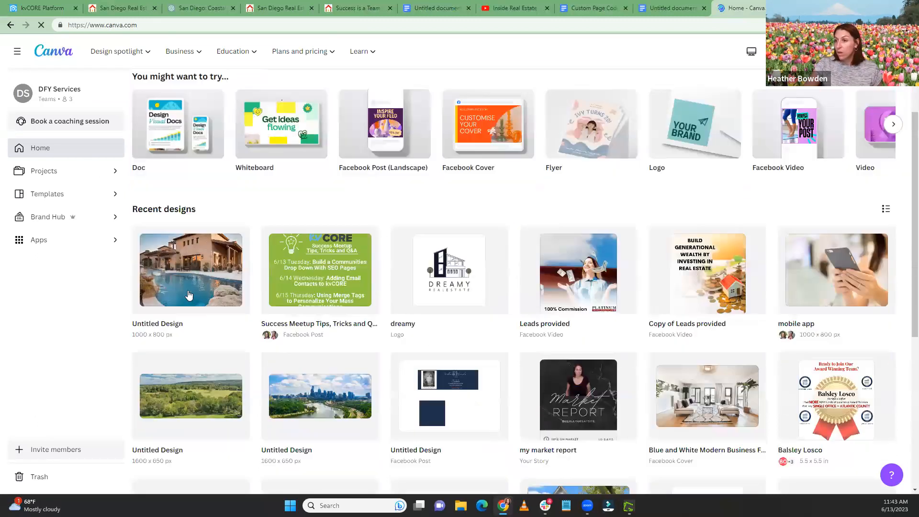
pyautogui.click(193, 289)
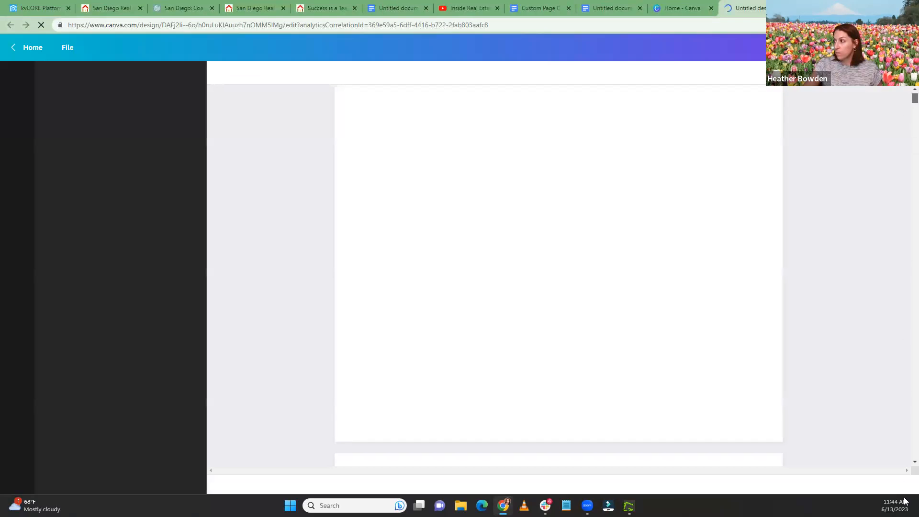
pyautogui.moveTo(915, 99); pyautogui.dragTo(914, 453)
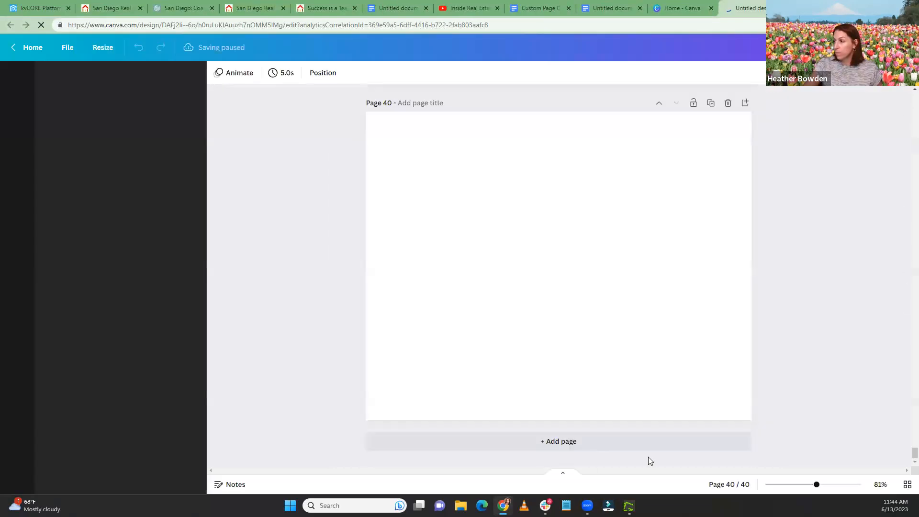
pyautogui.click(576, 447)
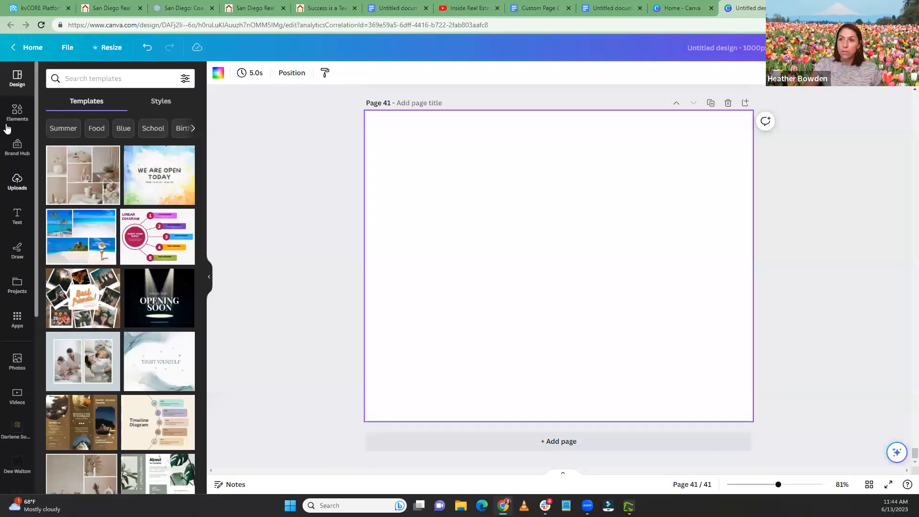
# Search the Canva photos for "san diego" and fill the new blank page with the palm-framed marina skyline photo
pyautogui.click(15, 358)
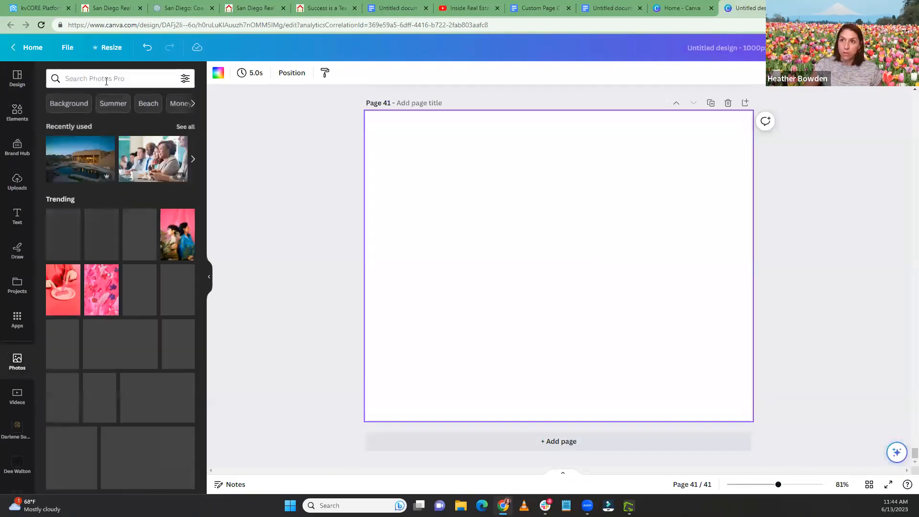
pyautogui.click(106, 80)
pyautogui.write('san diego')
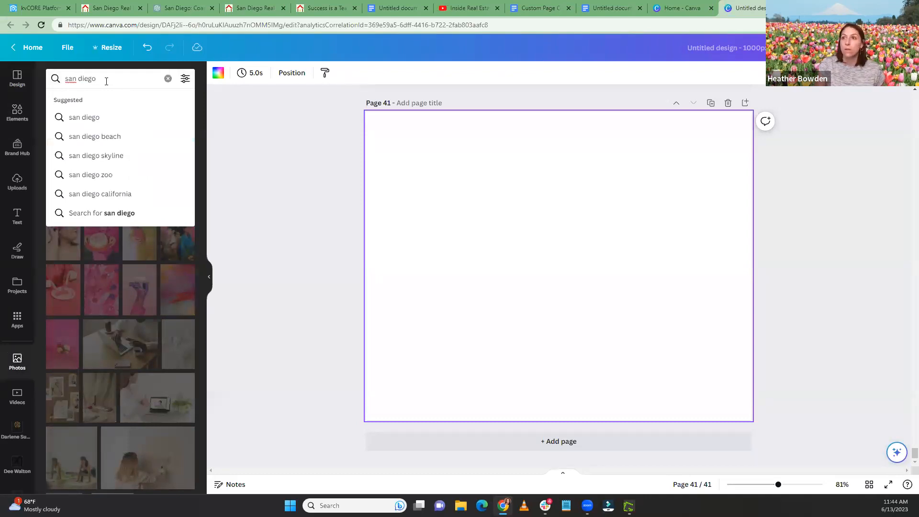
pyautogui.press('Return')
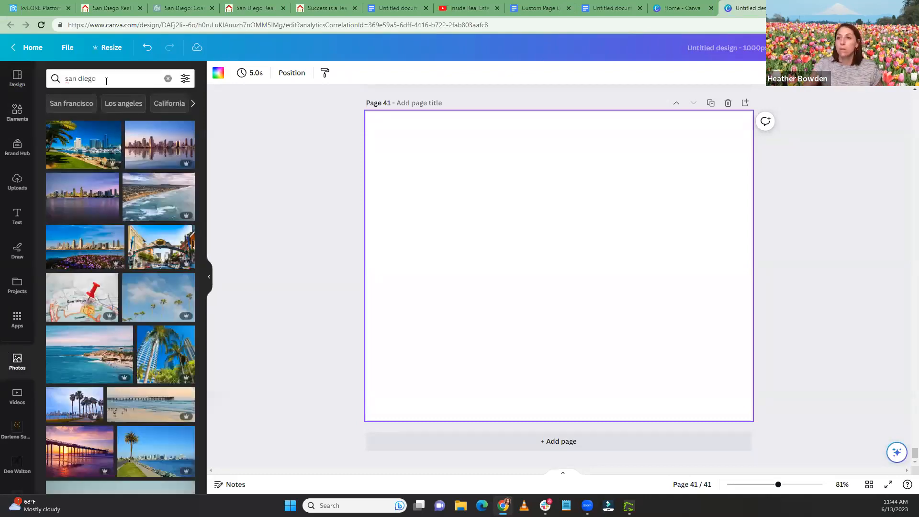
pyautogui.moveTo(84, 145); pyautogui.dragTo(383, 210)
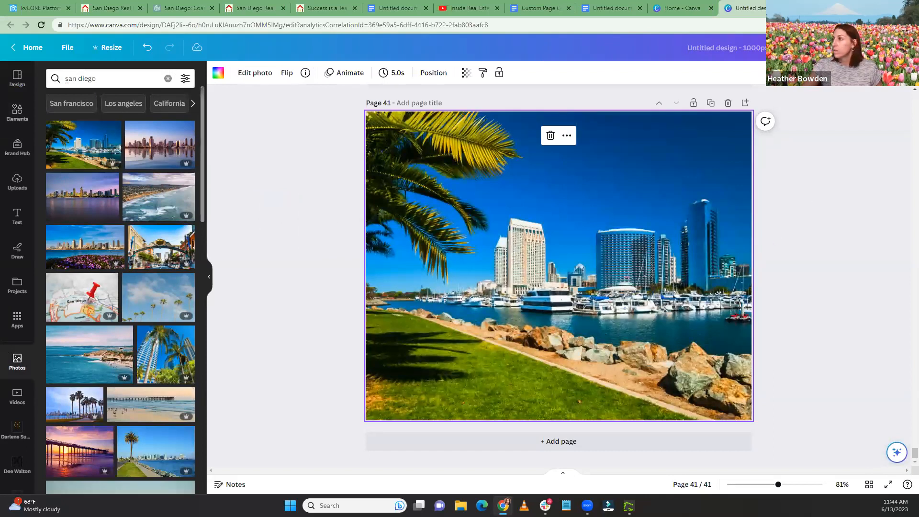
# Download only page 41 of the design as a PNG
pyautogui.click(890, 47)
pyautogui.click(776, 295)
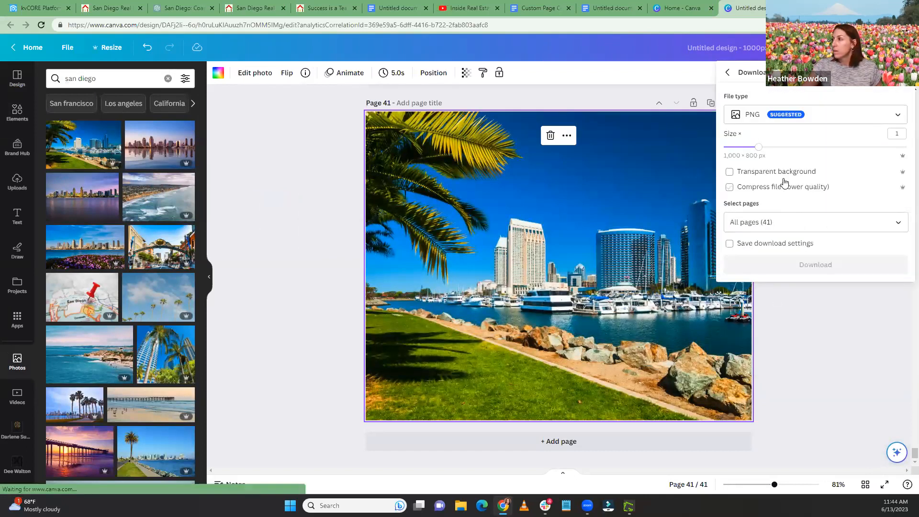
pyautogui.click(835, 225)
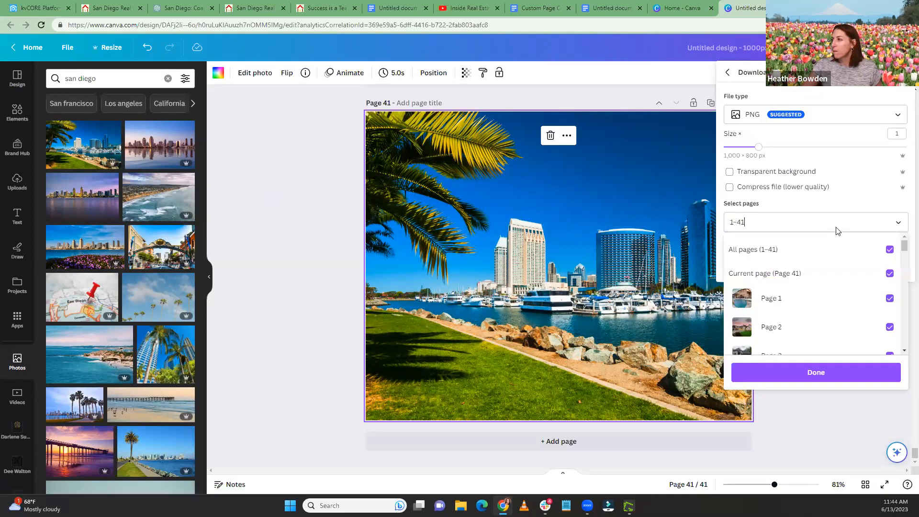
pyautogui.click(890, 250)
pyautogui.moveTo(904, 249); pyautogui.dragTo(904, 338)
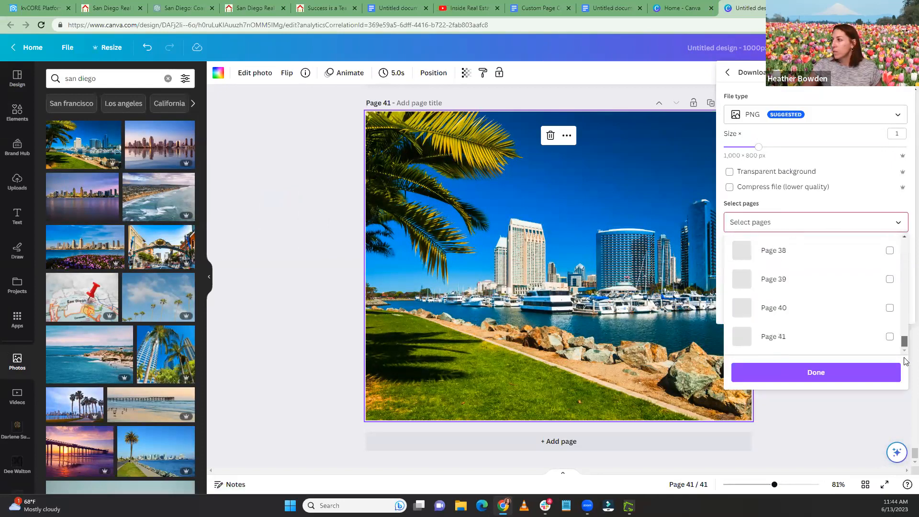
pyautogui.click(890, 337)
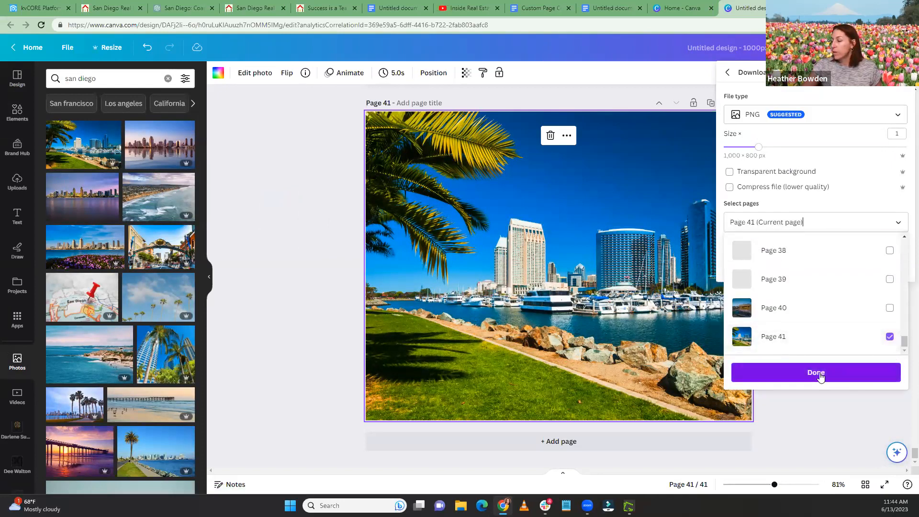
pyautogui.click(817, 372)
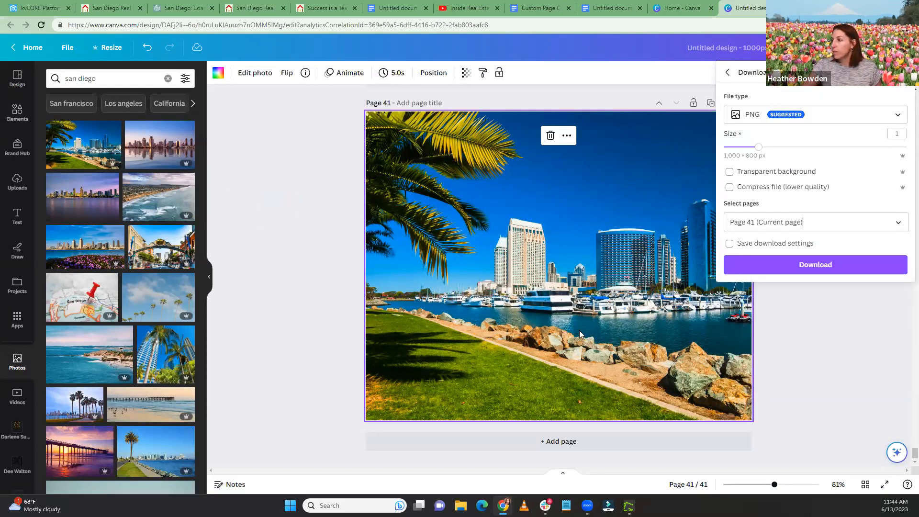
pyautogui.click(790, 266)
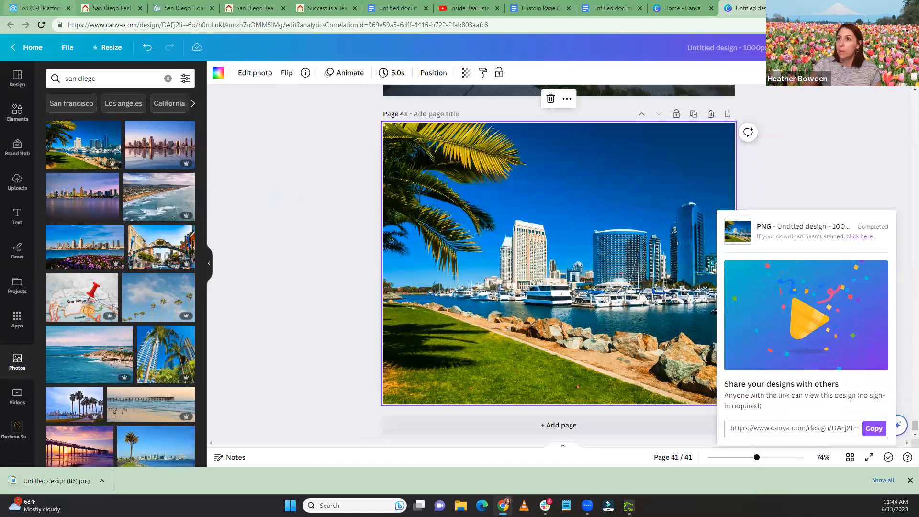
# Switch to kvCORE, go to the website's blog posts from the dashboard and start a new blog post
pyautogui.click(41, 8)
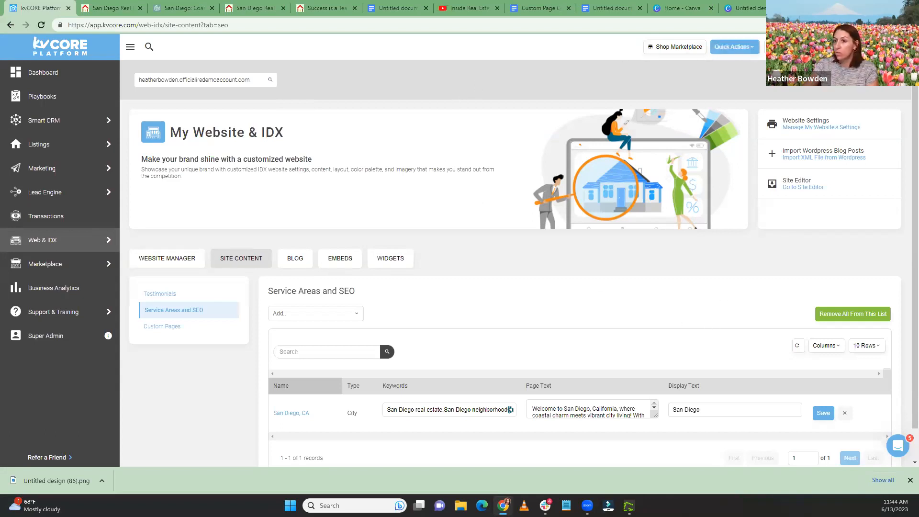
pyautogui.click(50, 75)
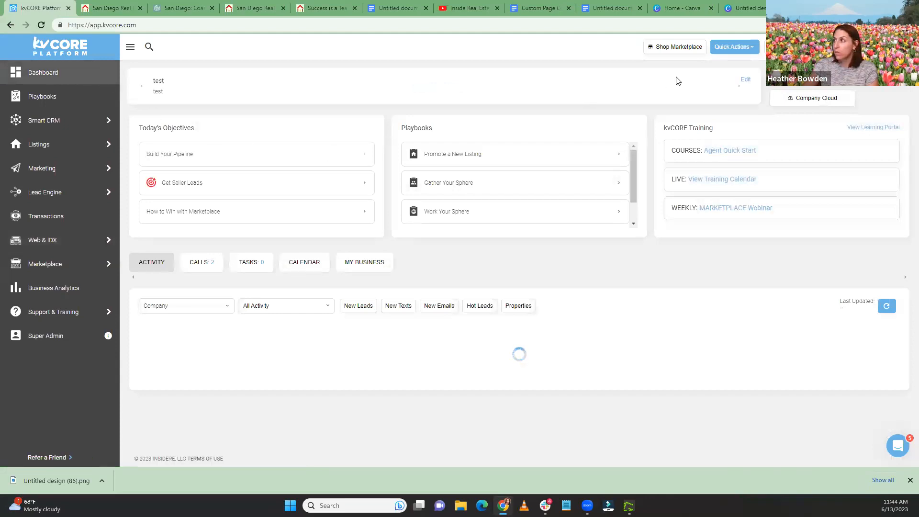
pyautogui.click(727, 53)
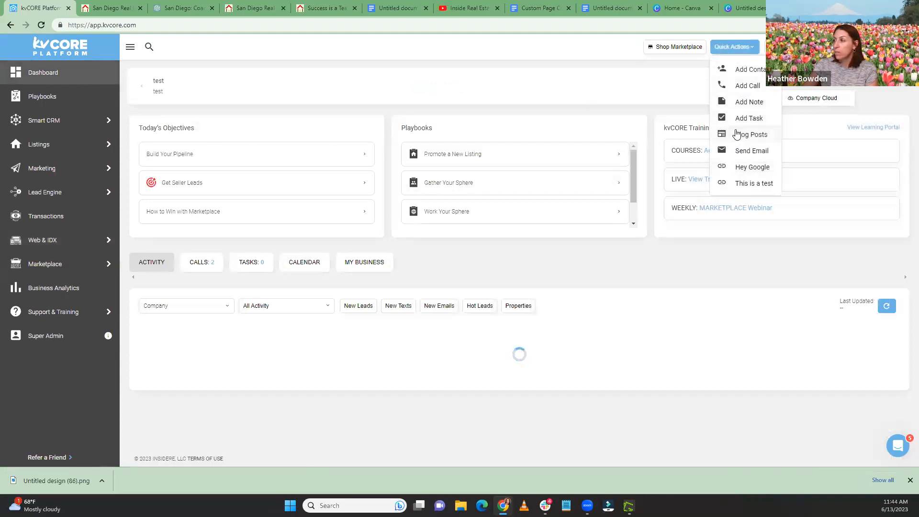
pyautogui.click(737, 134)
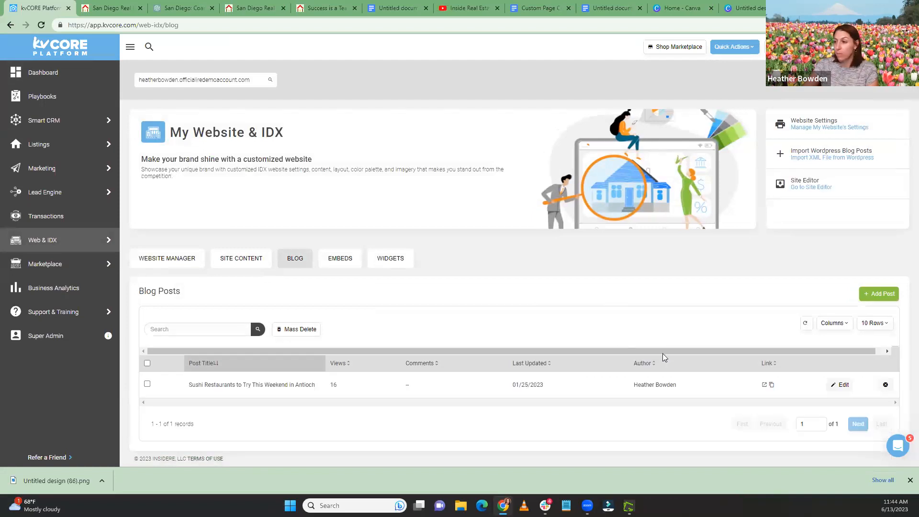
pyautogui.click(888, 298)
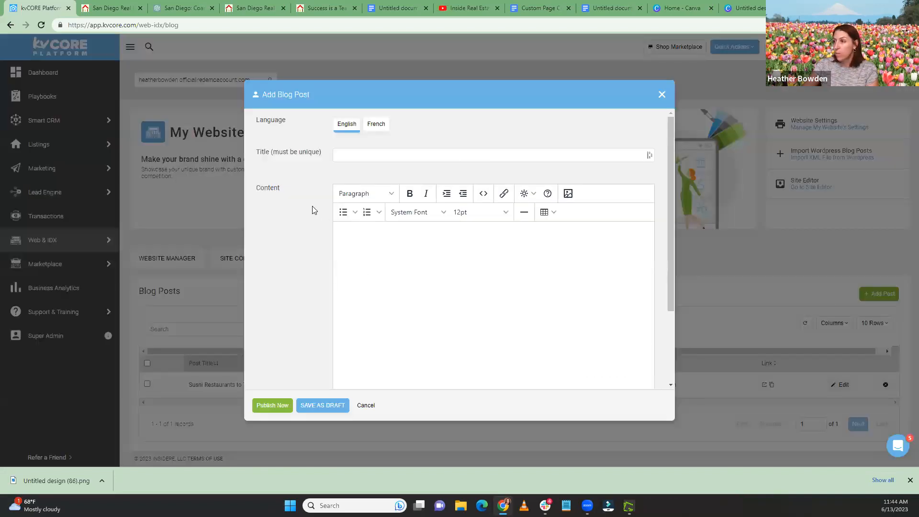
# Upload Untitled design (86).png from the Downloads folder and insert it into the blog post content
pyautogui.click(568, 194)
pyautogui.click(356, 227)
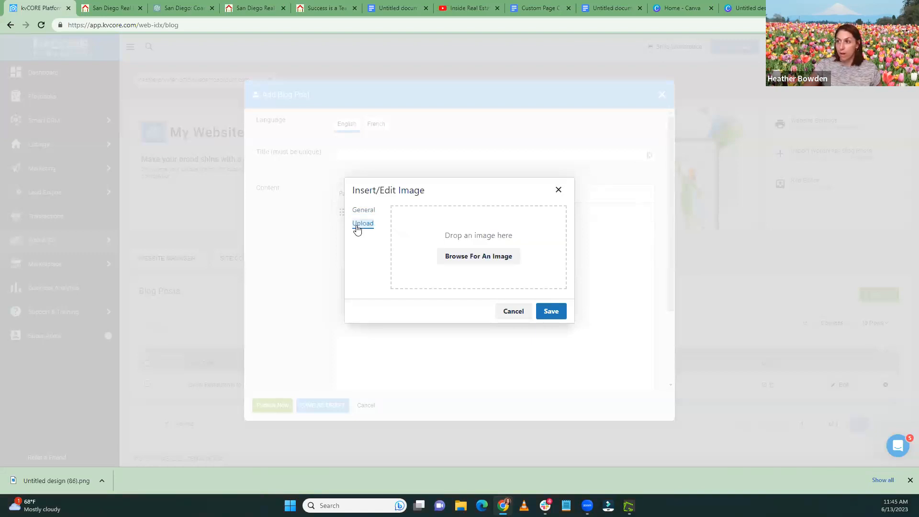
pyautogui.click(478, 255)
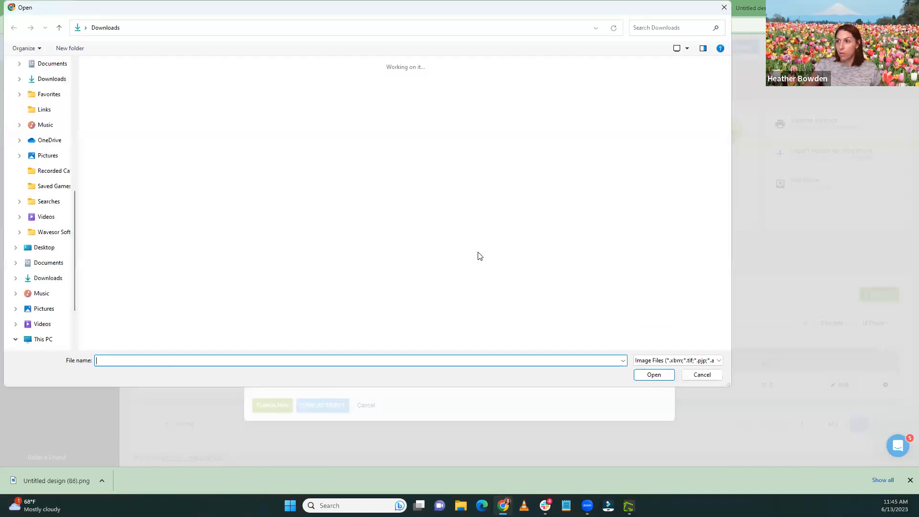
pyautogui.click(115, 138)
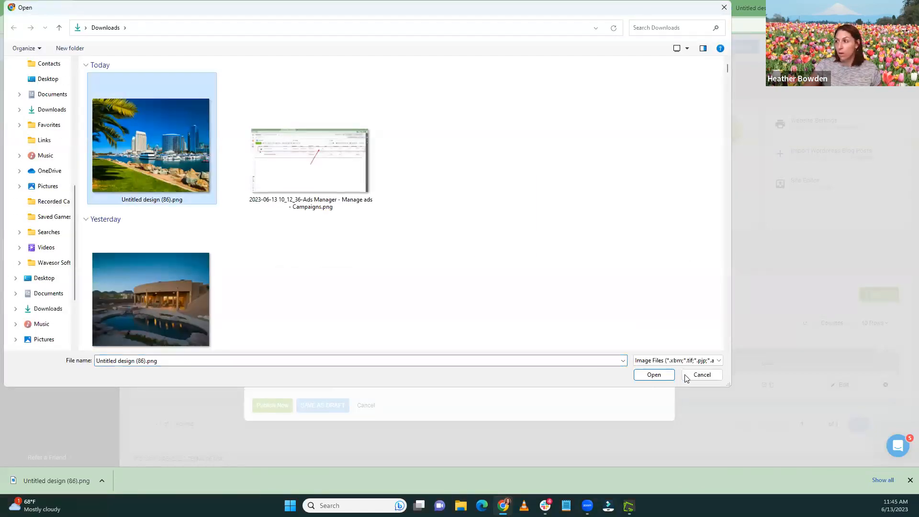
pyautogui.click(654, 375)
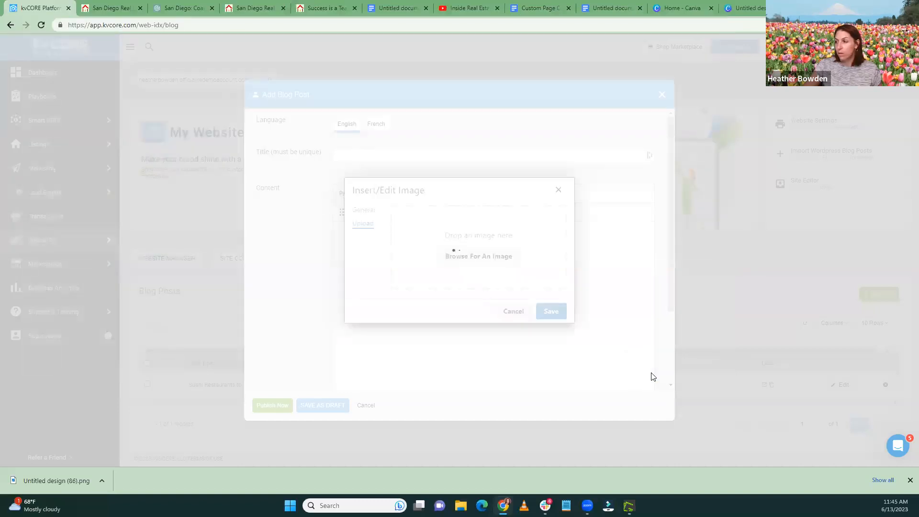
pyautogui.click(551, 311)
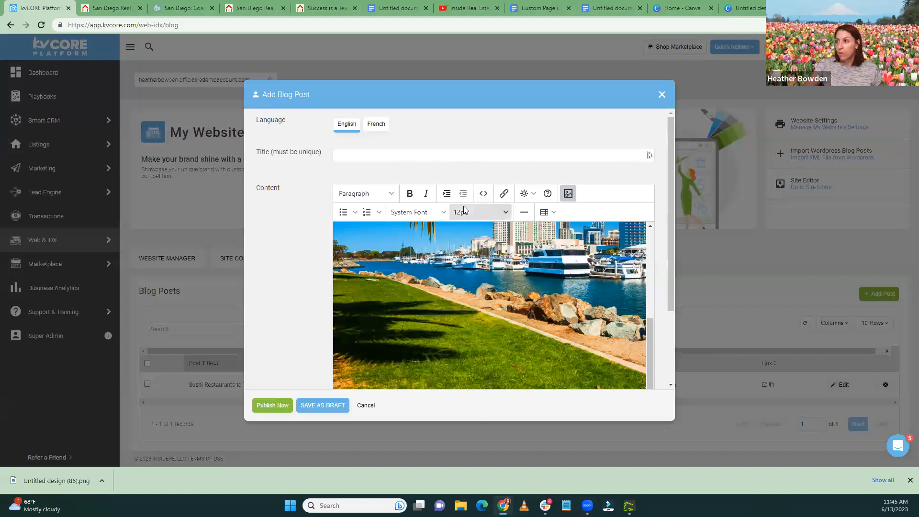
# Copy the image's URL from the blog post's source code and discard the post without saving
pyautogui.click(484, 194)
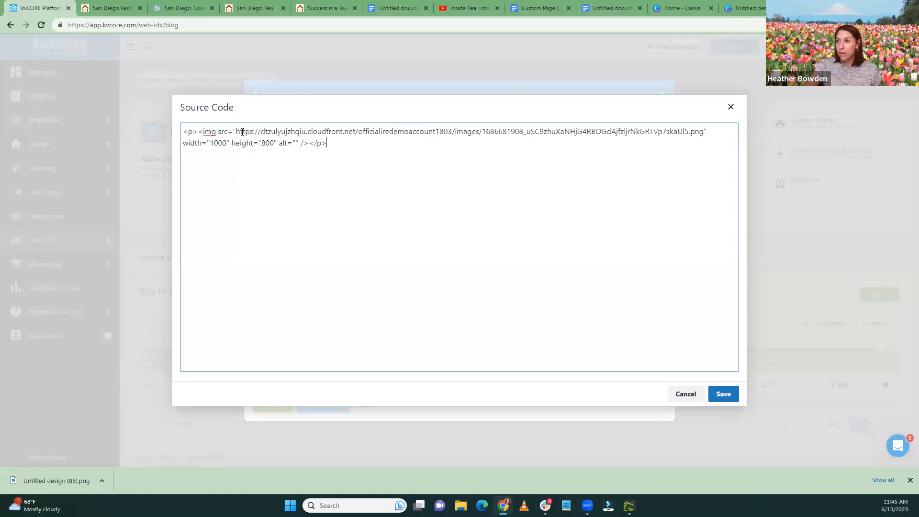
pyautogui.moveTo(237, 133); pyautogui.dragTo(702, 133)
pyautogui.hotkey('ctrl', 'c')
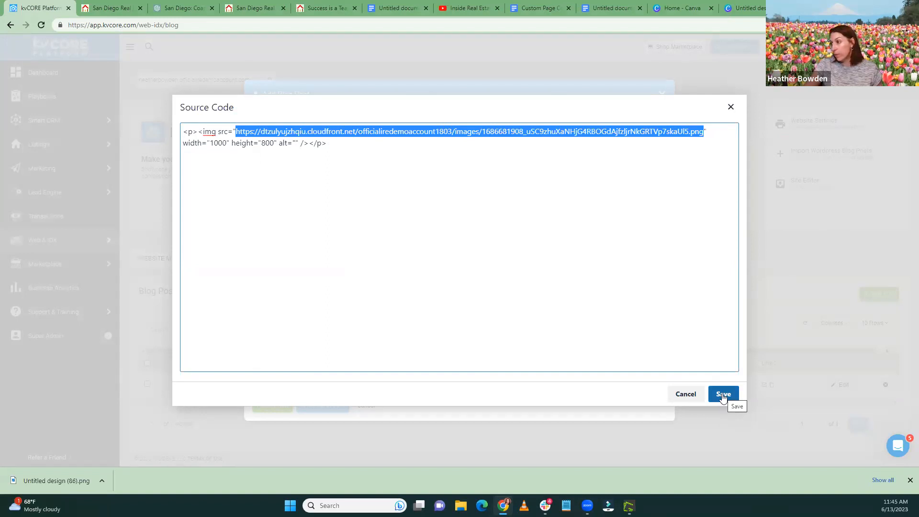
pyautogui.click(686, 397)
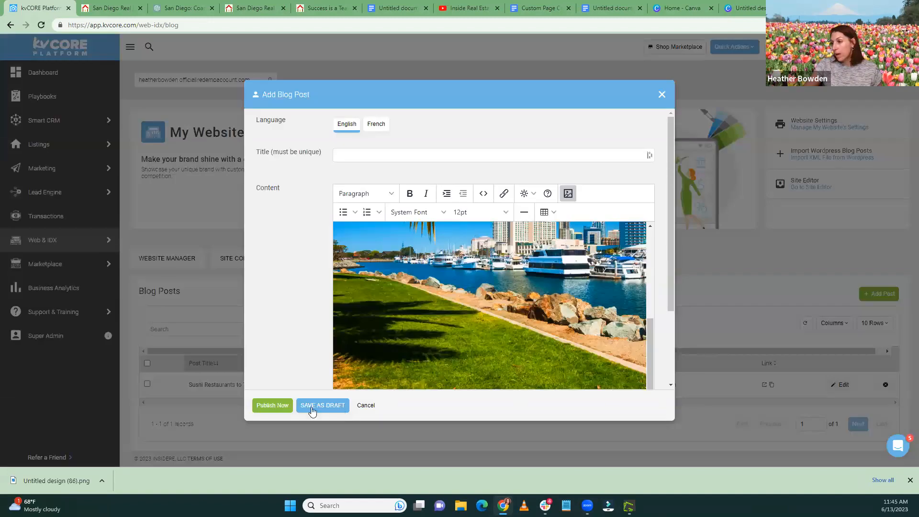
pyautogui.click(366, 405)
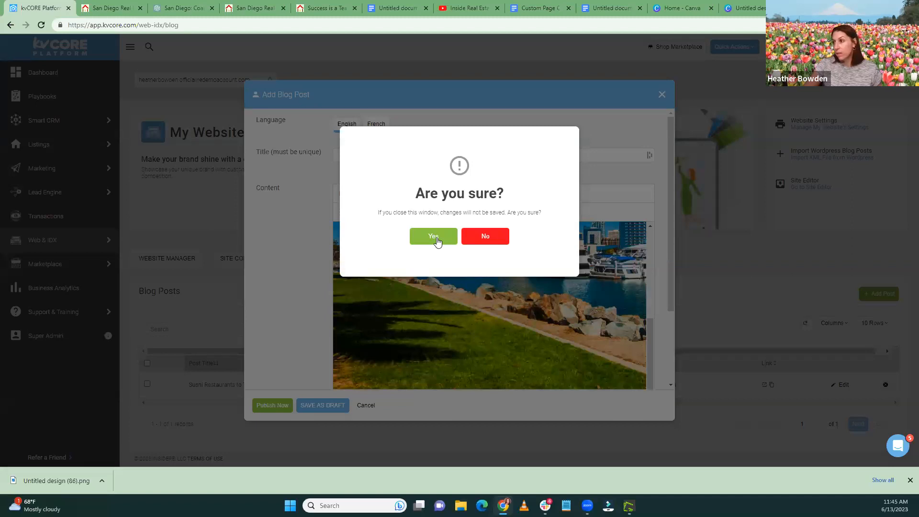
pyautogui.click(435, 239)
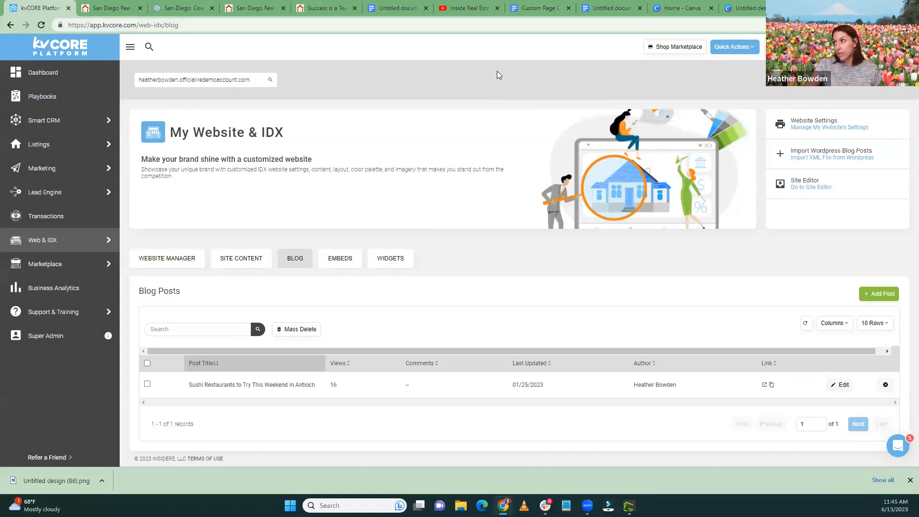
# Go to the Website Manager and open the Service Areas and SEO list for editing
pyautogui.click(747, 8)
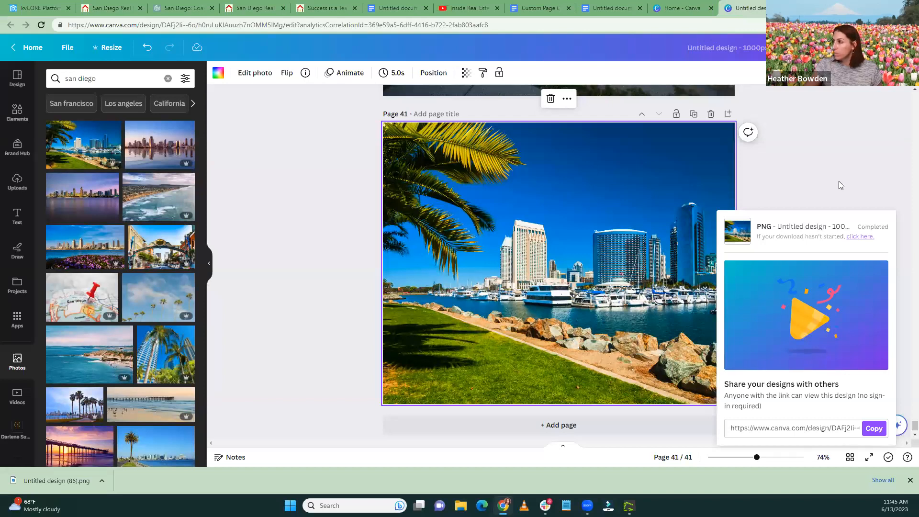
pyautogui.click(37, 8)
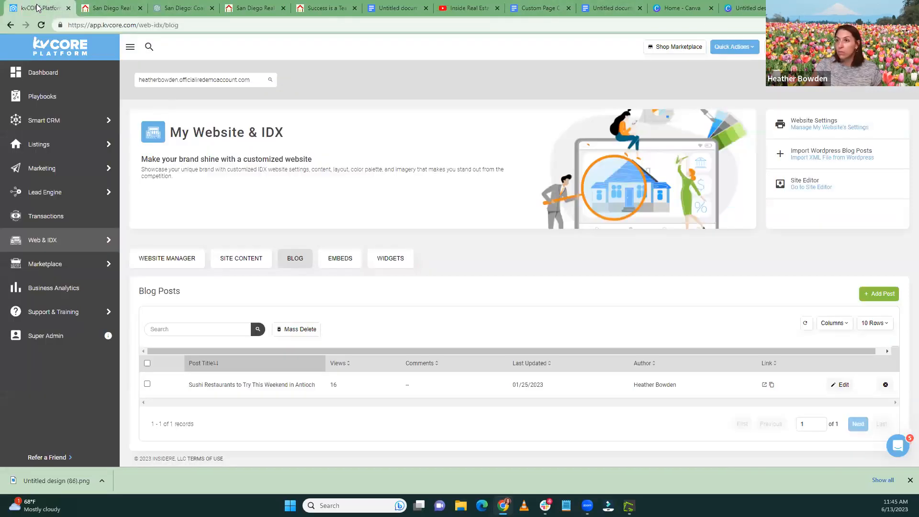
pyautogui.moveTo(115, 240)
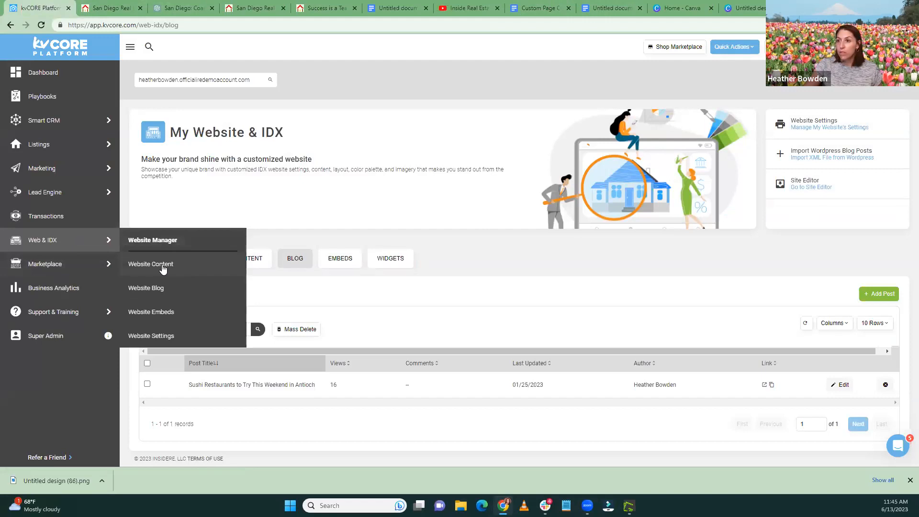
pyautogui.click(164, 242)
pyautogui.scroll(-2, 885, 353)
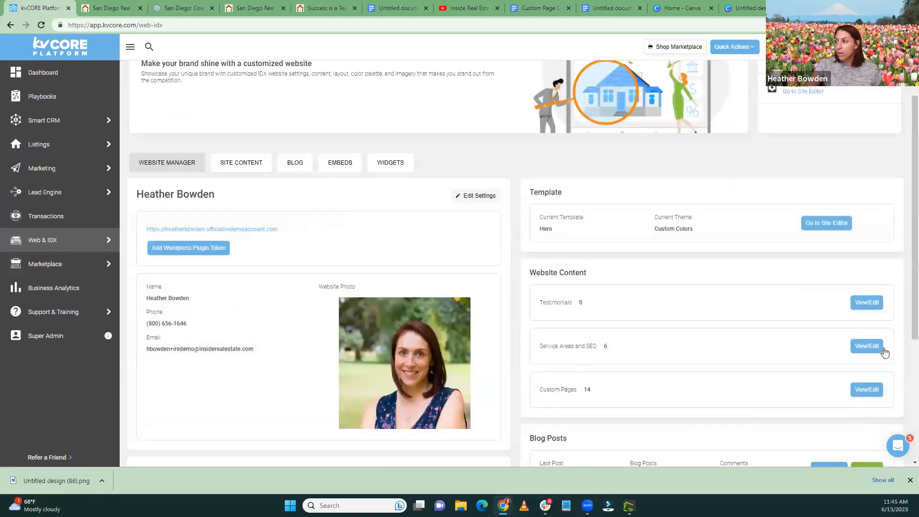
pyautogui.click(868, 346)
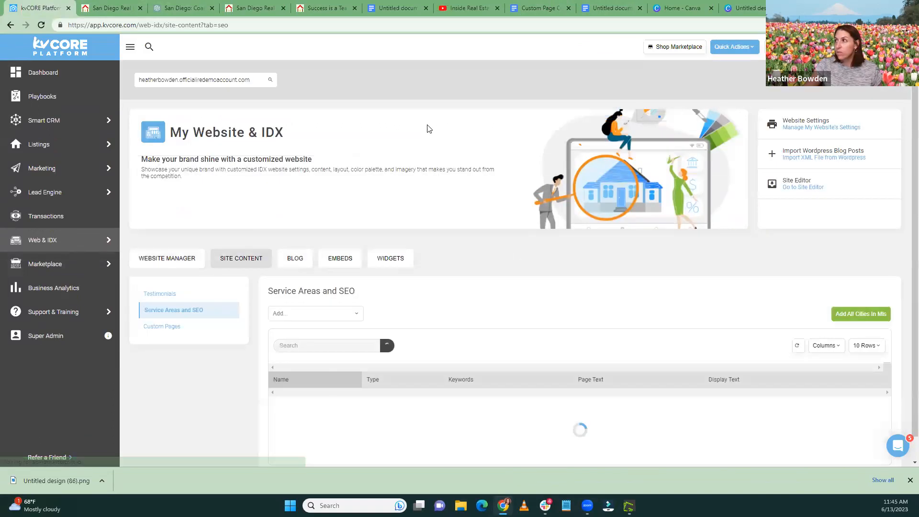
pyautogui.scroll(-2, 457, 227)
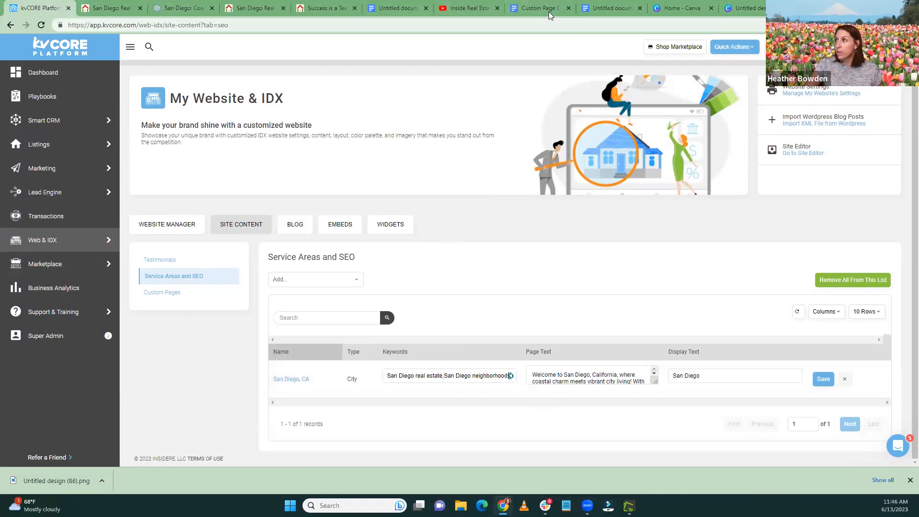
# In the Google Docs code snippet, replace IMAGE LINK HERE with the copied image URL and copy the whole snippet
pyautogui.click(602, 7)
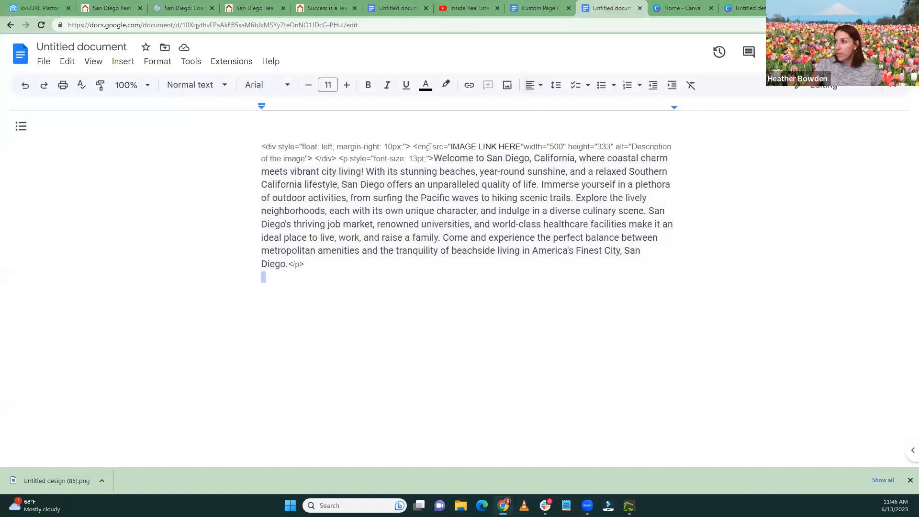
pyautogui.moveTo(451, 146); pyautogui.dragTo(518, 145)
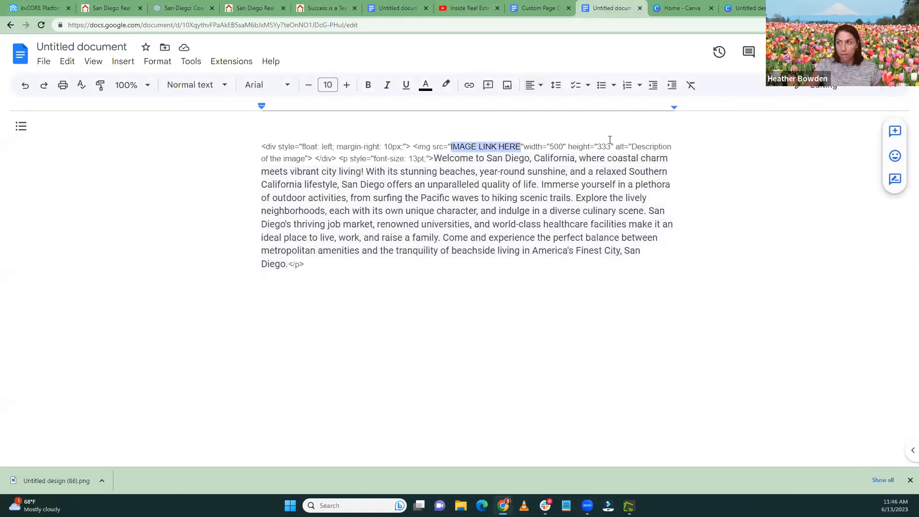
pyautogui.hotkey('ctrl', 'v')
pyautogui.moveTo(595, 272); pyautogui.dragTo(257, 146)
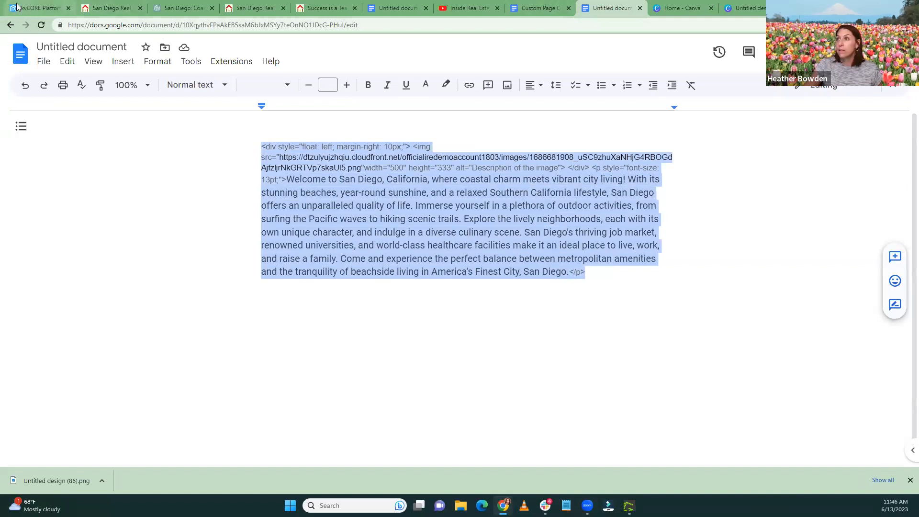
# Switch to kvCORE, replace San Diego's page text with the copied code, save it and open the San Diego page
pyautogui.click(38, 7)
pyautogui.moveTo(535, 374); pyautogui.dragTo(763, 418)
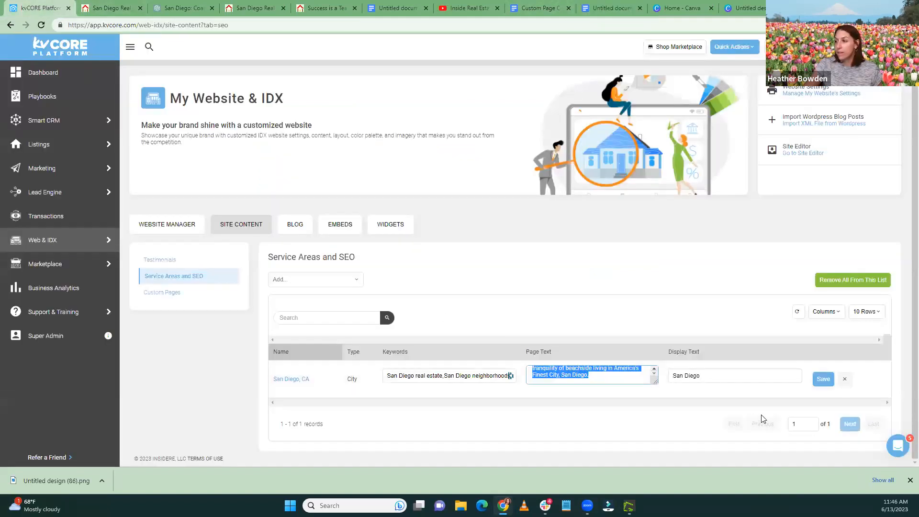
pyautogui.hotkey('ctrl', 'v')
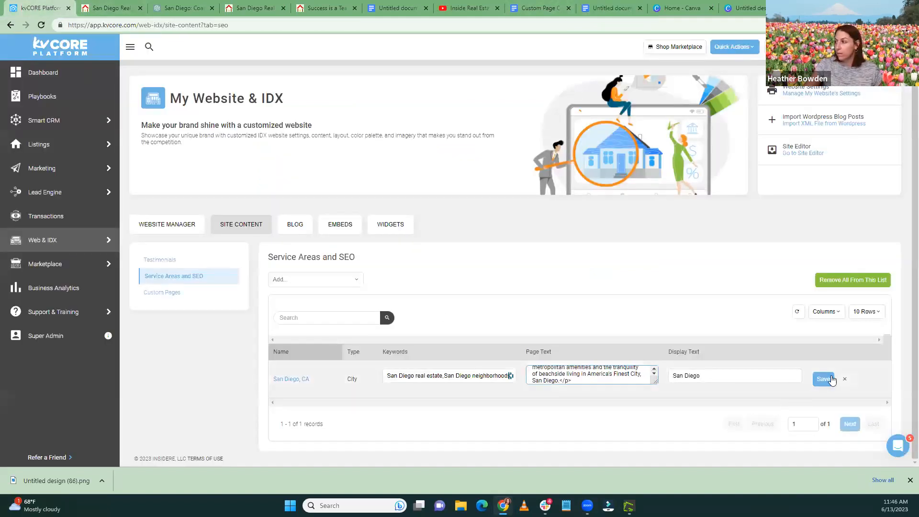
pyautogui.click(824, 379)
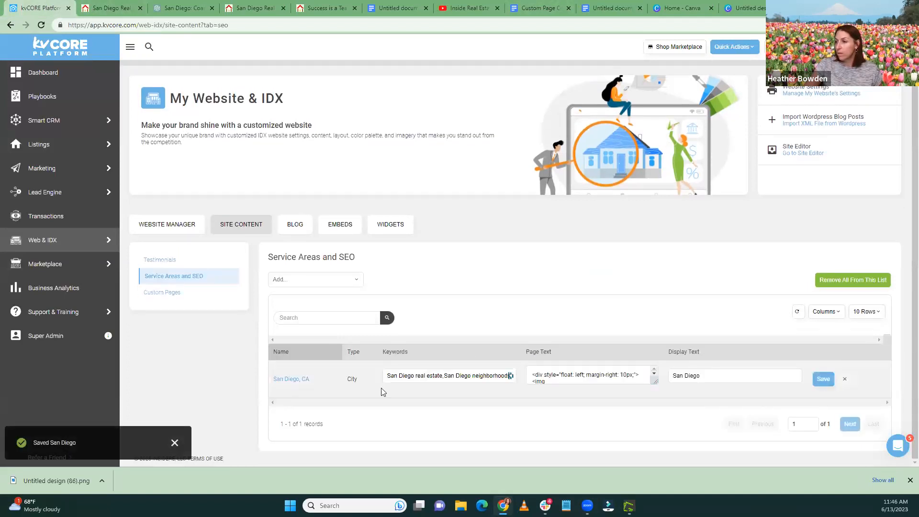
pyautogui.click(292, 379)
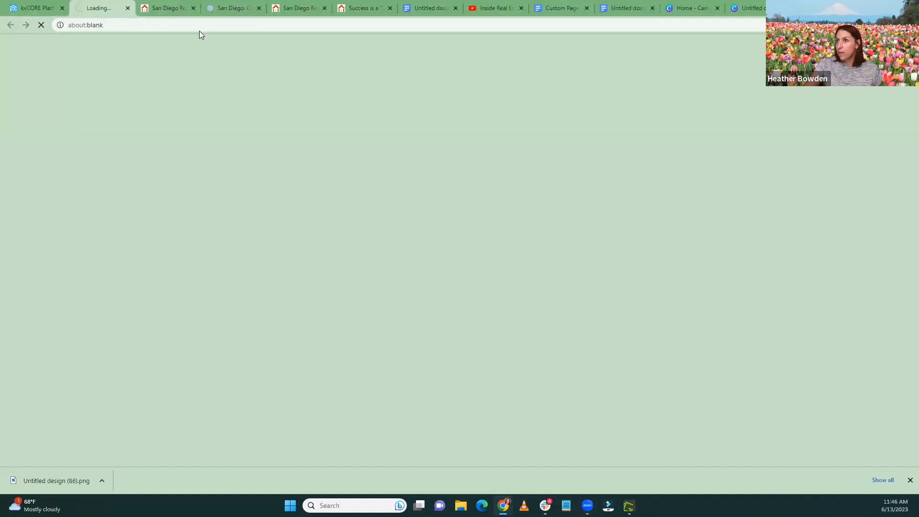
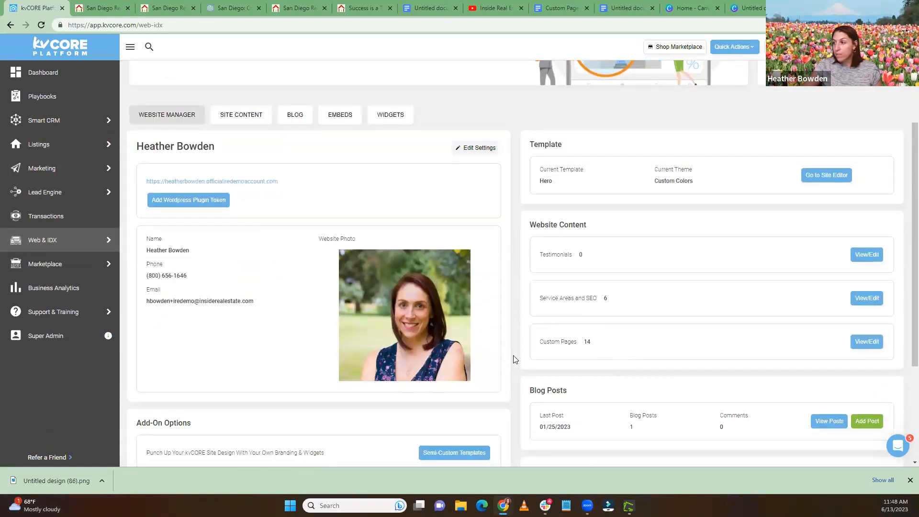
# Open the website's custom pages and start a new custom page
pyautogui.click(866, 343)
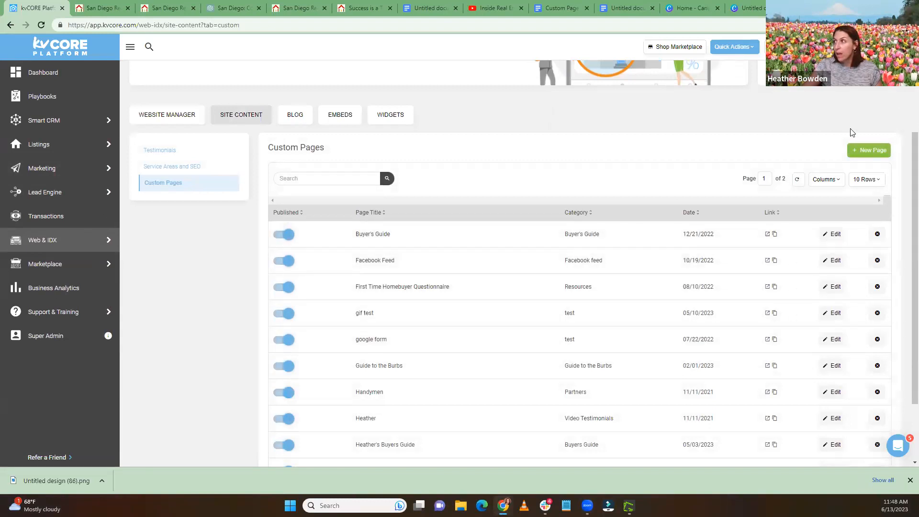
pyautogui.click(862, 152)
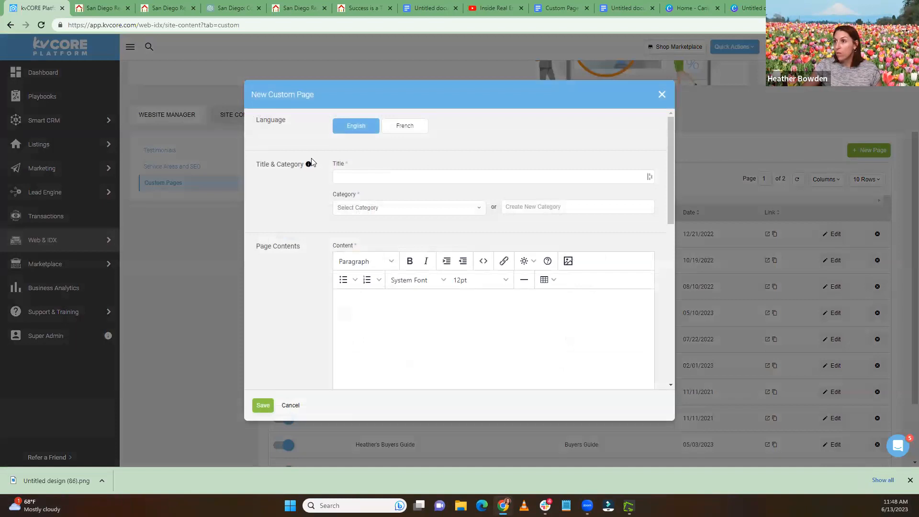
pyautogui.click(662, 94)
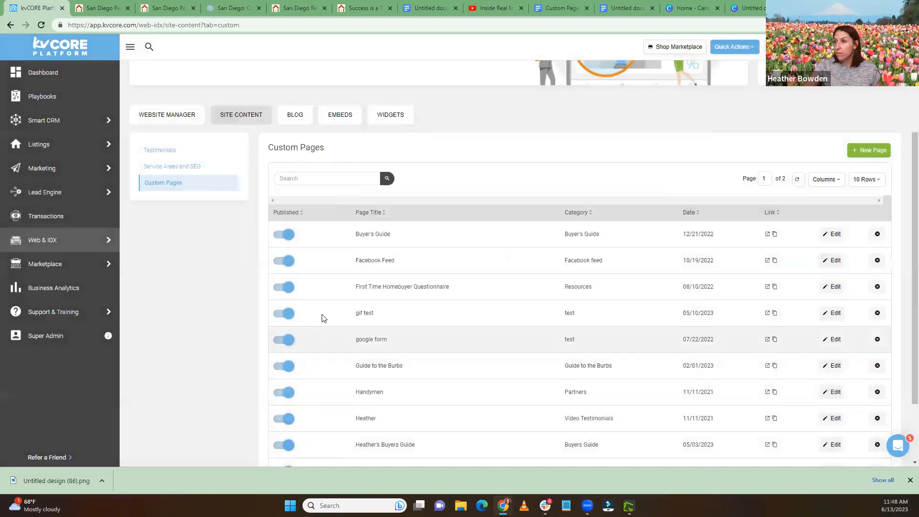
pyautogui.scroll(3, 301, 308)
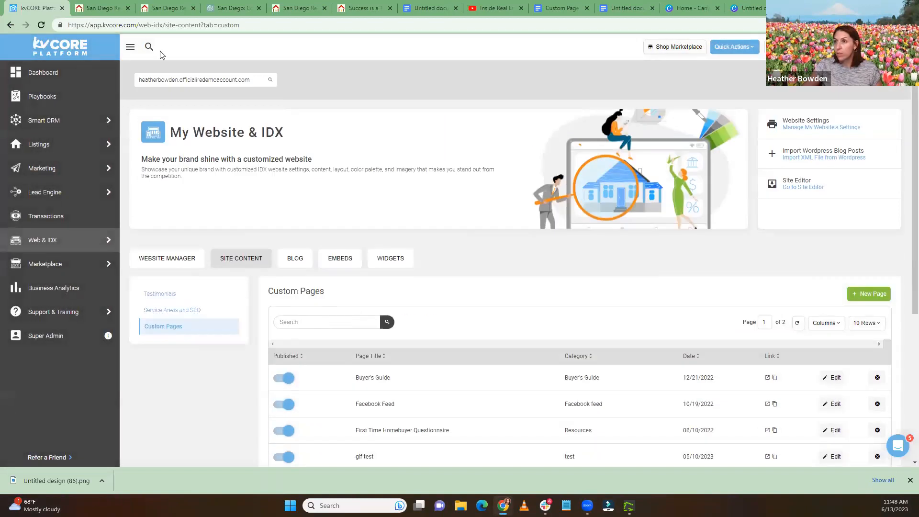
pyautogui.click(864, 293)
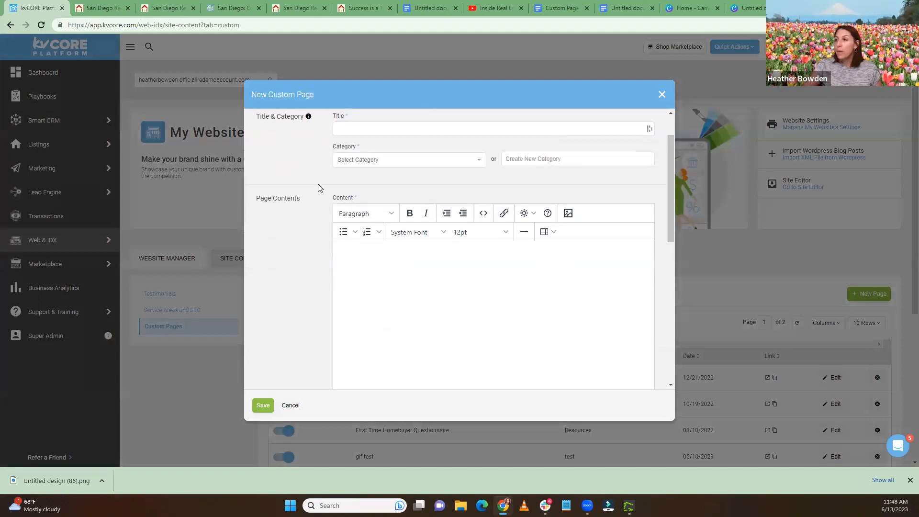
# Title the custom page "San Diego", correcting its spelling, and create a new category named "Communities" for it
pyautogui.click(364, 179)
pyautogui.write('San Diego')
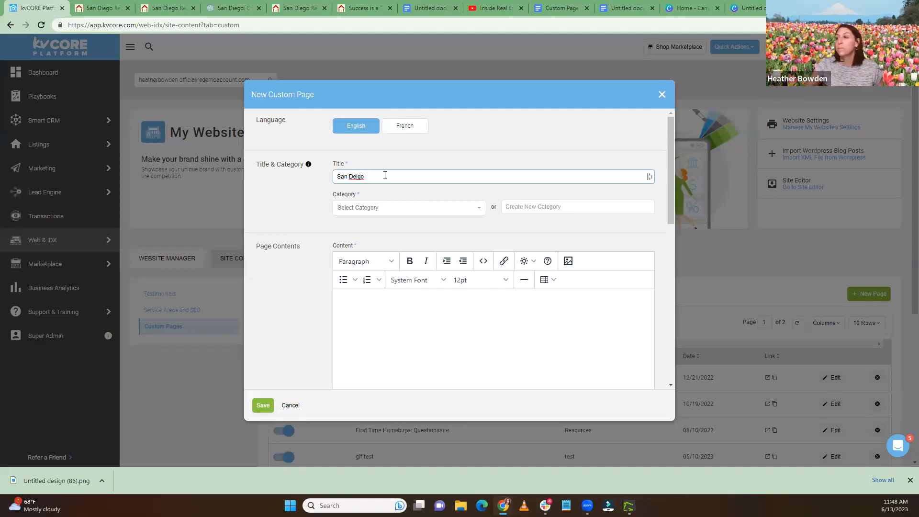
pyautogui.rightClick(358, 178)
pyautogui.click(380, 187)
pyautogui.click(523, 207)
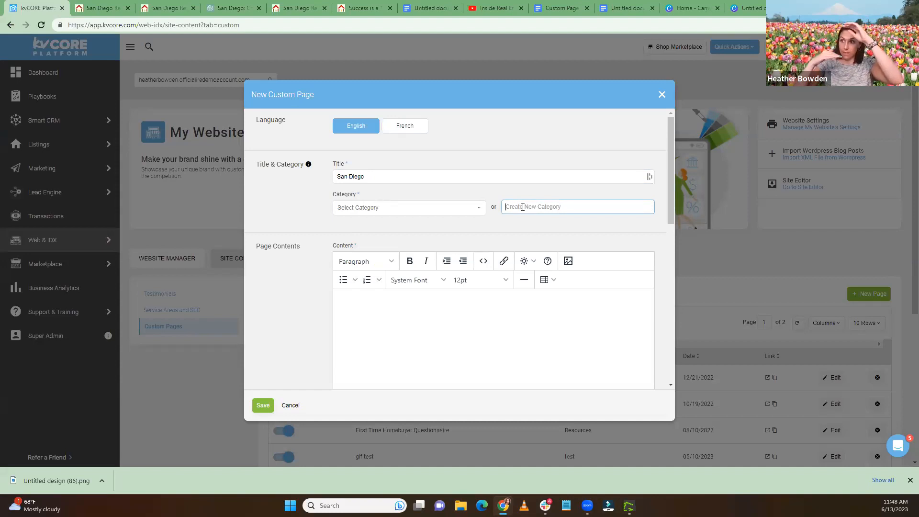
pyautogui.write('Communities')
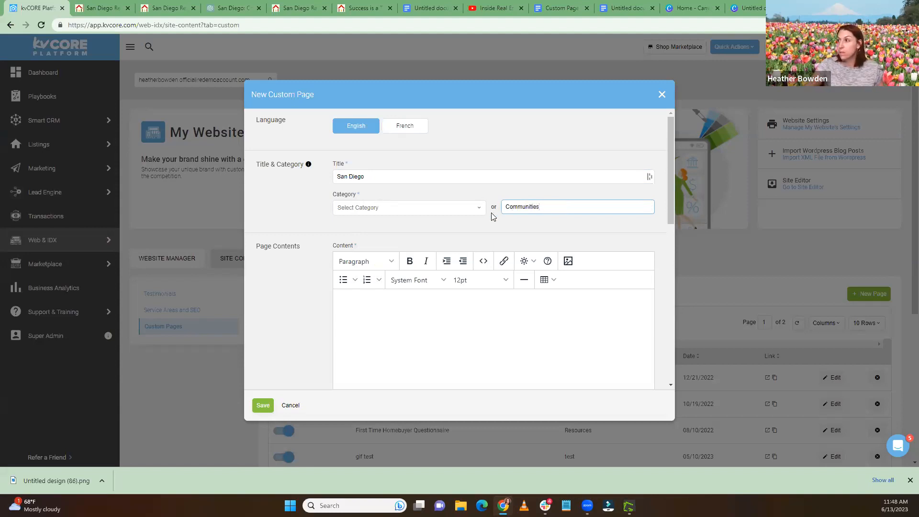
pyautogui.click(495, 233)
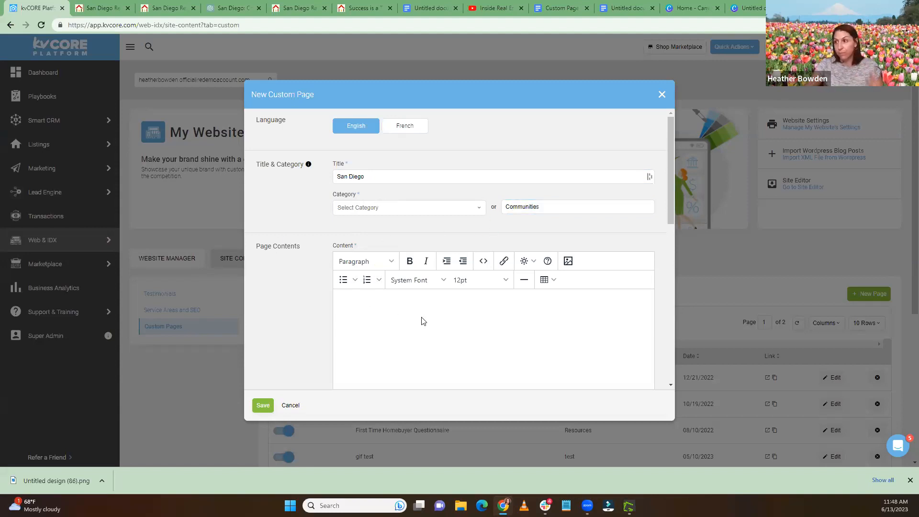
pyautogui.scroll(-5, 335, 314)
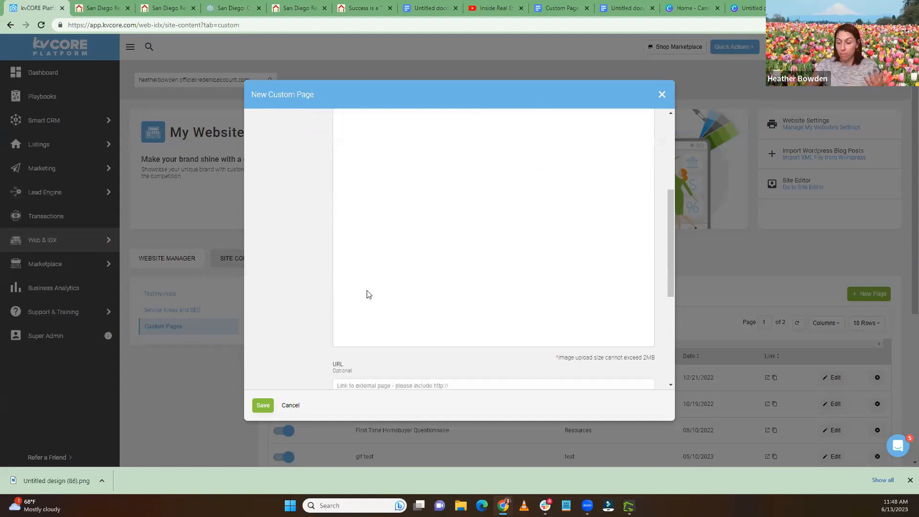
pyautogui.scroll(6, 369, 294)
pyautogui.scroll(-2, 368, 296)
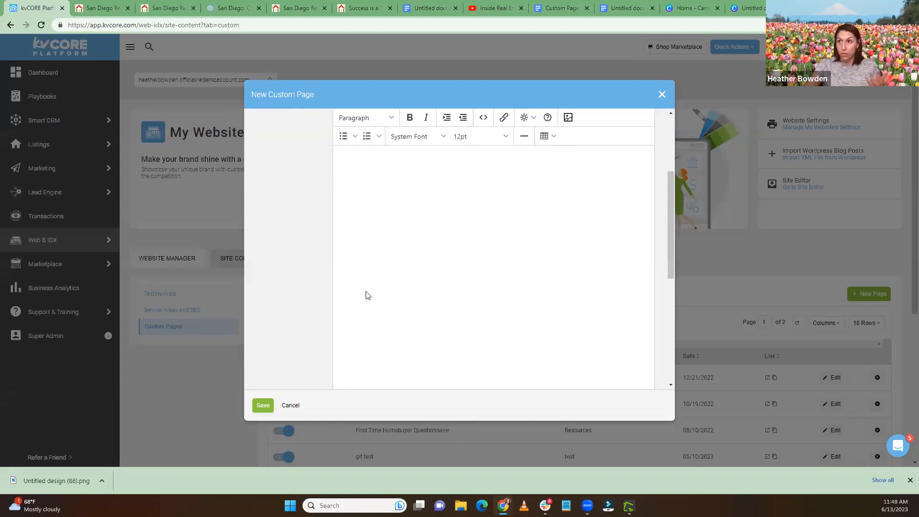
# Copy the web address of the San Diego area page and return to the new custom page form
pyautogui.click(100, 8)
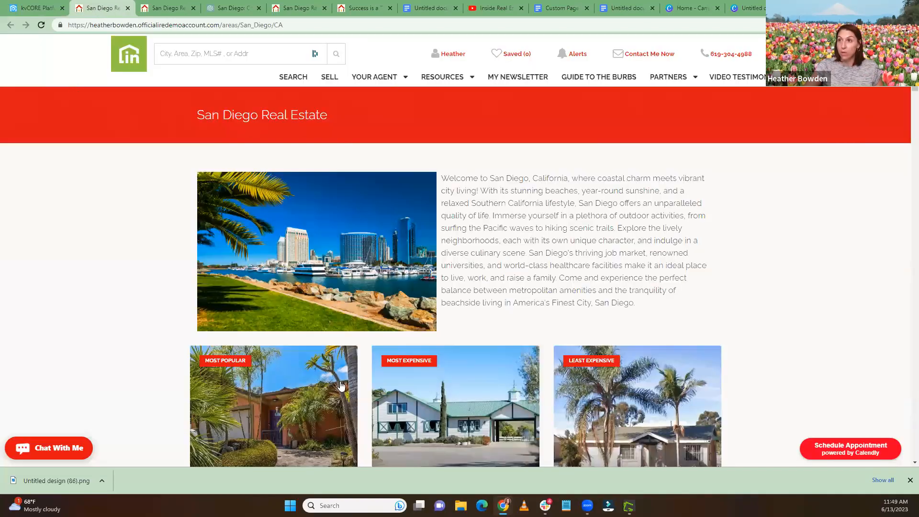
pyautogui.moveTo(297, 25); pyautogui.dragTo(39, 35)
pyautogui.hotkey('ctrl', 'c')
pyautogui.click(37, 7)
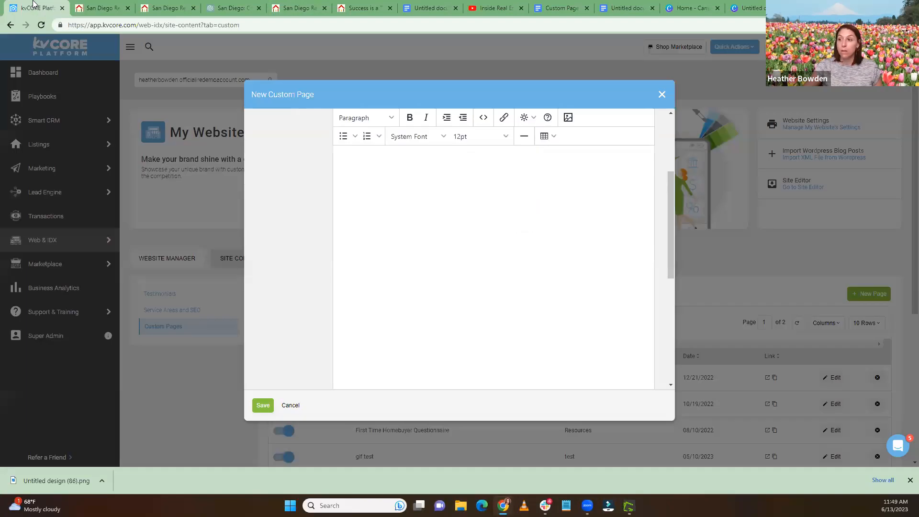
# Enter the copied San Diego area page address as the custom page's external URL and save the page
pyautogui.scroll(-5, 451, 250)
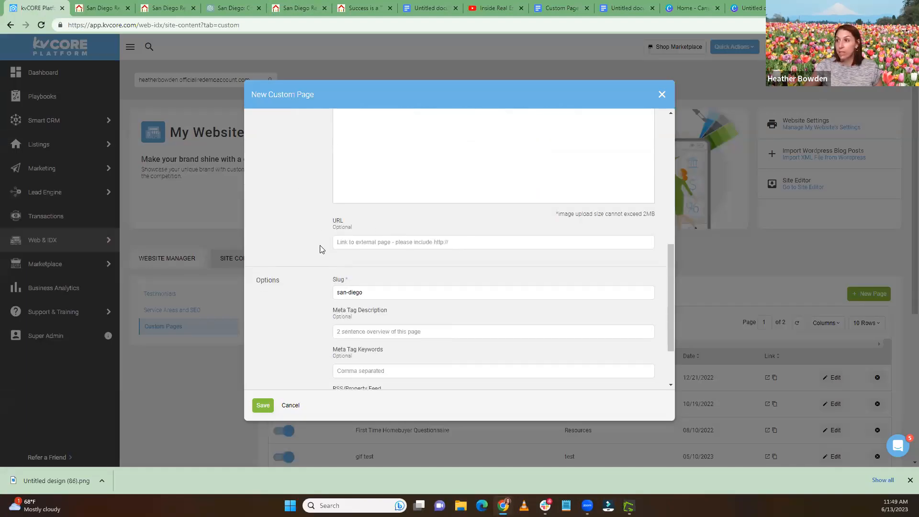
pyautogui.click(344, 245)
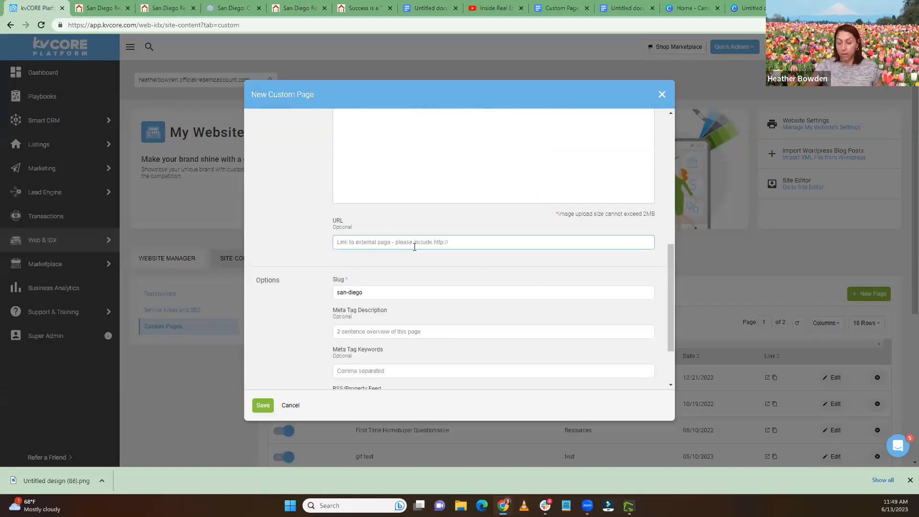
pyautogui.hotkey('ctrl', 'v')
pyautogui.click(361, 264)
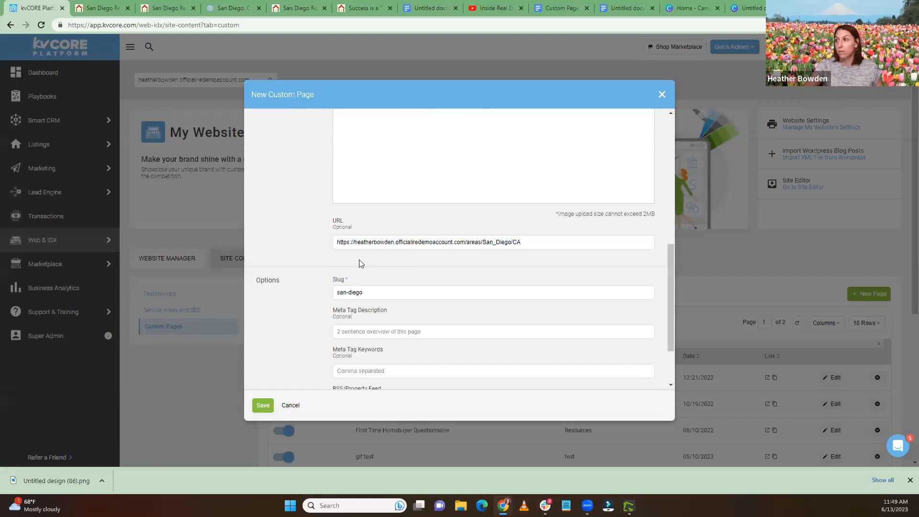
pyautogui.click(263, 406)
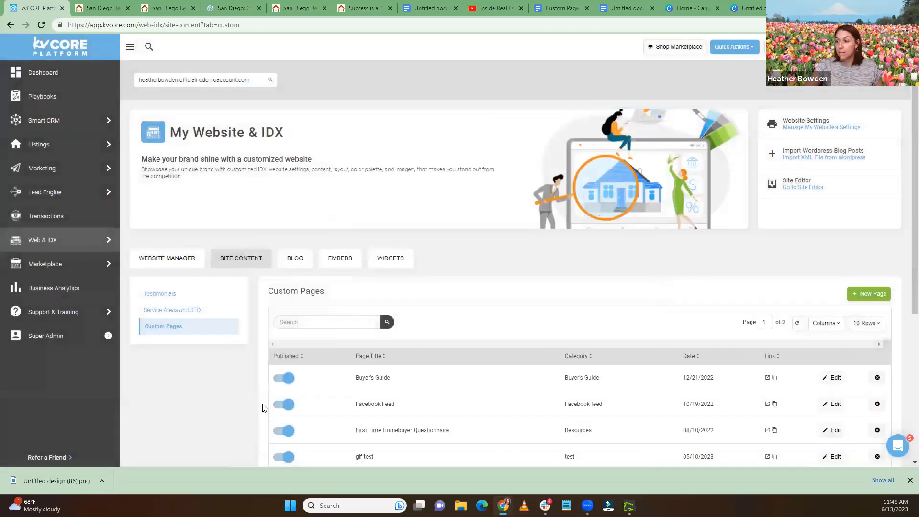
# Check the San Diego entry and its Communities category on the second page of the custom pages list
pyautogui.scroll(-5, 550, 408)
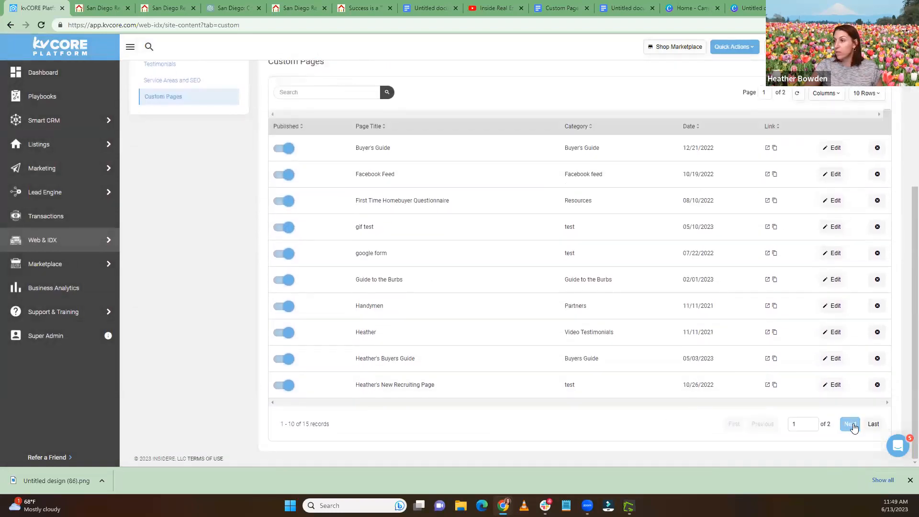
pyautogui.click(854, 426)
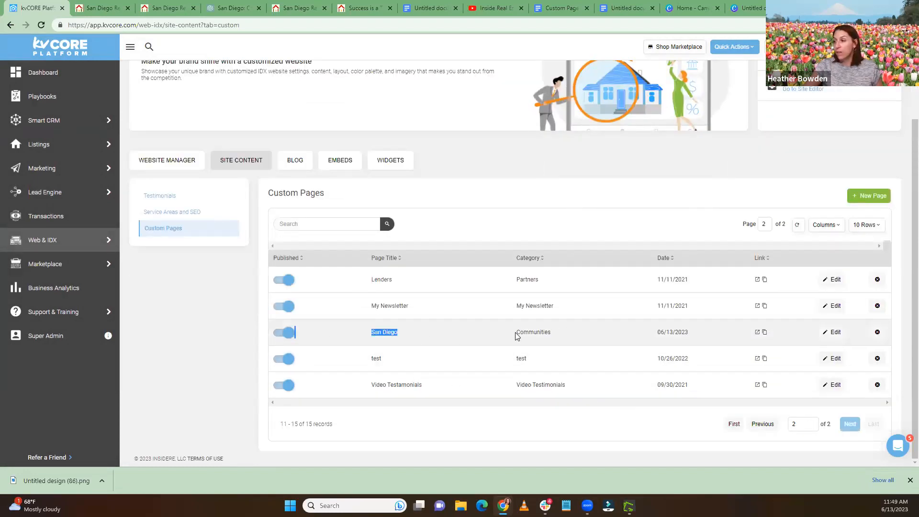
pyautogui.moveTo(517, 337); pyautogui.dragTo(554, 337)
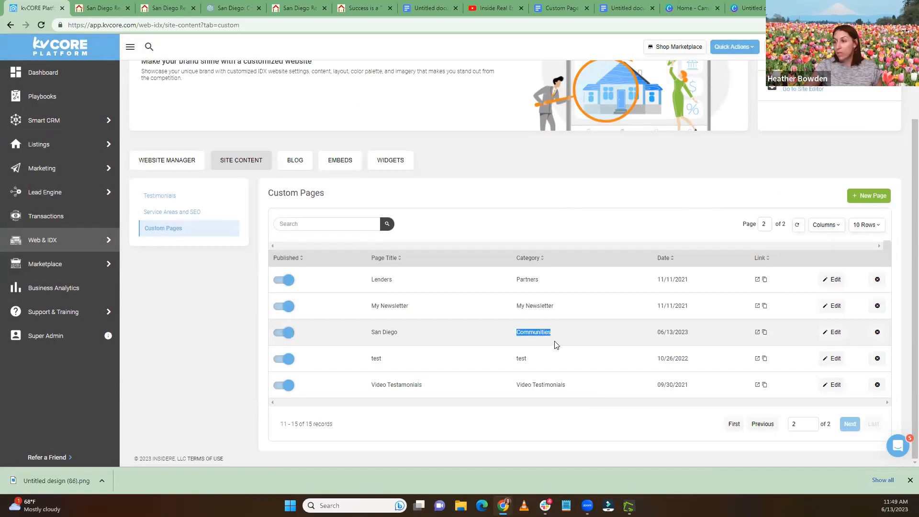
# Add the city of San Carlos, CA to the website's service areas
pyautogui.click(165, 213)
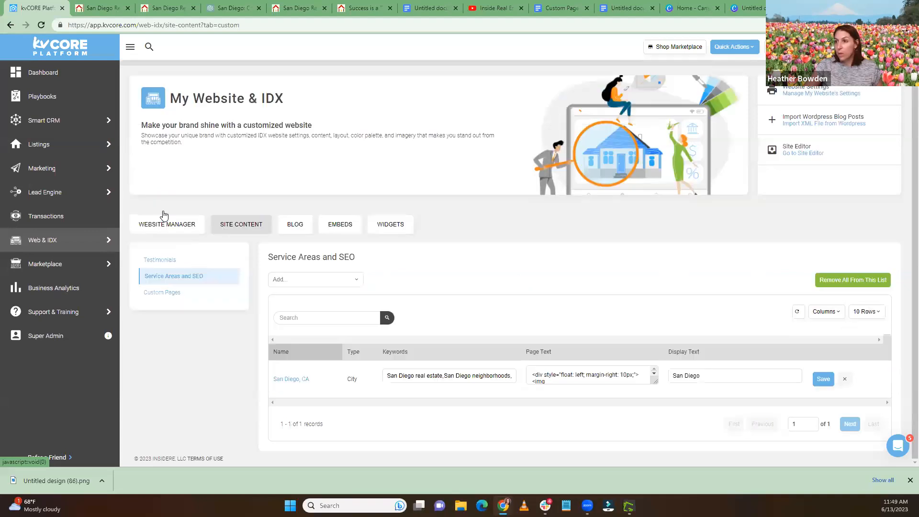
pyautogui.click(291, 318)
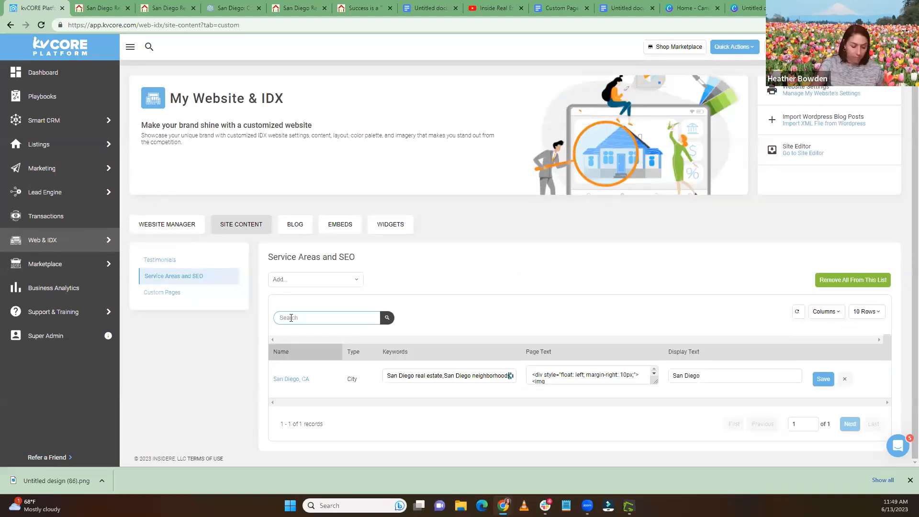
pyautogui.click(337, 282)
pyautogui.write('san ca')
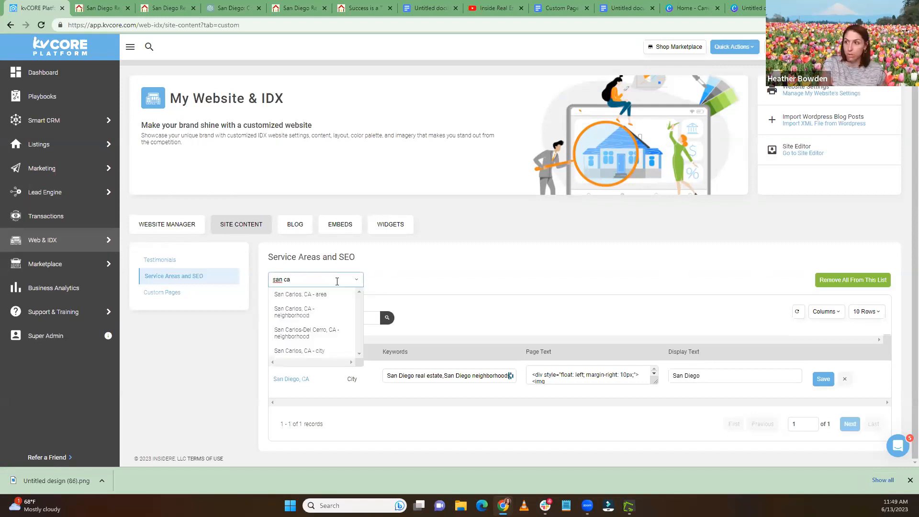
pyautogui.click(315, 353)
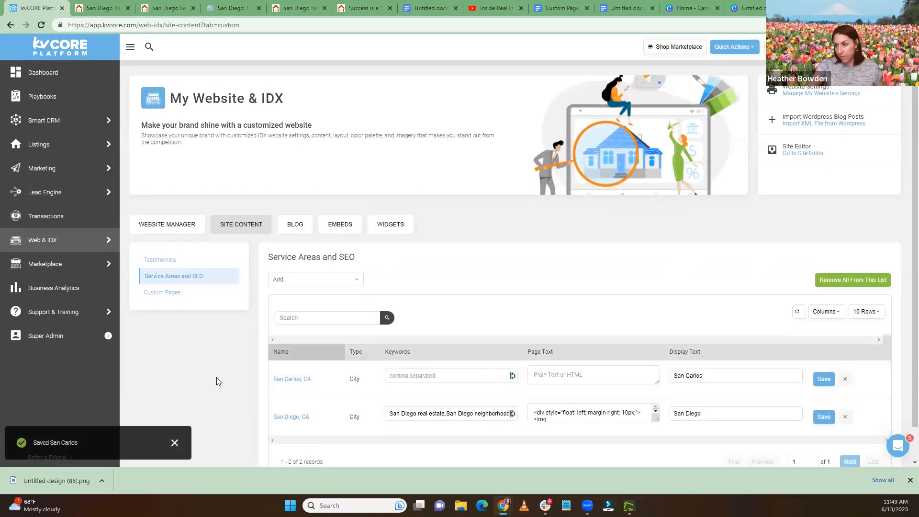
# Open the San Carlos area page, copy its web address and return to kvCORE
pyautogui.click(287, 379)
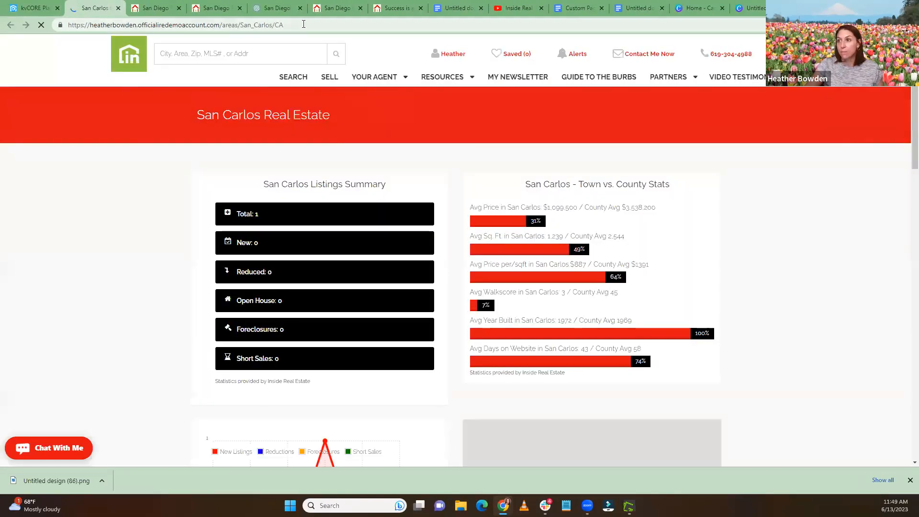
pyautogui.click(306, 25)
pyautogui.hotkey('ctrl', 'c')
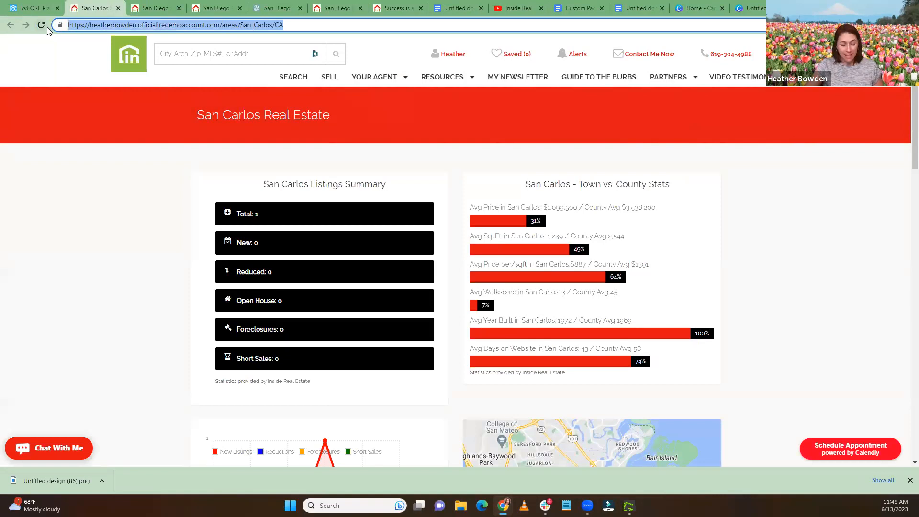
pyautogui.click(25, 9)
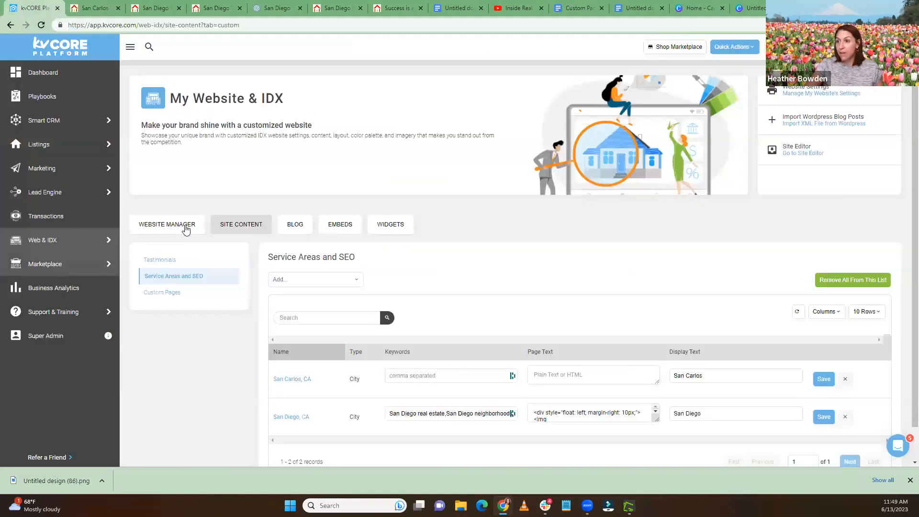
# Start a new custom page in the existing Communities category and title it "San Carlos"
pyautogui.click(180, 294)
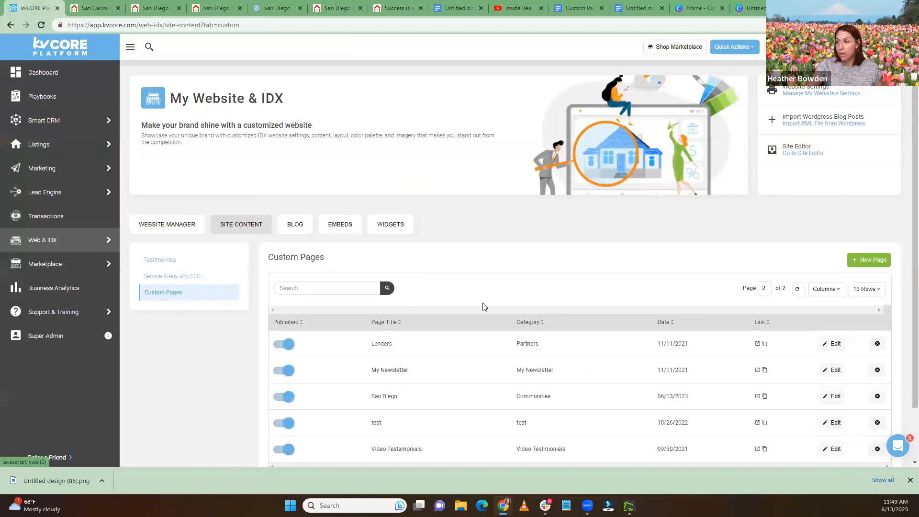
pyautogui.scroll(-1, 483, 306)
pyautogui.click(863, 197)
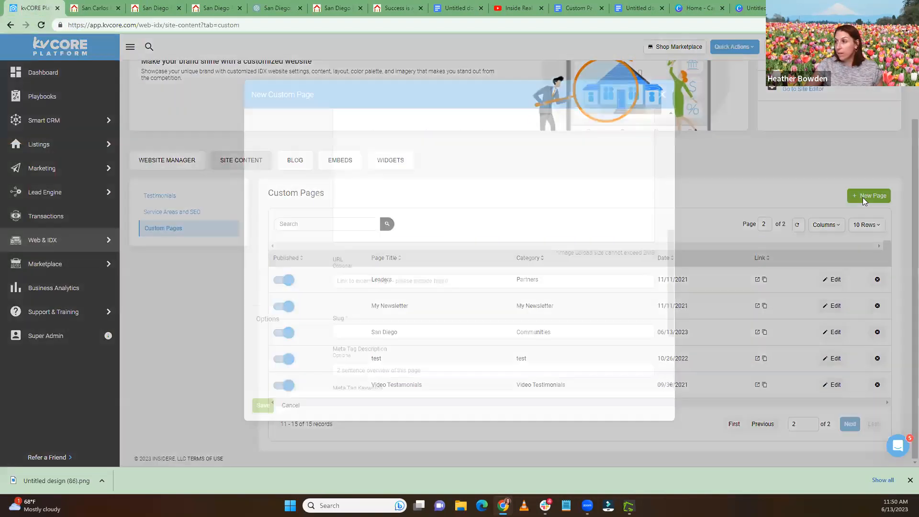
pyautogui.scroll(5, 481, 278)
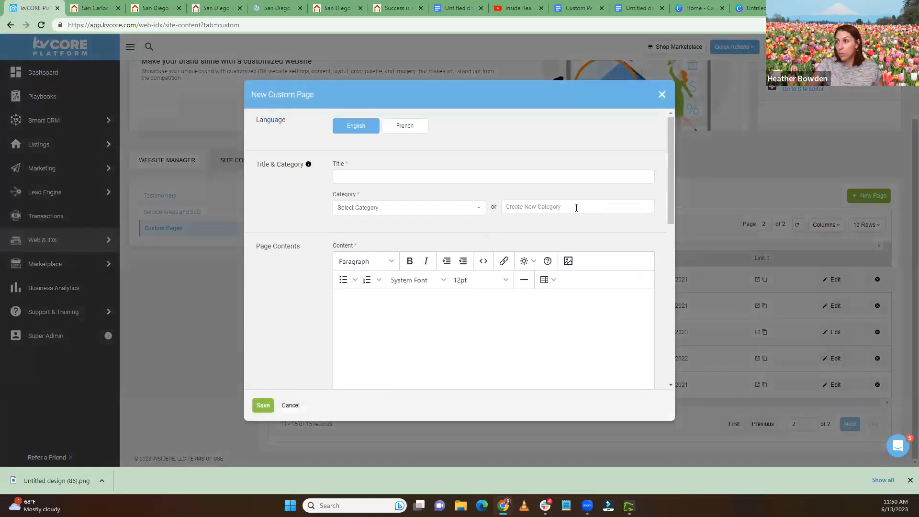
pyautogui.click(365, 209)
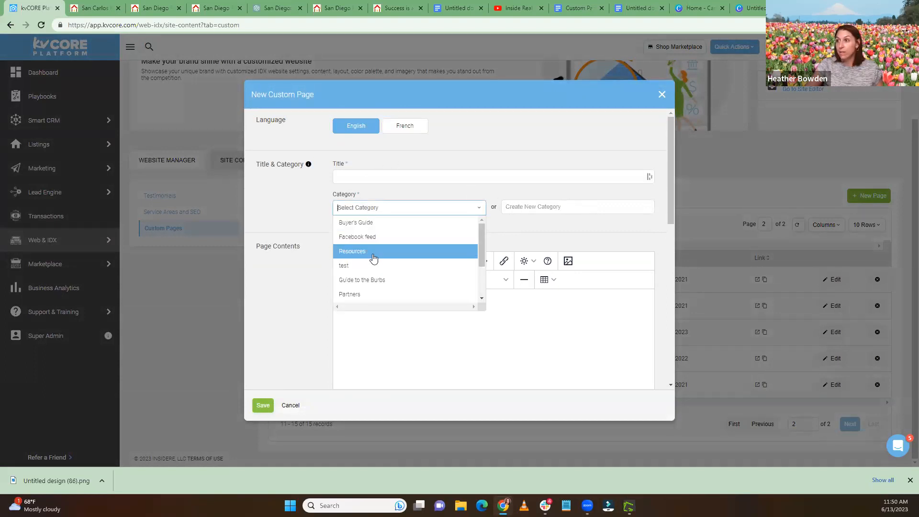
pyautogui.scroll(-2, 369, 249)
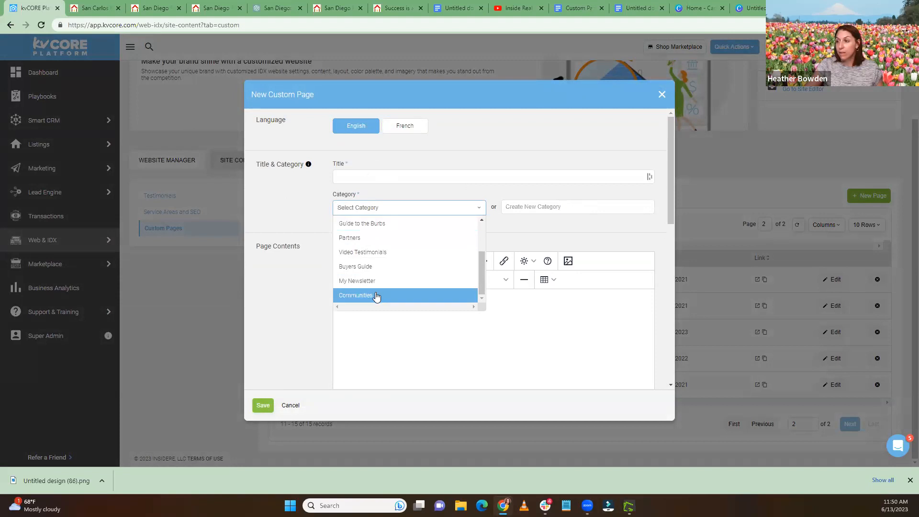
pyautogui.click(378, 296)
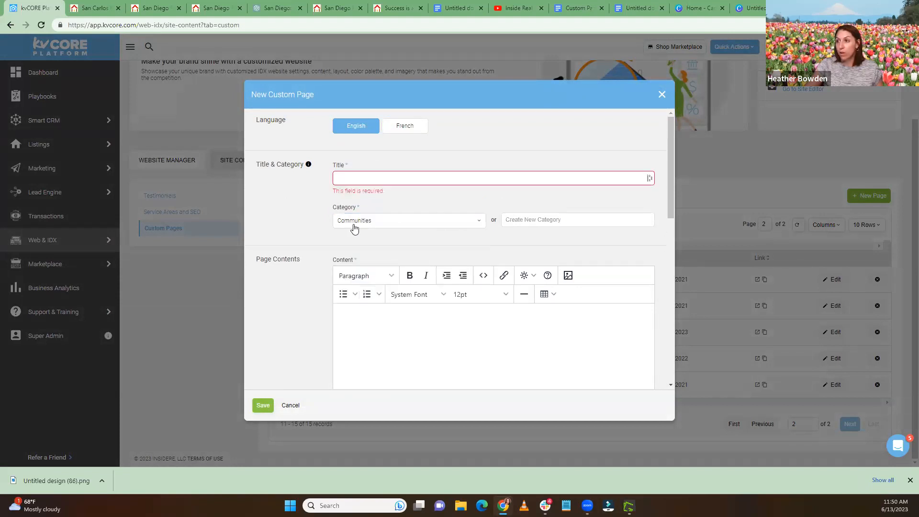
pyautogui.click(363, 178)
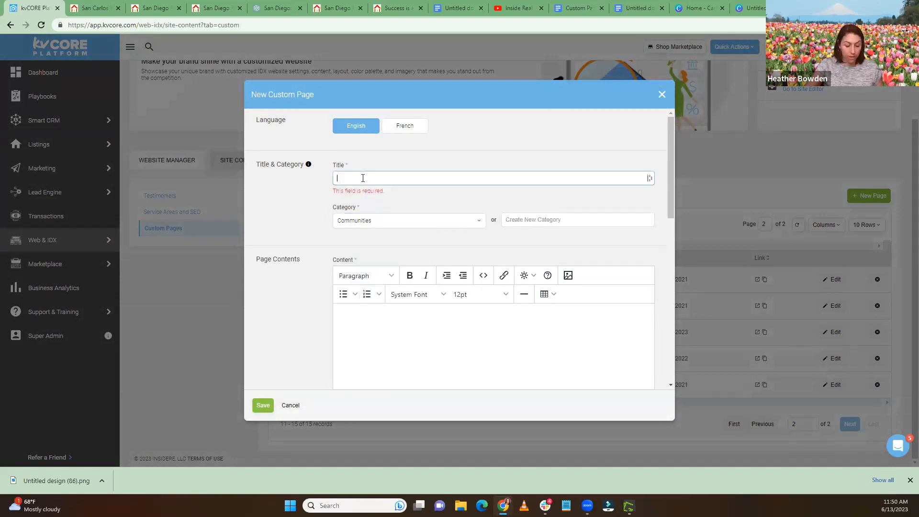
pyautogui.write('San Carlos')
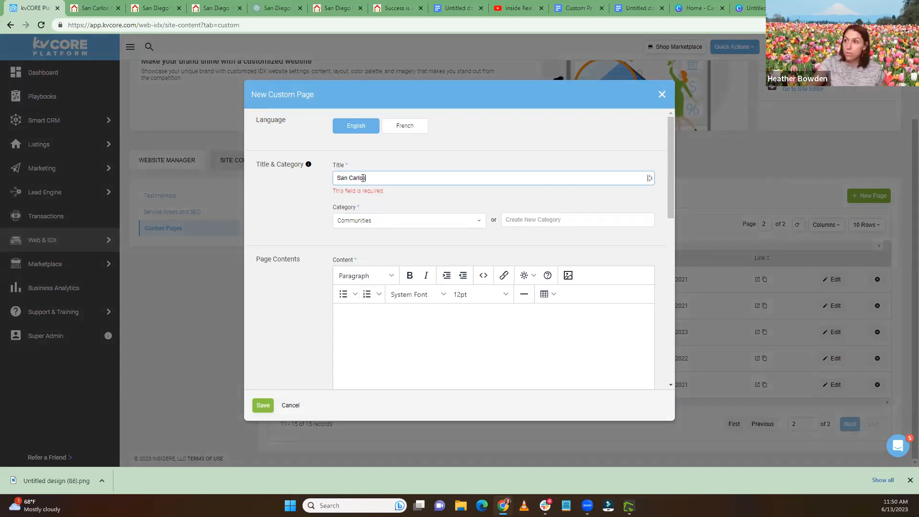
pyautogui.click(305, 211)
# Enter the copied San Carlos area page address as the custom page's external URL and save the page
pyautogui.scroll(-5, 307, 213)
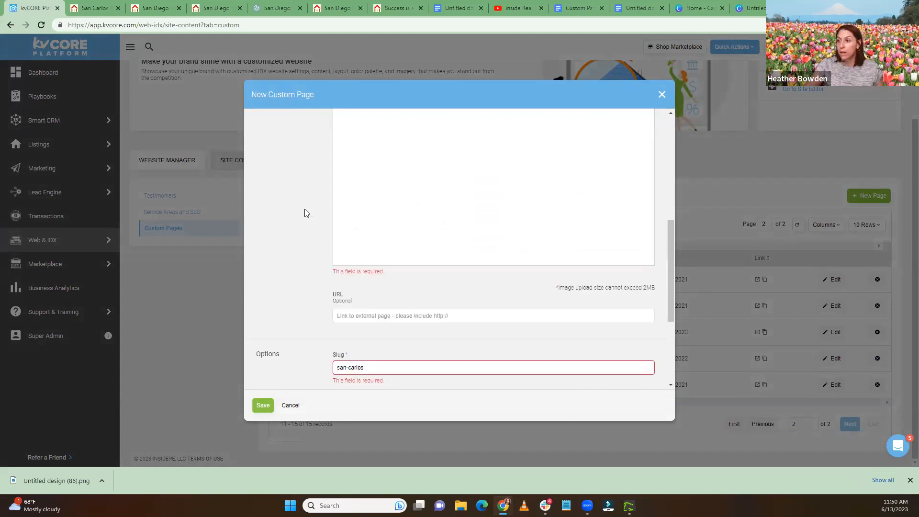
pyautogui.click(354, 316)
pyautogui.hotkey('ctrl', 'v')
pyautogui.click(281, 312)
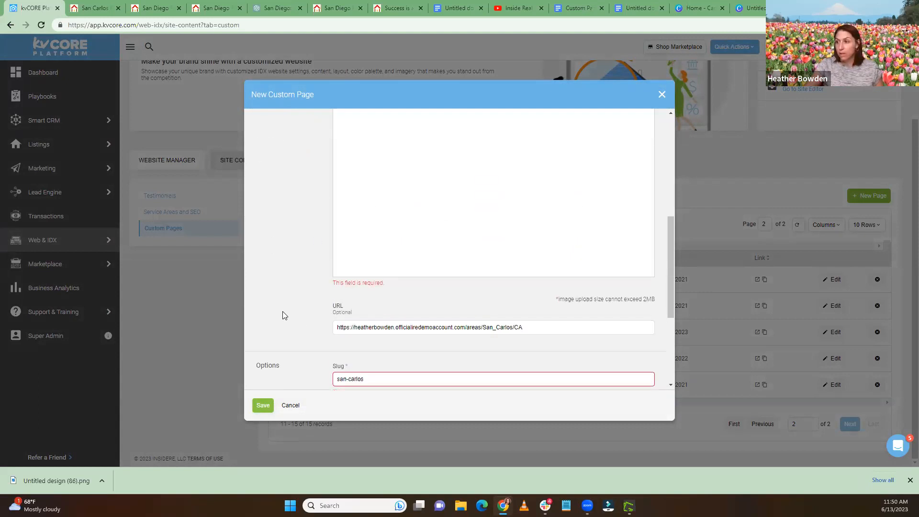
pyautogui.scroll(5, 283, 315)
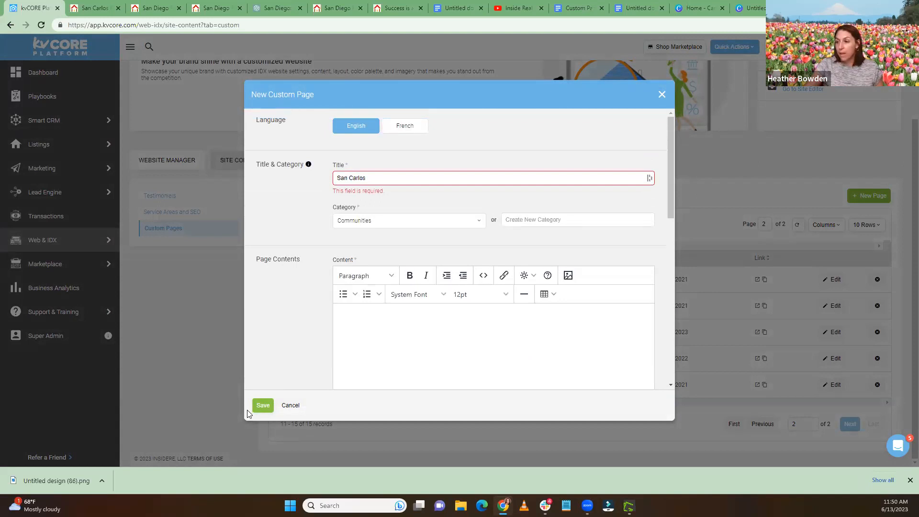
pyautogui.click(267, 407)
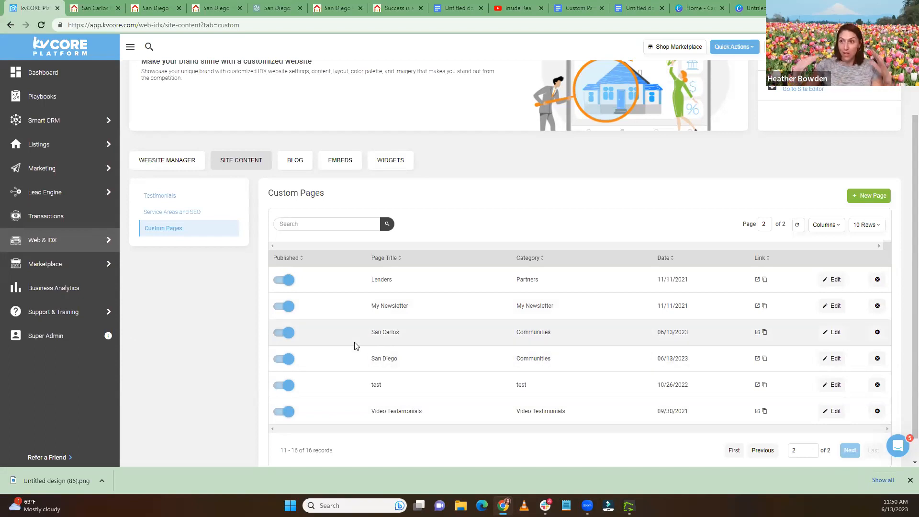
# Open the Custom Navigation section of the website's settings from the website manager
pyautogui.moveTo(85, 241)
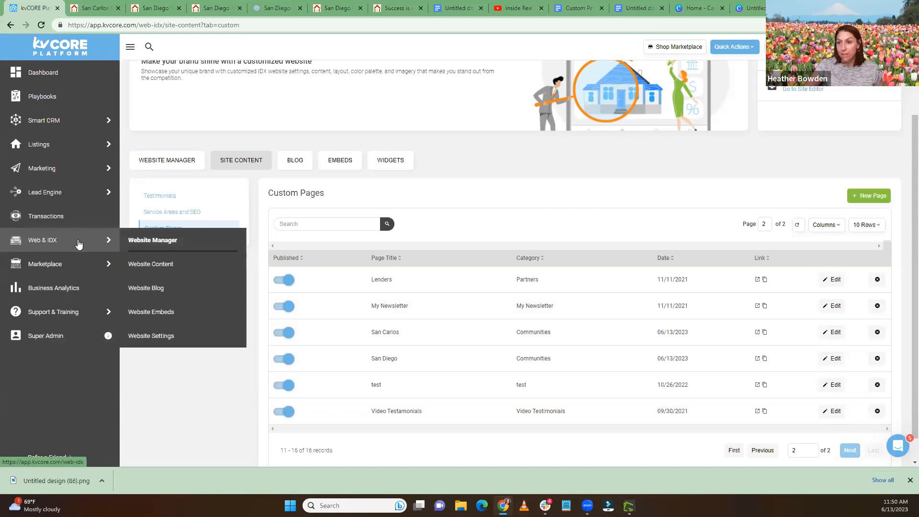
pyautogui.click(167, 241)
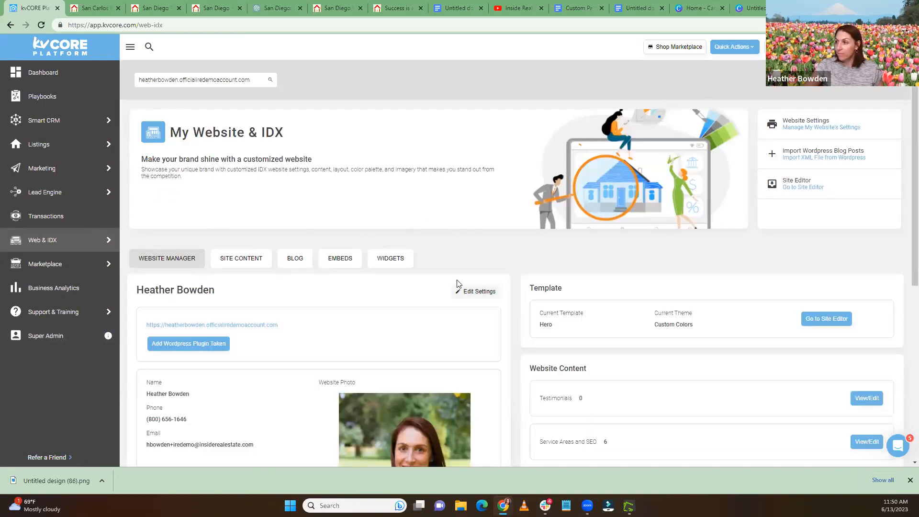
pyautogui.click(479, 292)
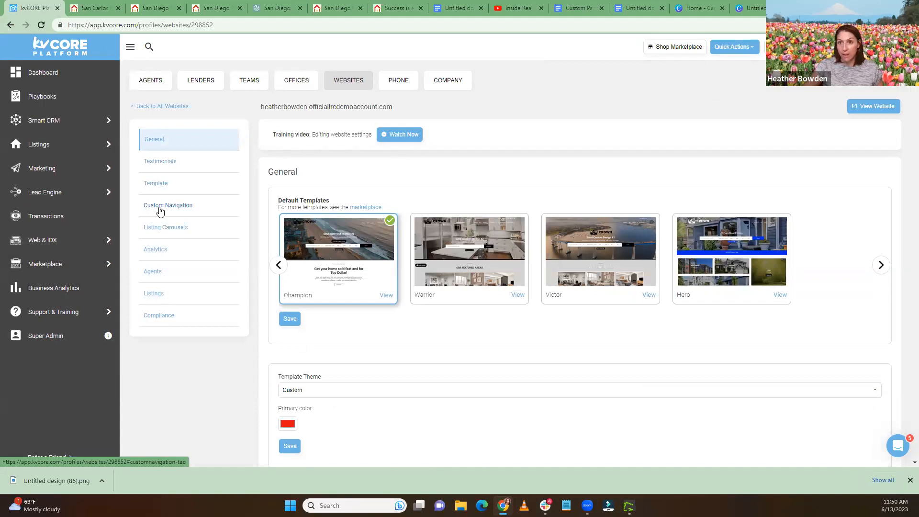
pyautogui.click(160, 212)
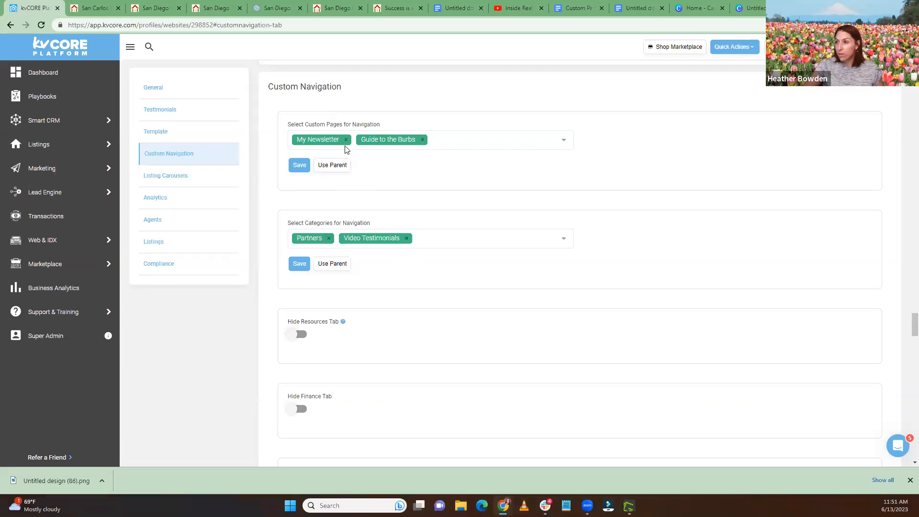
# Remove Guide to the Burbs from the navigation's custom pages, and Video Testimonials and Partners from its categories
pyautogui.click(423, 140)
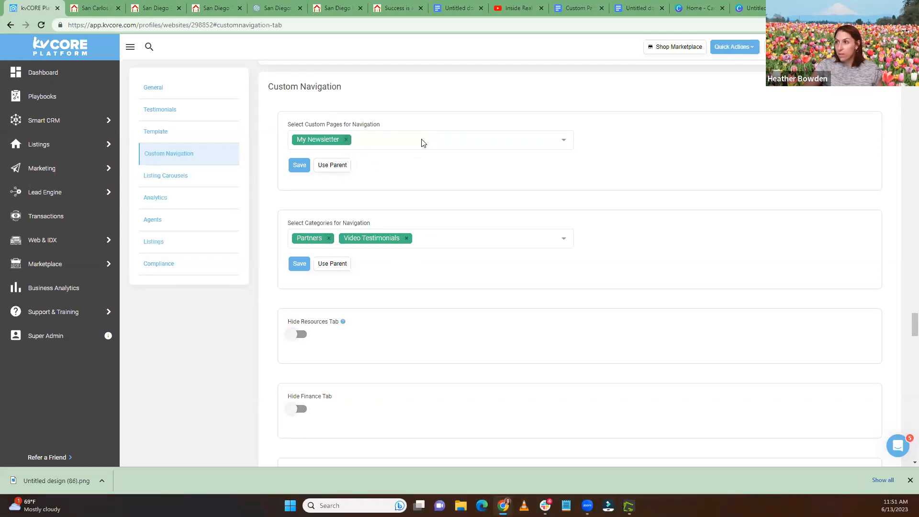
pyautogui.click(406, 238)
pyautogui.click(328, 238)
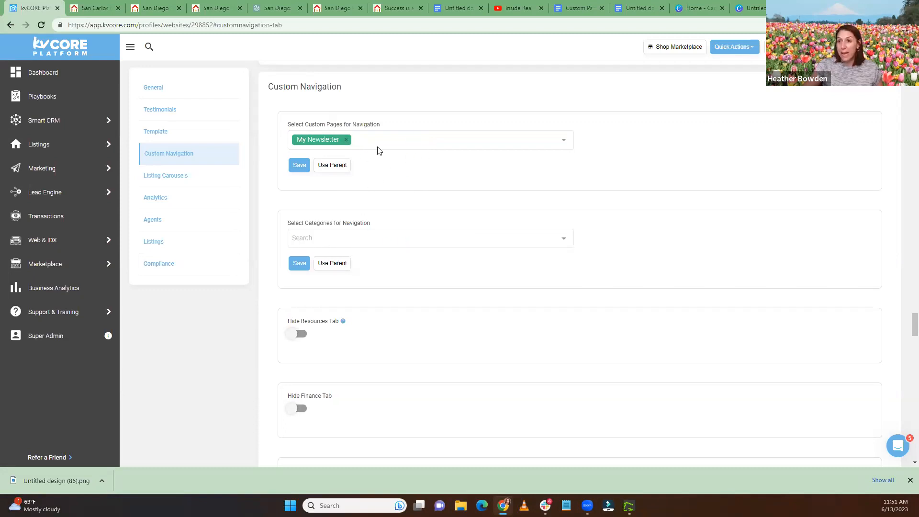
pyautogui.click(400, 146)
pyautogui.scroll(-3, 359, 215)
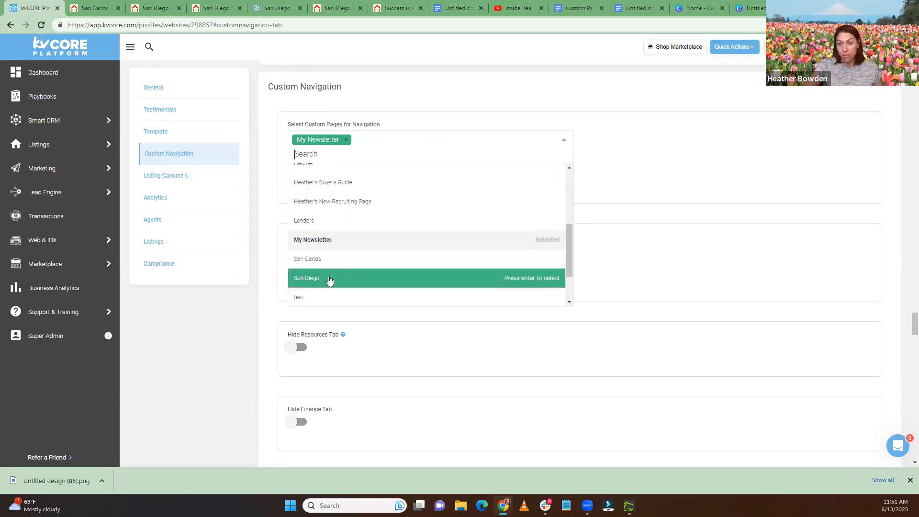
pyautogui.click(458, 117)
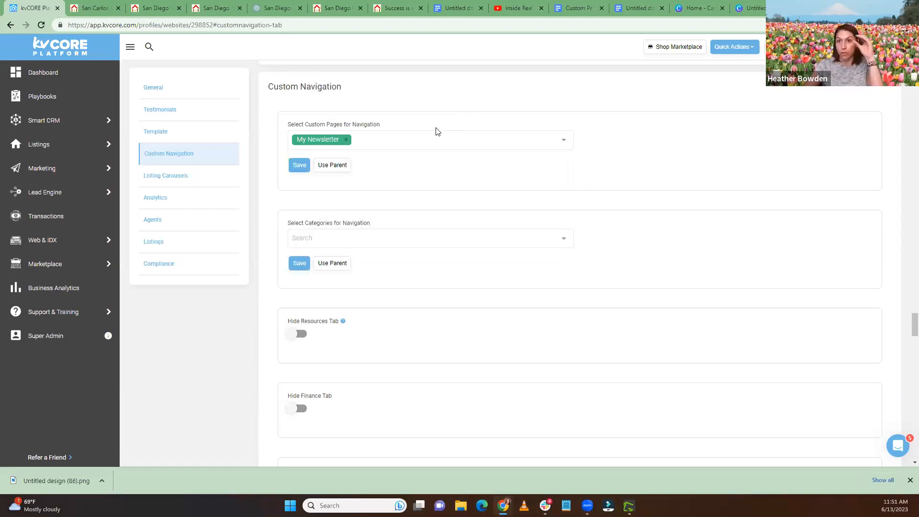
# Add the Communities category to the website's custom navigation and save the category selection
pyautogui.click(383, 241)
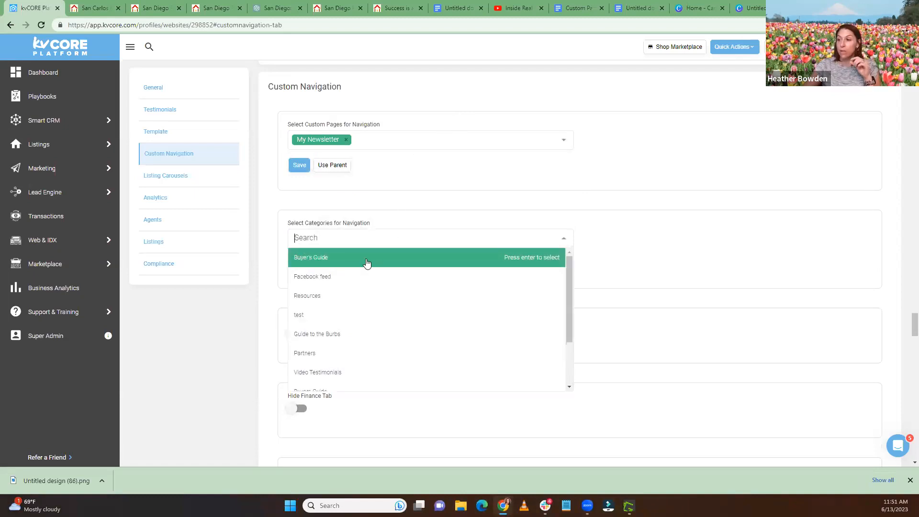
pyautogui.scroll(-1, 368, 311)
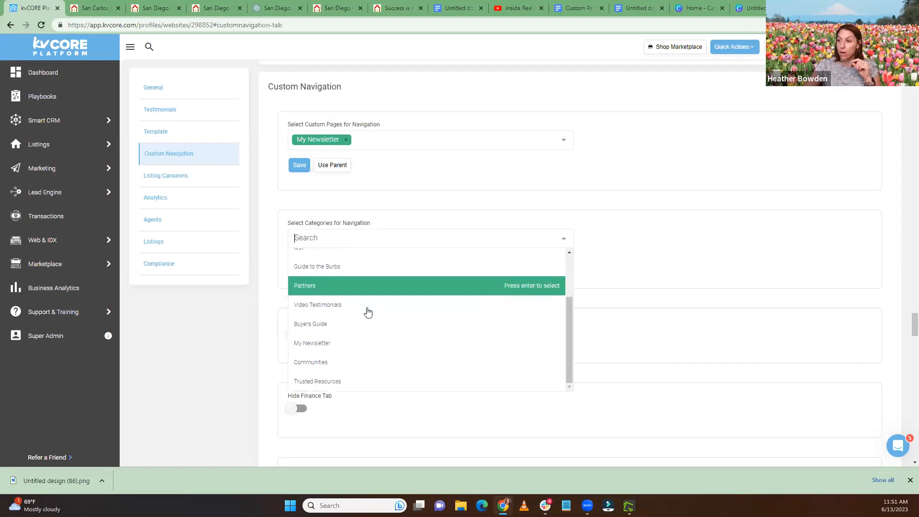
pyautogui.click(323, 364)
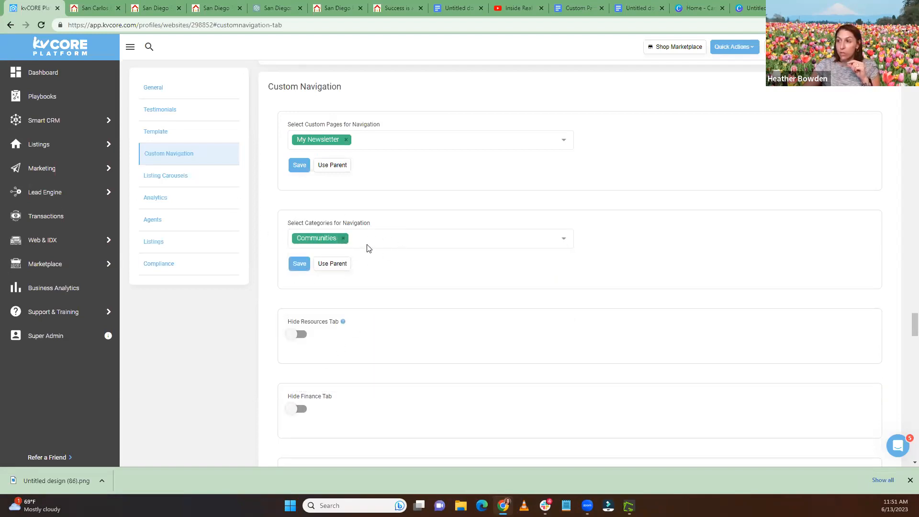
pyautogui.click(303, 266)
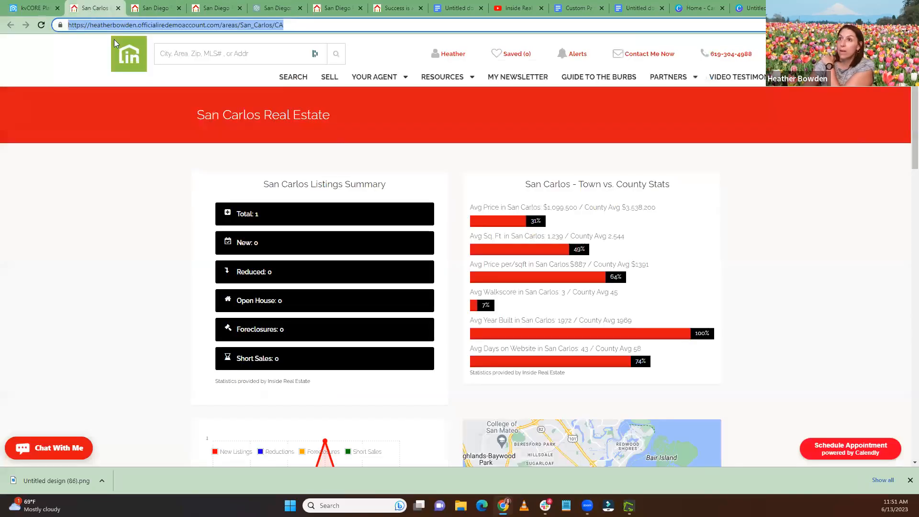
# Return from the San Carlos area page to the website's home page and close the leftover San Diego, YouTube and duplicate document tabs
pyautogui.click(95, 8)
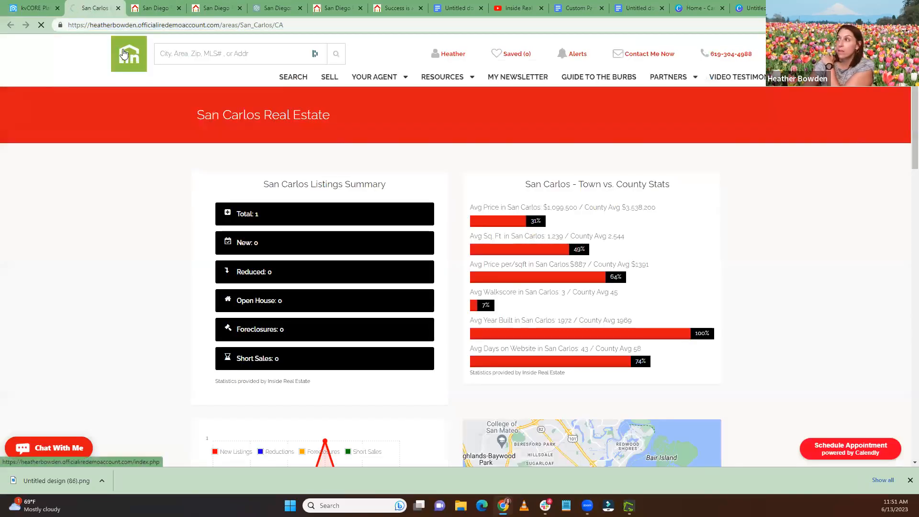
pyautogui.click(123, 53)
pyautogui.click(179, 8)
pyautogui.click(179, 8)
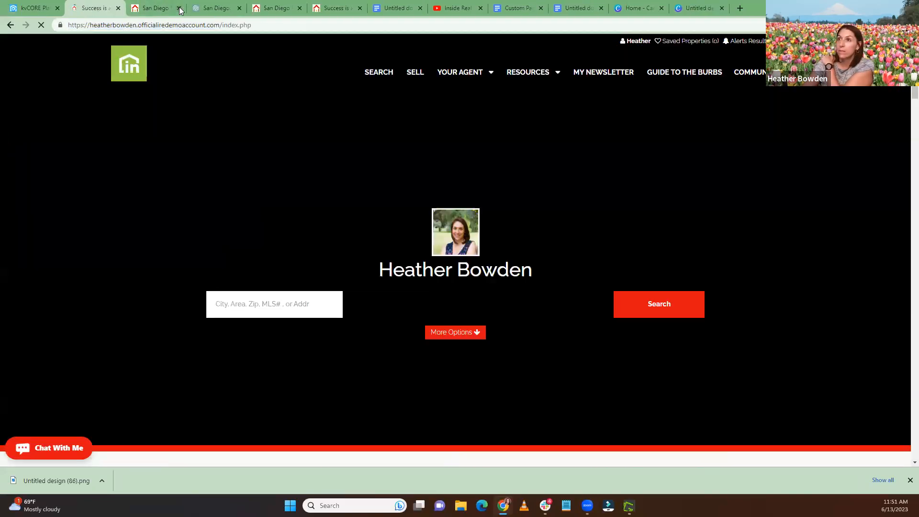
pyautogui.click(180, 8)
pyautogui.click(179, 8)
pyautogui.click(180, 8)
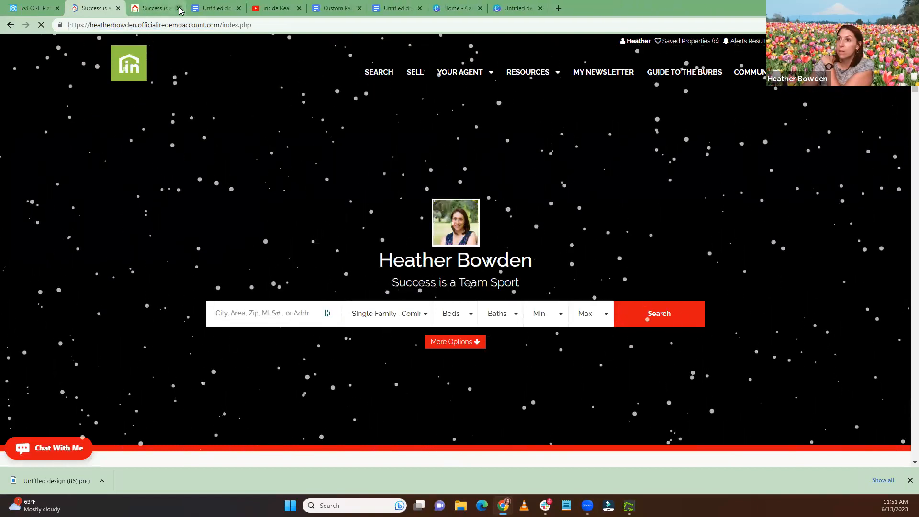
pyautogui.click(179, 8)
pyautogui.click(179, 8)
pyautogui.click(179, 8)
# Open the San Diego page from the website's Communities navigation and review its photo, welcome text, featured listings, market statistics and neighborhood links
pyautogui.moveTo(755, 73)
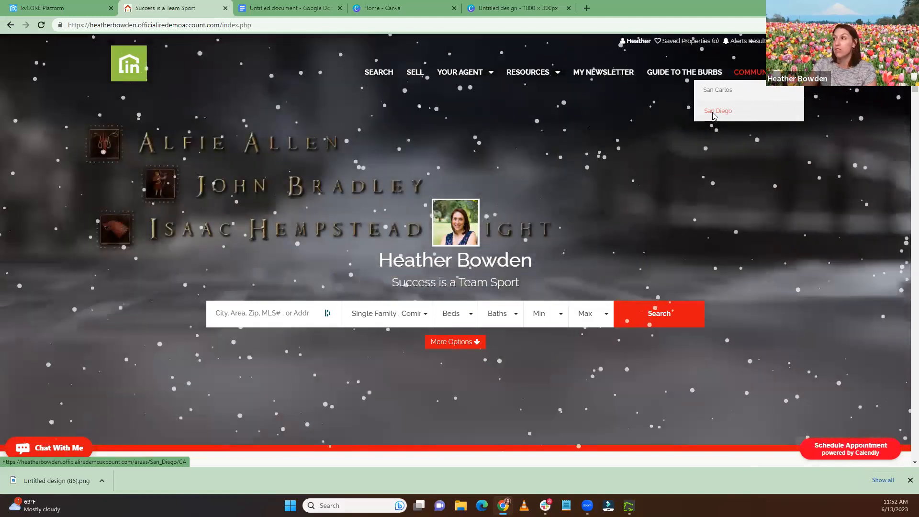
pyautogui.click(713, 114)
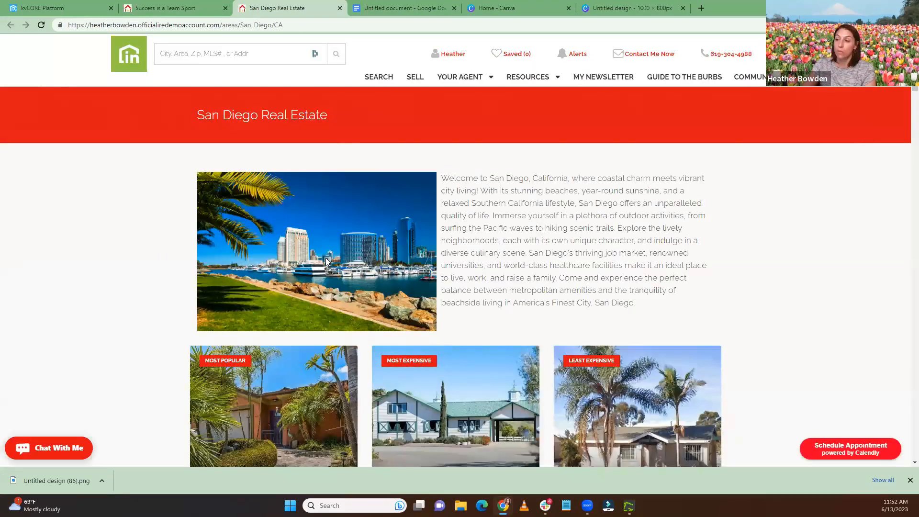
pyautogui.scroll(-3, 262, 266)
pyautogui.scroll(3, 374, 273)
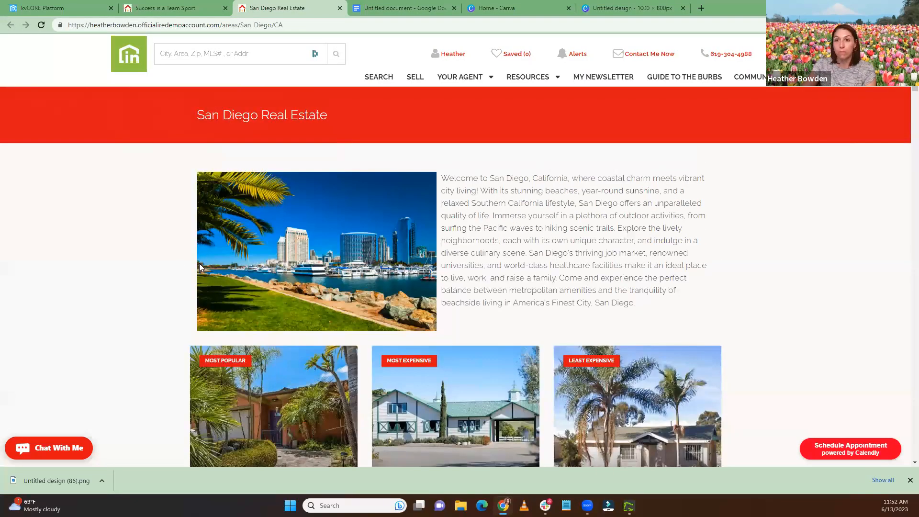
pyautogui.scroll(-7, 139, 266)
pyautogui.scroll(6, 135, 268)
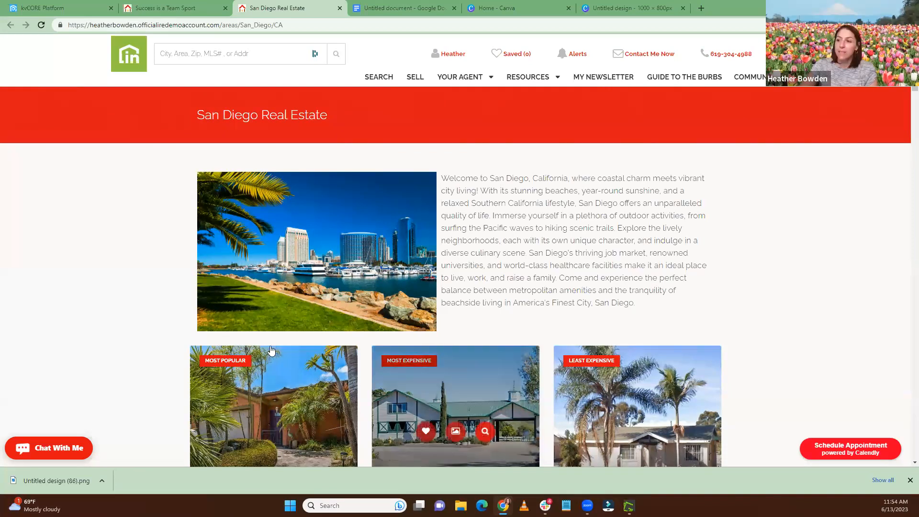
pyautogui.scroll(-2, 173, 304)
pyautogui.scroll(2, 173, 307)
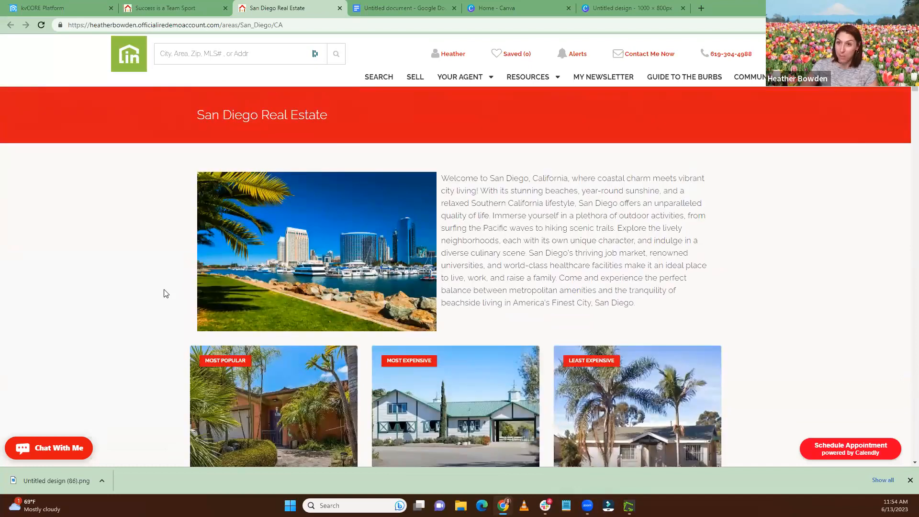
pyautogui.scroll(-1, 164, 294)
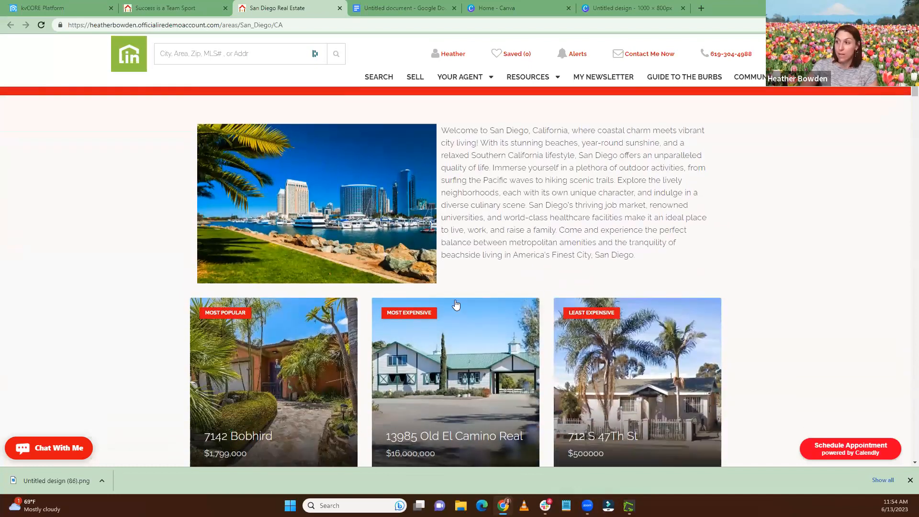
pyautogui.scroll(-15, 450, 339)
pyautogui.scroll(-6, 448, 345)
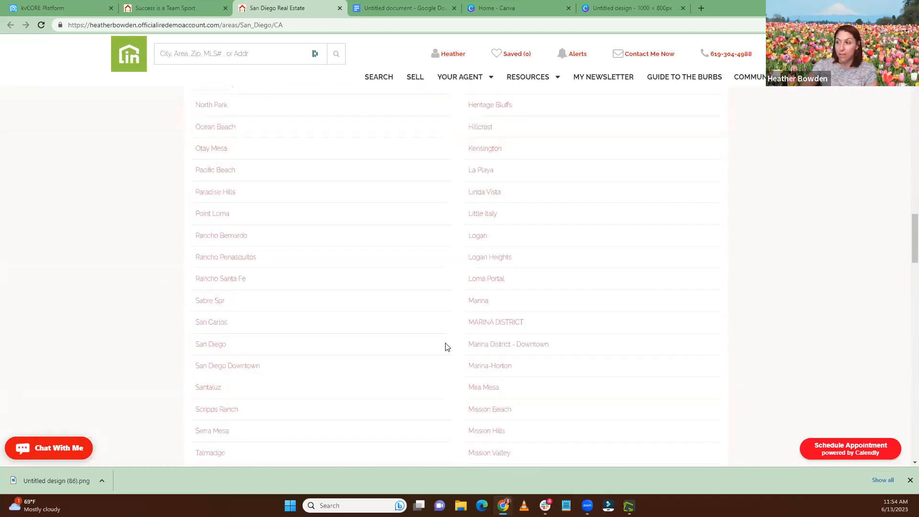
pyautogui.scroll(5, 446, 352)
pyautogui.scroll(15, 445, 356)
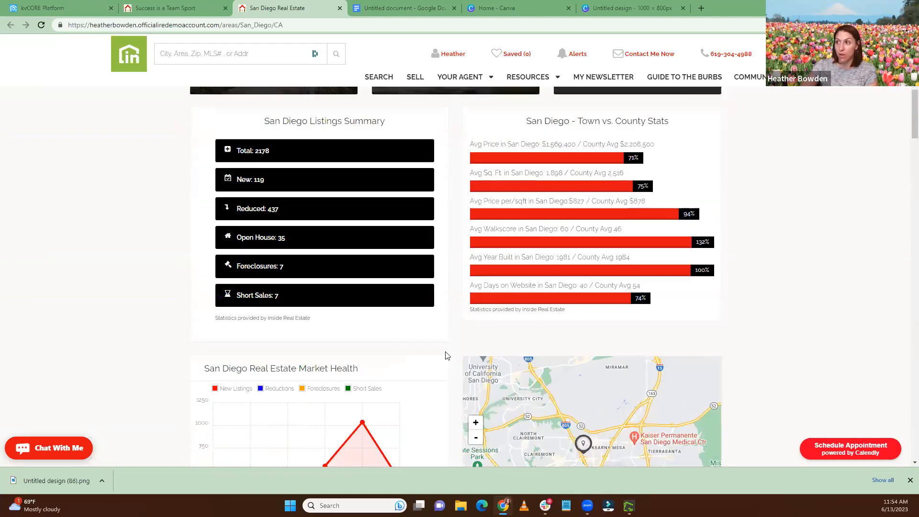
pyautogui.scroll(3, 335, 230)
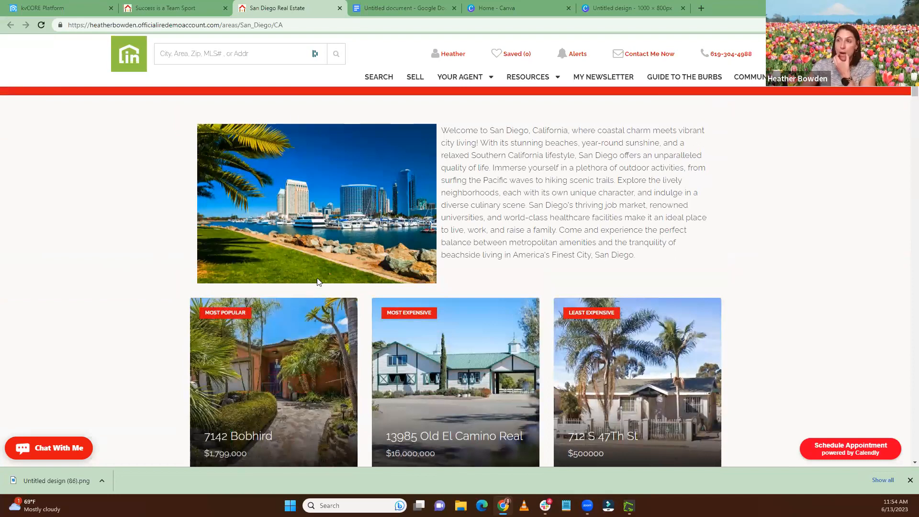
# Switch back to kvCORE, open the website's Service Areas and SEO content, and begin editing the San Carlos page text
pyautogui.click(65, 5)
pyautogui.moveTo(86, 231)
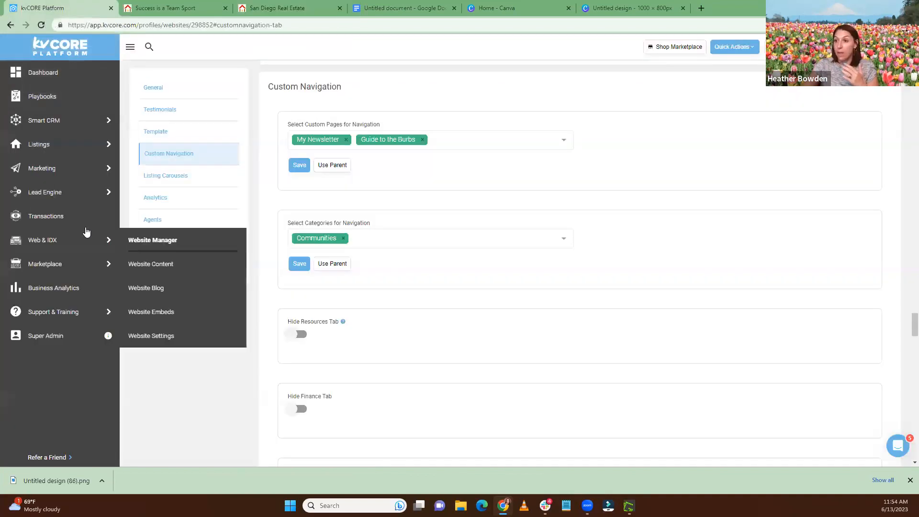
pyautogui.moveTo(58, 174)
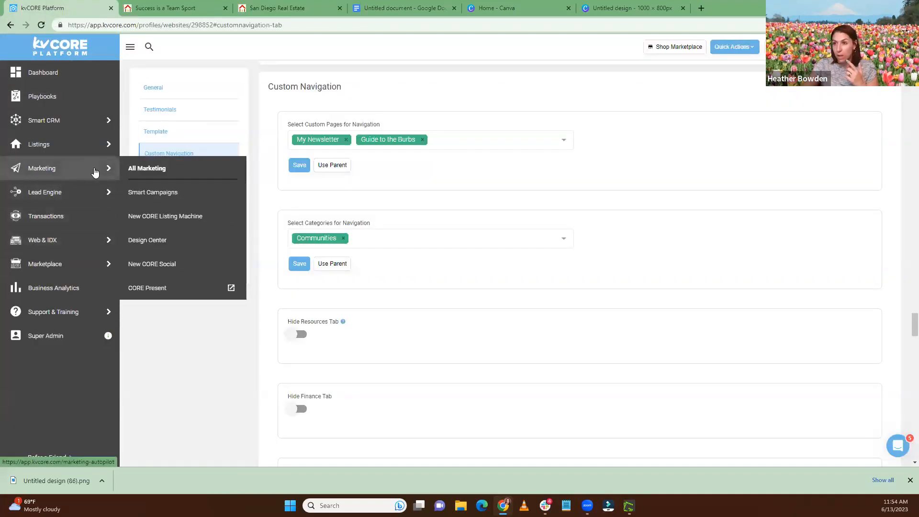
pyautogui.moveTo(58, 249)
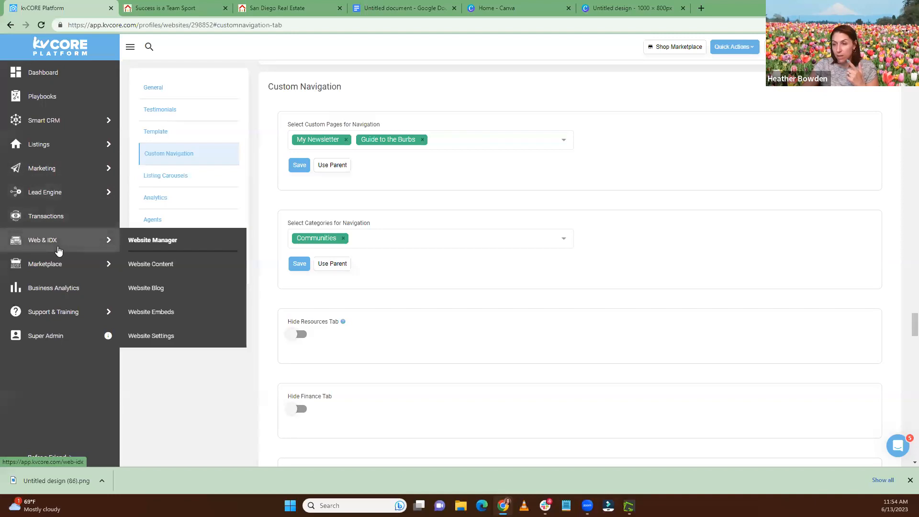
pyautogui.click(171, 242)
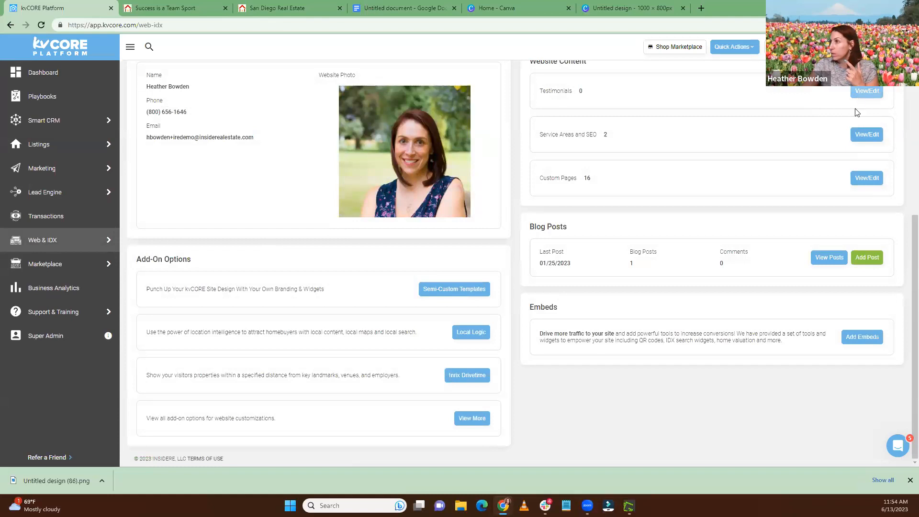
pyautogui.click(867, 135)
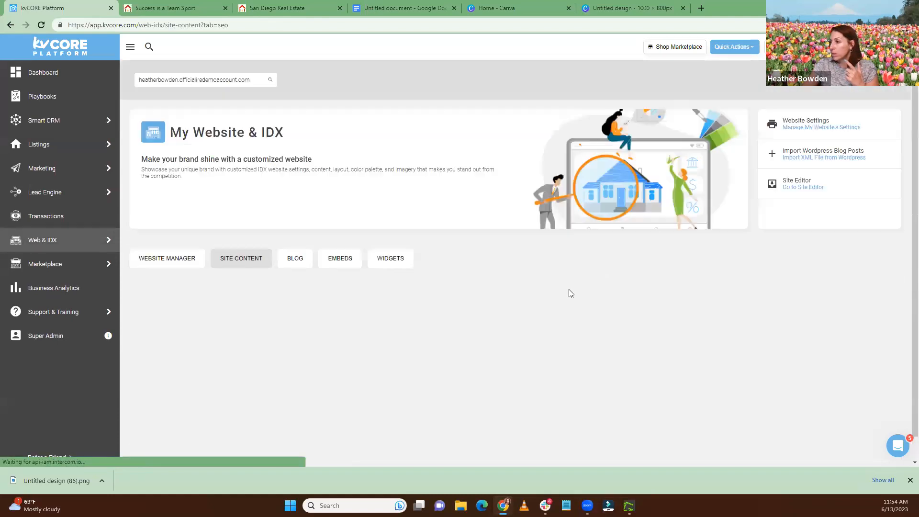
pyautogui.scroll(-2, 569, 292)
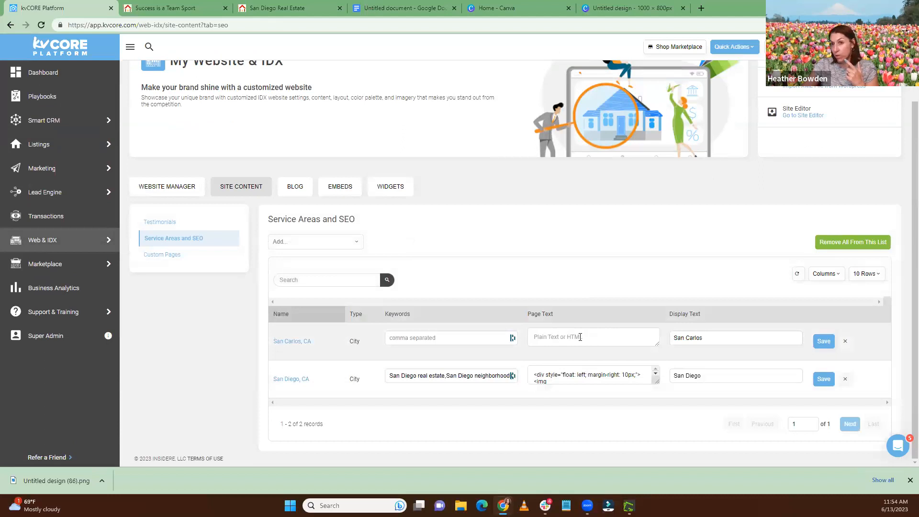
pyautogui.click(538, 340)
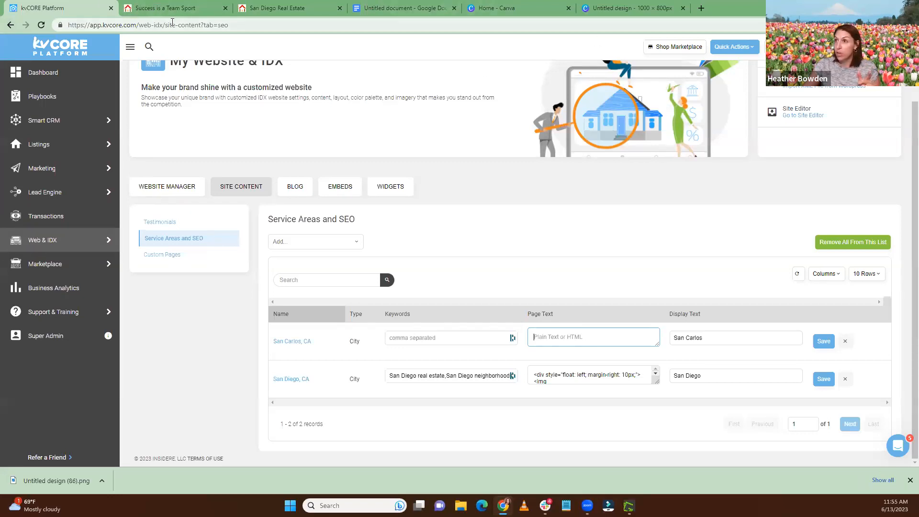
# Switch to Google Docs, open the Custom Page Coding Hacks document, and highlight its button code and responsive YouTube embed code
pyautogui.click(398, 7)
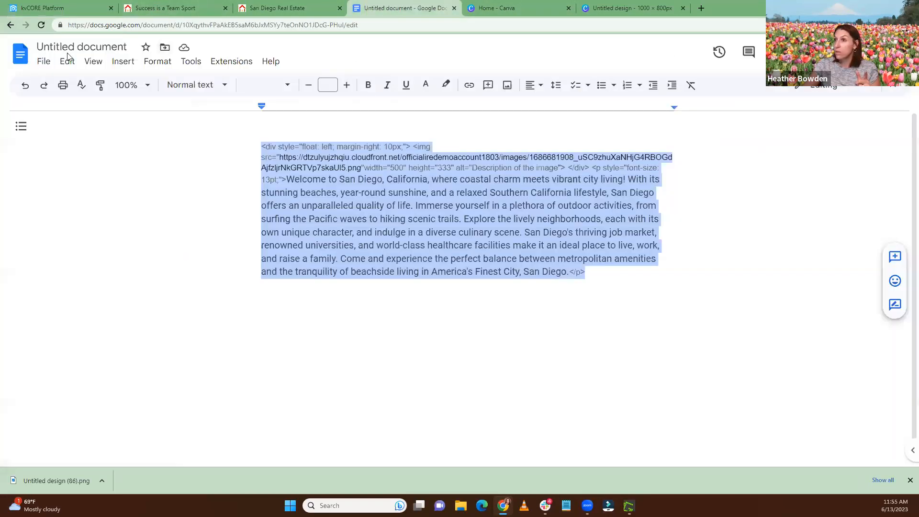
pyautogui.click(16, 56)
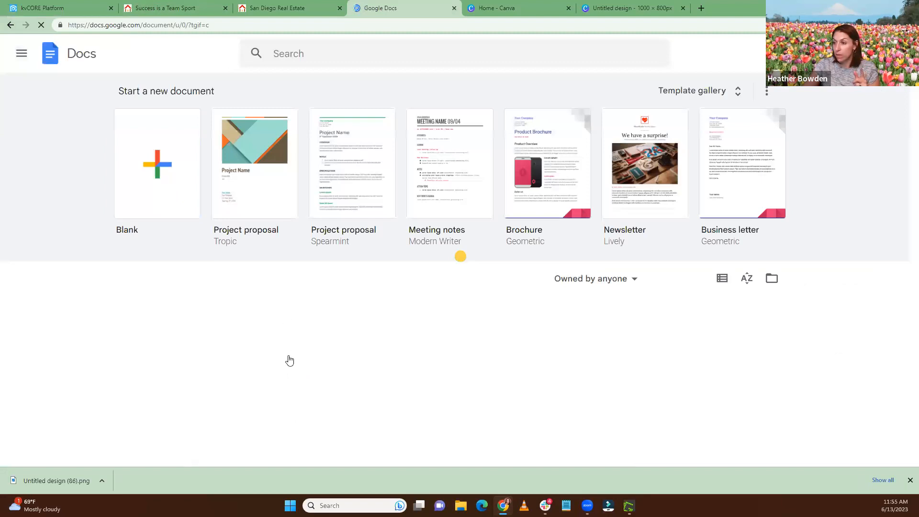
pyautogui.click(287, 357)
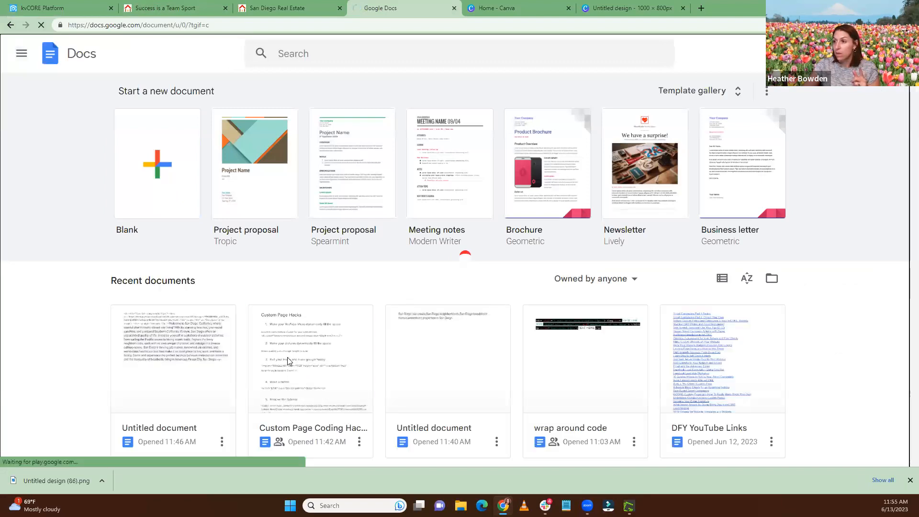
pyautogui.moveTo(232, 382); pyautogui.dragTo(467, 382)
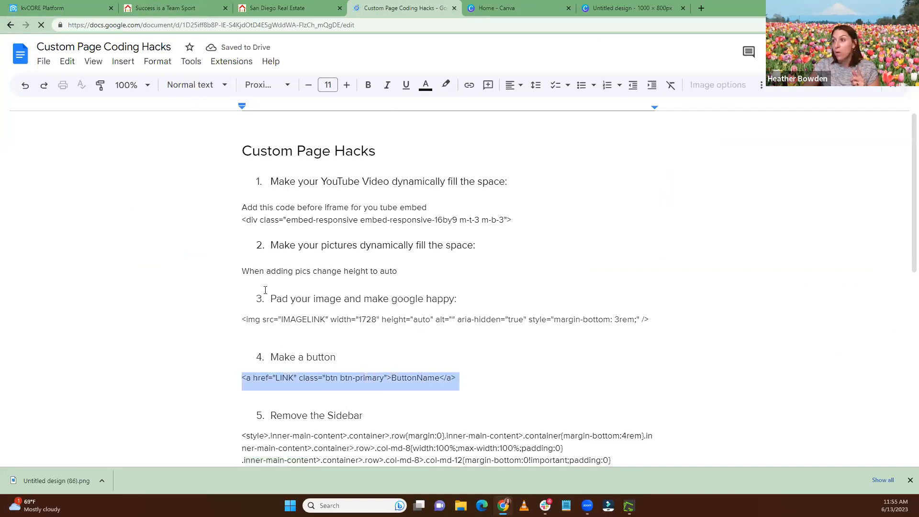
pyautogui.moveTo(260, 208); pyautogui.dragTo(566, 221)
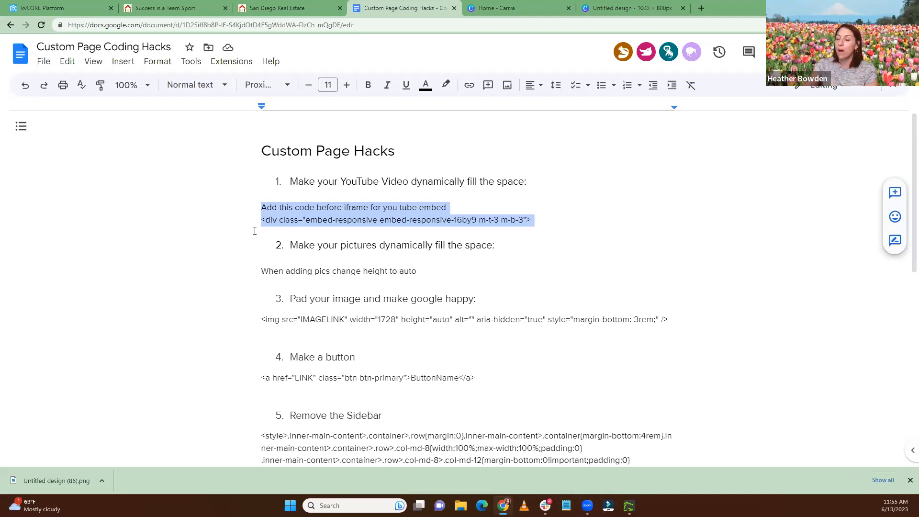
pyautogui.scroll(-1, 431, 249)
pyautogui.scroll(1, 384, 253)
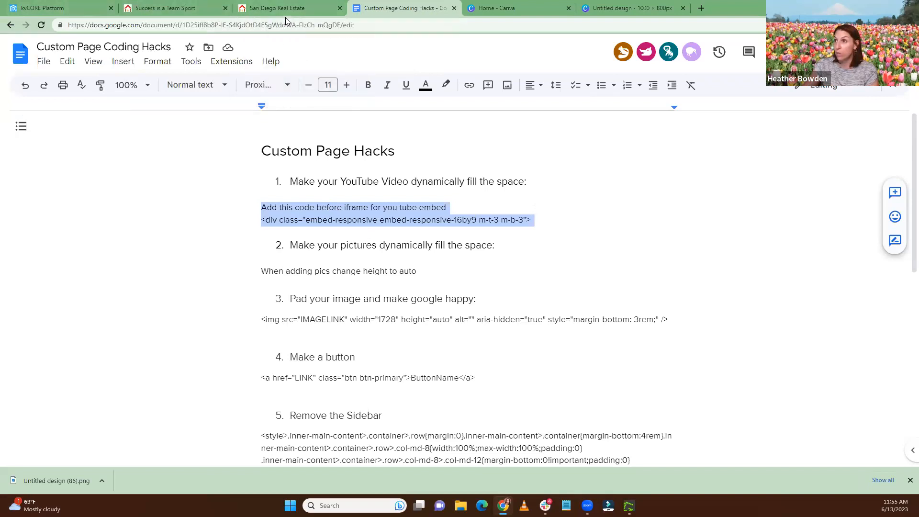
# Switch to the Inside Real Estate YouTube channel in a new tab and highlight the embed code for the "Sending Listings to Your Contacts" video
pyautogui.click(702, 8)
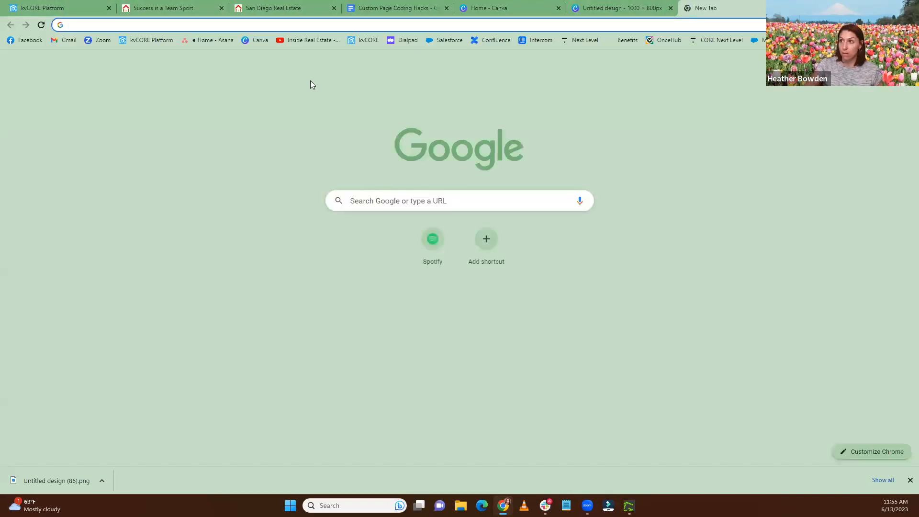
pyautogui.click(297, 39)
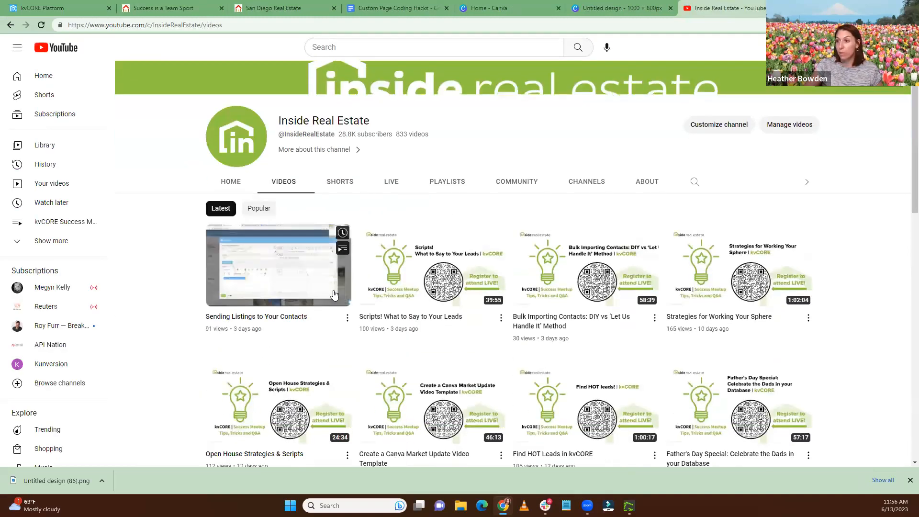
pyautogui.click(347, 318)
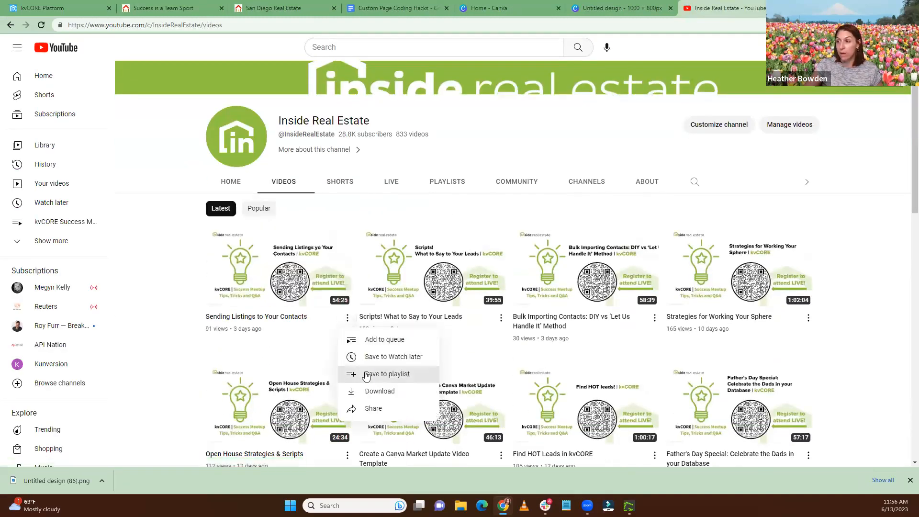
pyautogui.click(371, 408)
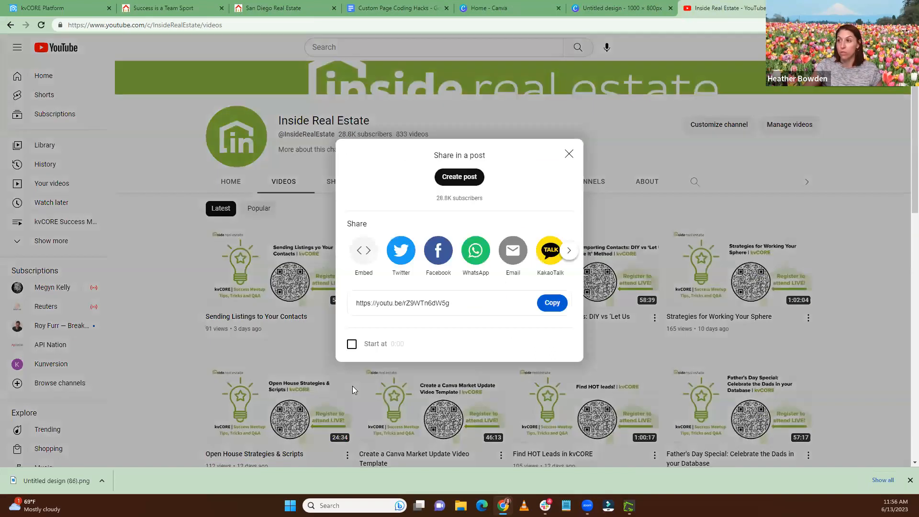
pyautogui.click(365, 251)
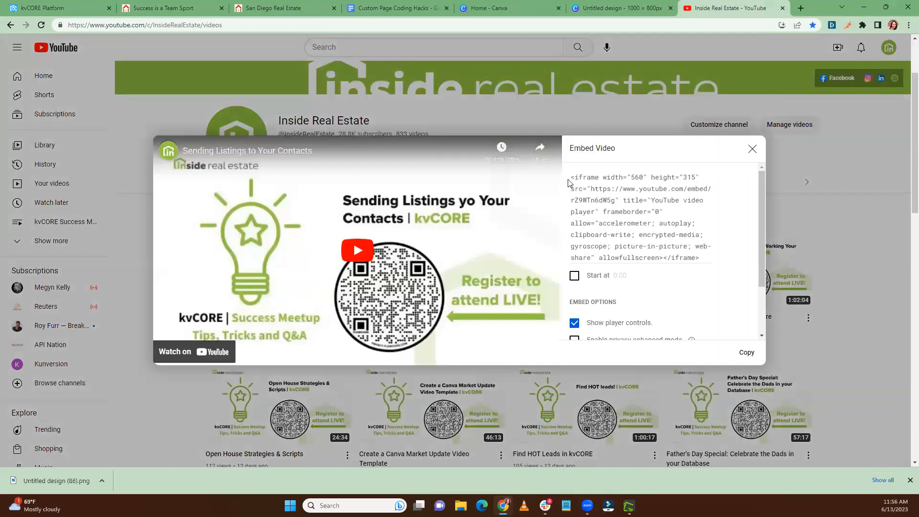
pyautogui.moveTo(574, 175); pyautogui.dragTo(707, 260)
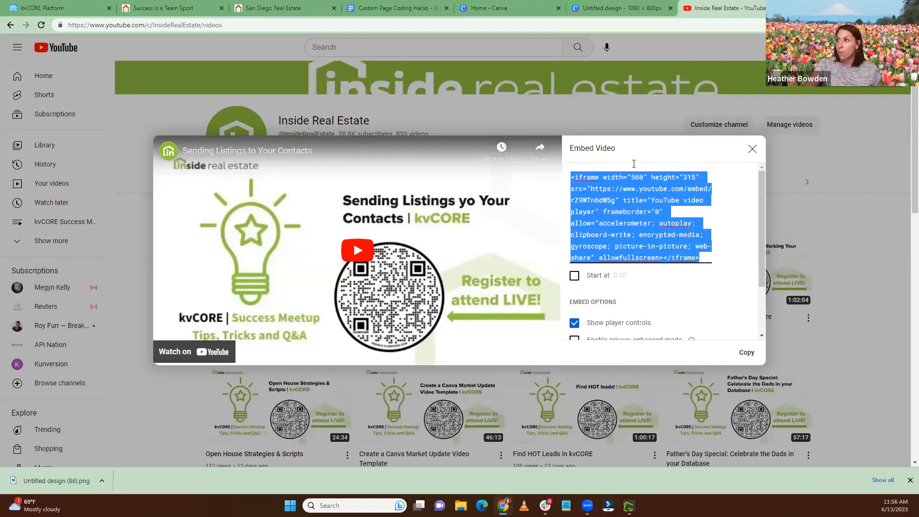
# Switch to Google Docs to highlight only the embed-responsive div line, then return to YouTube and close the video's embed code
pyautogui.click(383, 8)
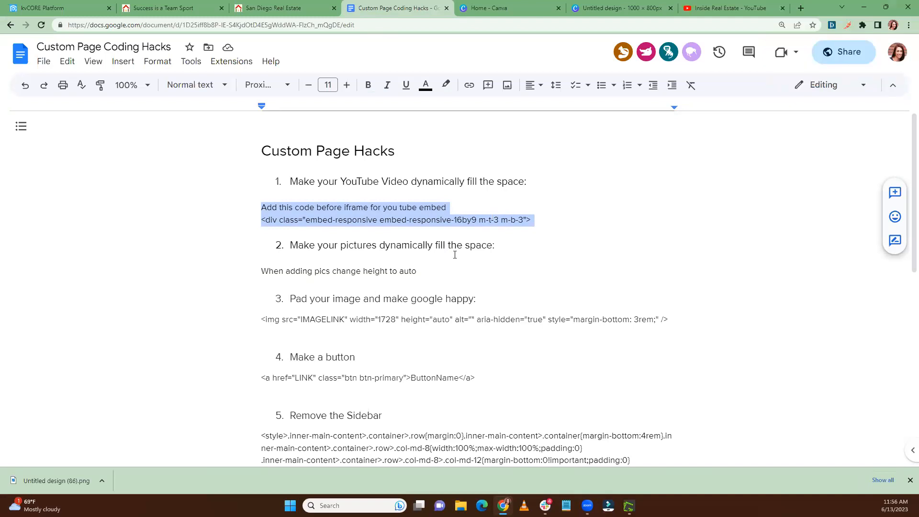
pyautogui.click(250, 225)
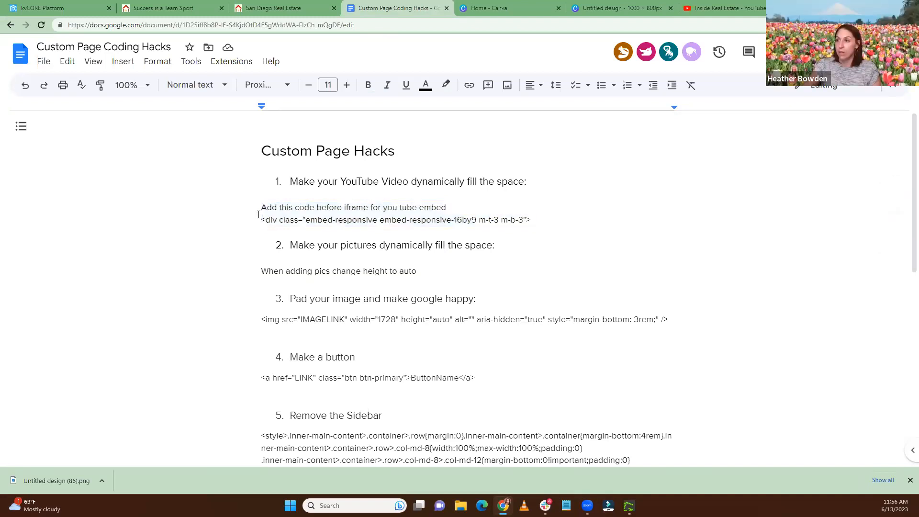
pyautogui.moveTo(263, 221); pyautogui.dragTo(531, 221)
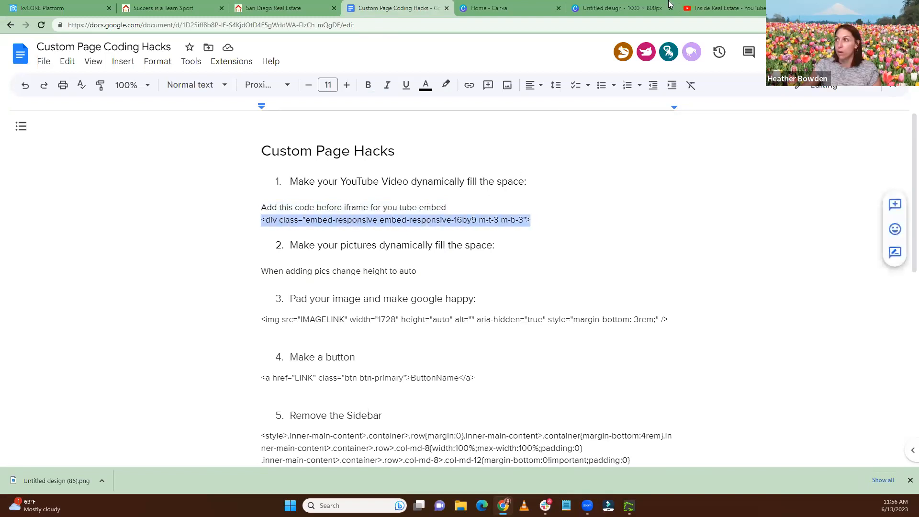
pyautogui.click(703, 9)
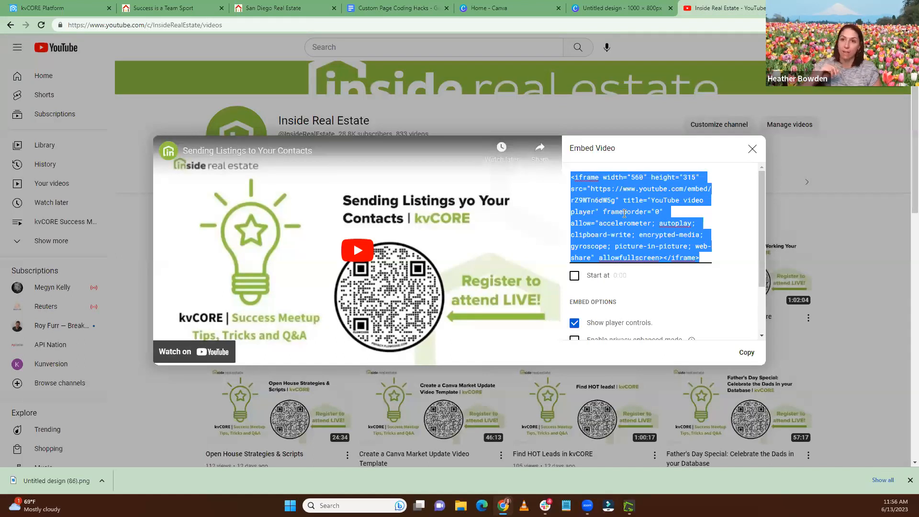
pyautogui.click(752, 151)
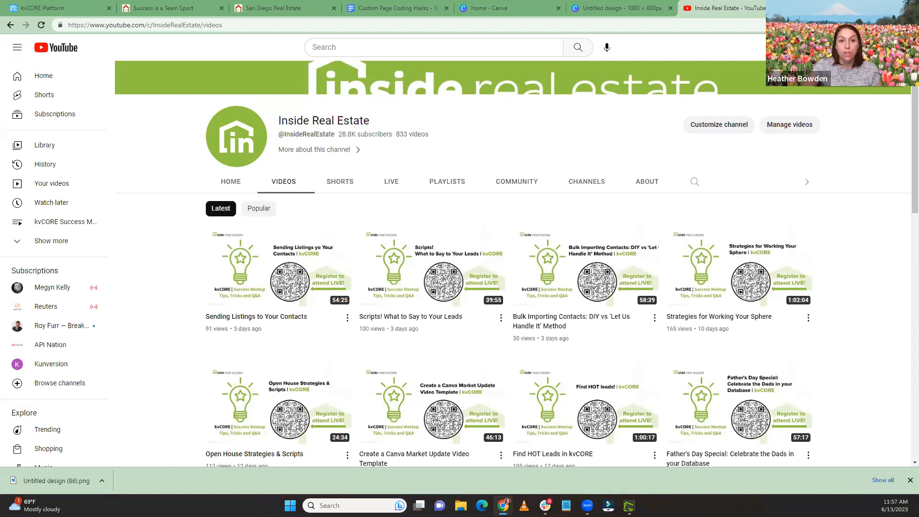
# Open the Inside Real Estate channel's customization page, view the channel from there, and select the channel's web address
pyautogui.moveTo(338, 274)
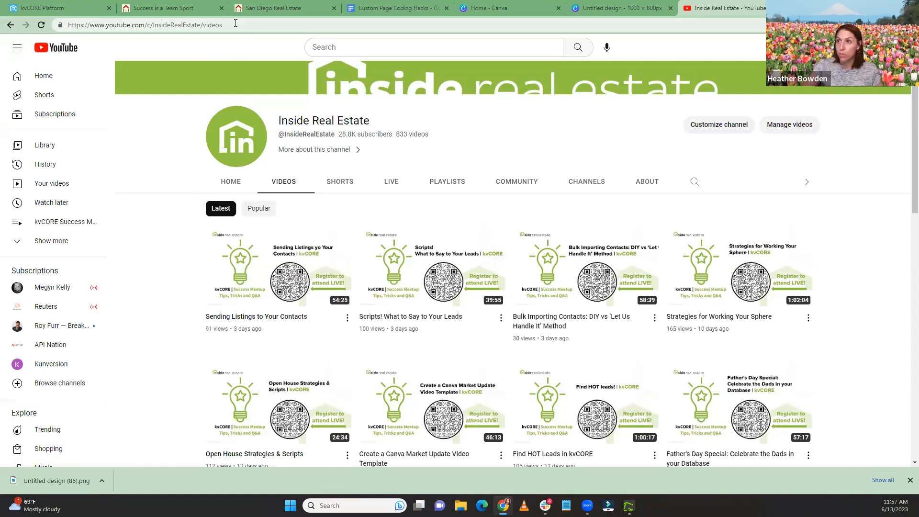
pyautogui.click(236, 136)
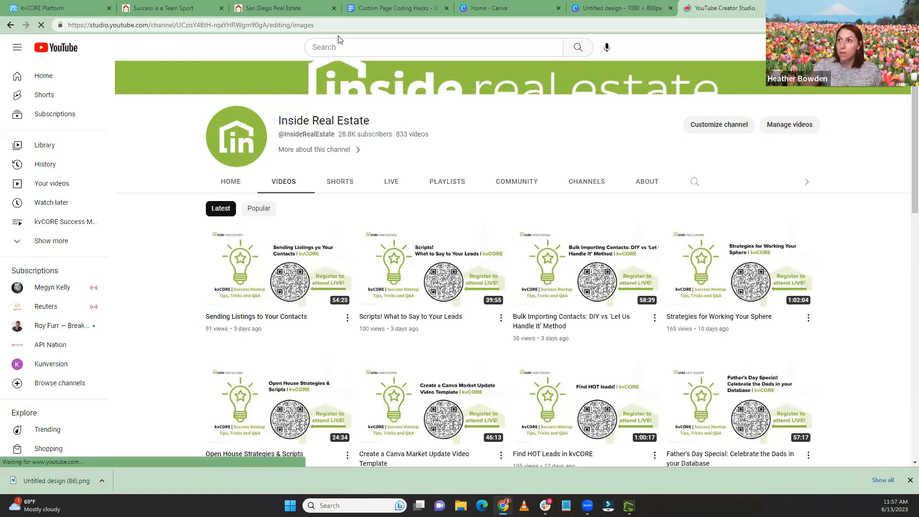
pyautogui.moveTo(341, 29); pyautogui.dragTo(406, 35)
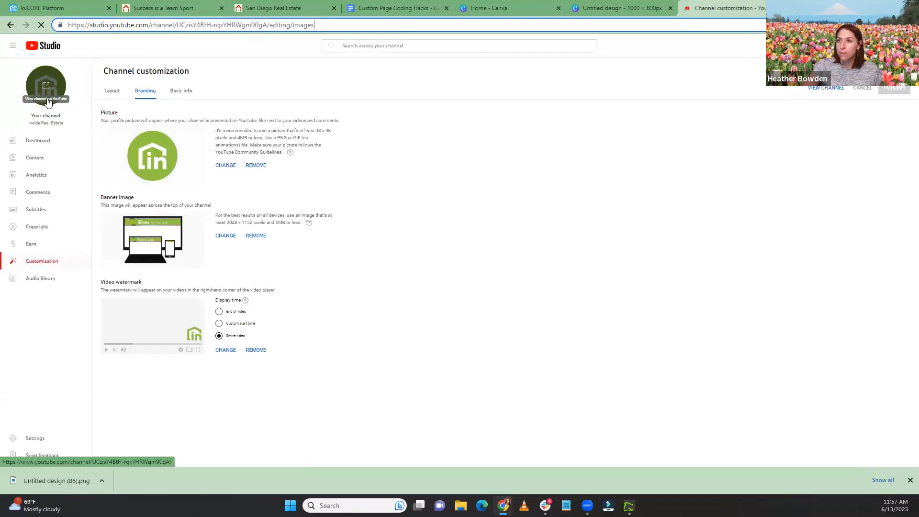
pyautogui.click(44, 99)
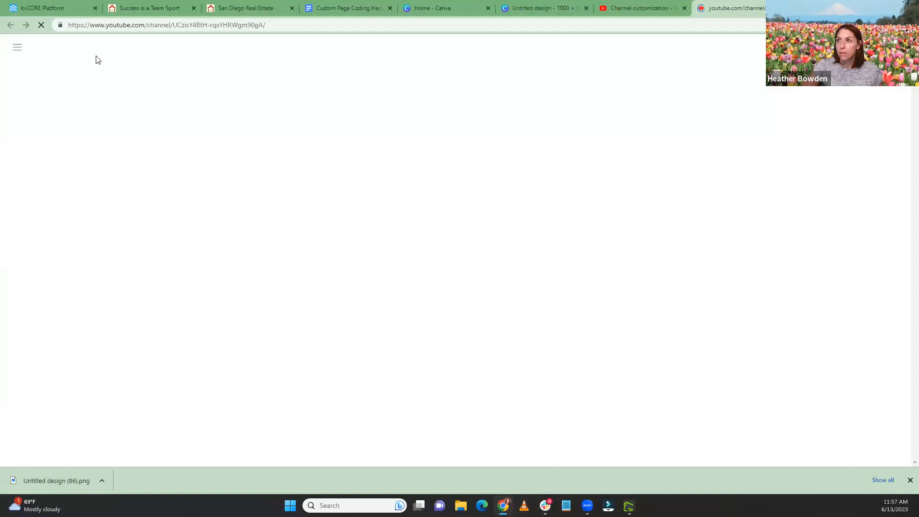
pyautogui.moveTo(276, 24); pyautogui.dragTo(54, 31)
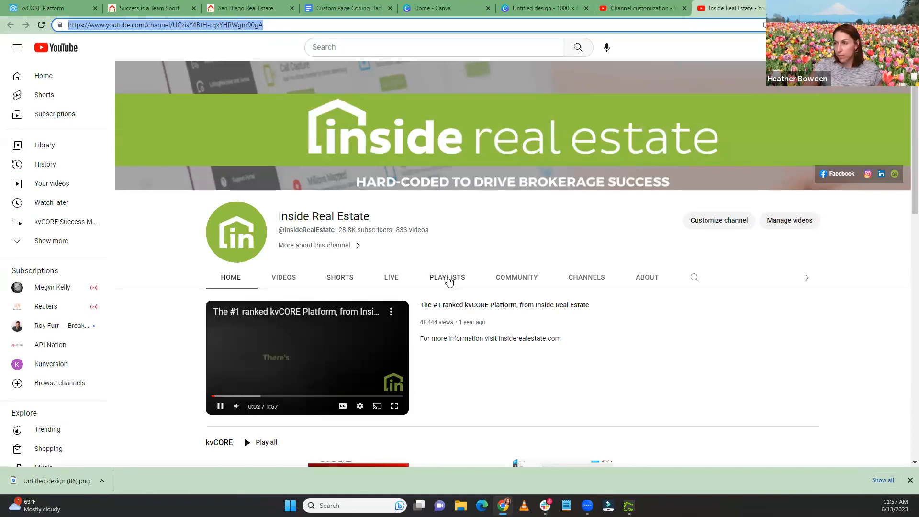
# Open the full "kvCORE Success Meetups: Tips Tricks and Q&A" playlist from the channel's playlists and select its web address
pyautogui.click(448, 280)
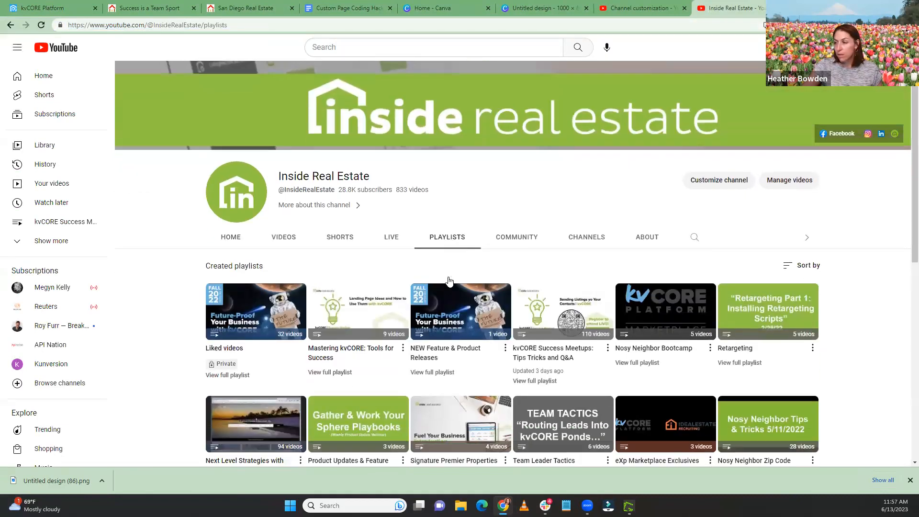
pyautogui.scroll(-3, 370, 246)
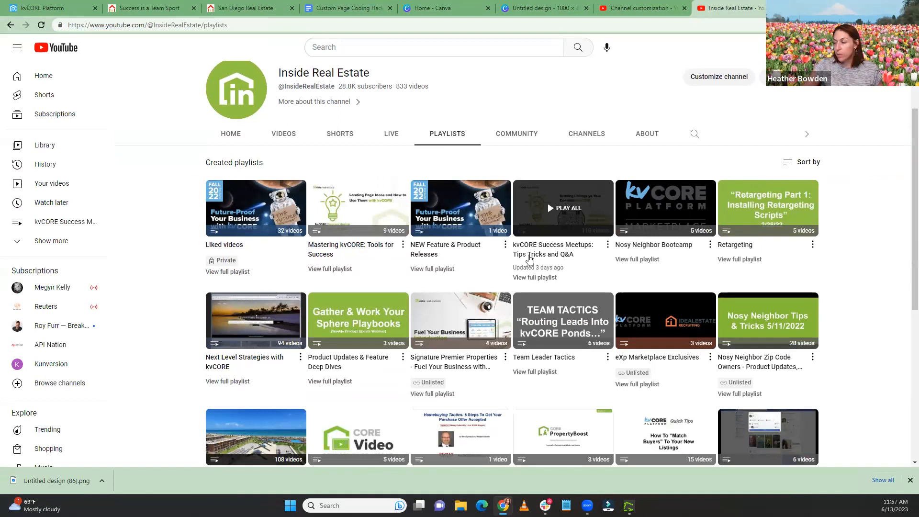
pyautogui.click(533, 281)
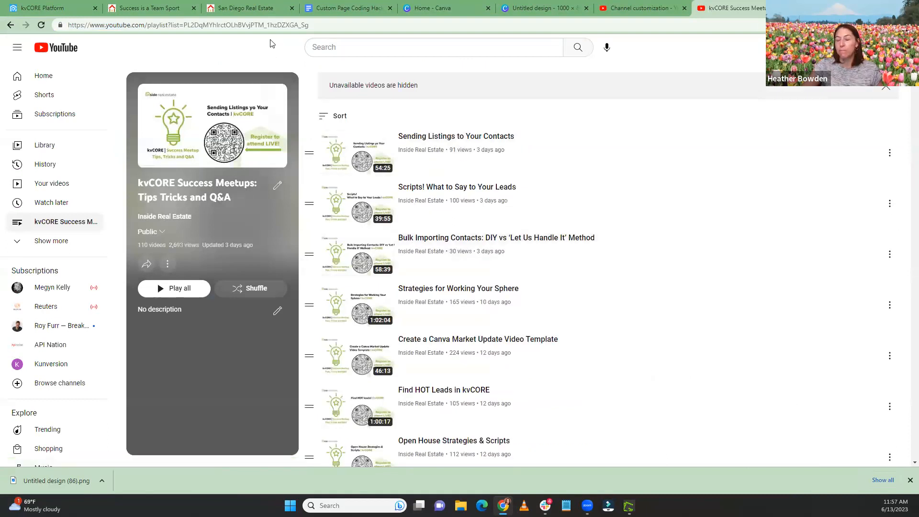
pyautogui.click(337, 24)
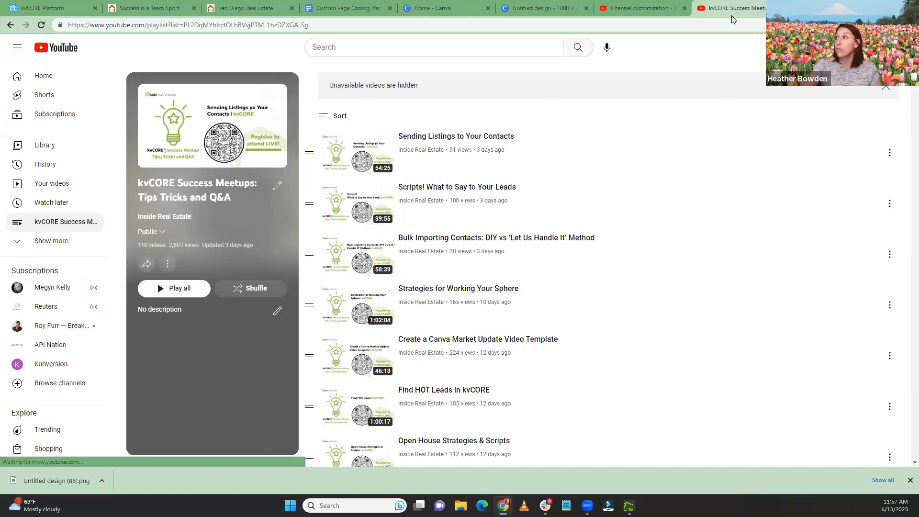
# Switch to Facebook at facebook.com in a new tab, open the Inside Real Estate Discussion Group, and select the group's web address
pyautogui.hotkey('ctrl', 't')
pyautogui.write('facebook.com')
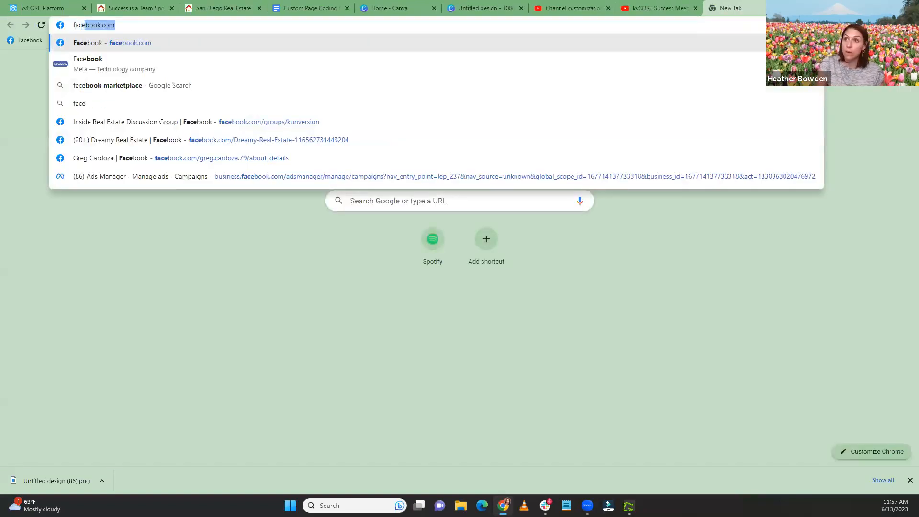
pyautogui.press('Return')
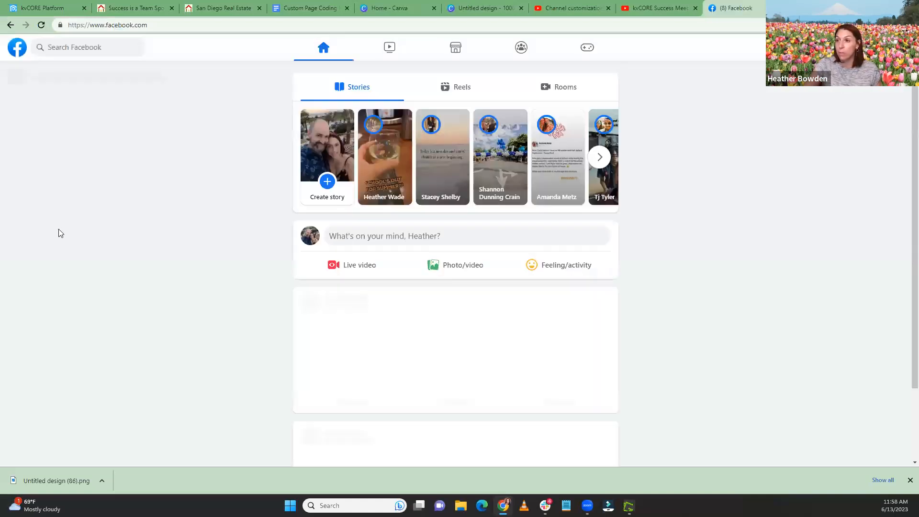
pyautogui.click(89, 47)
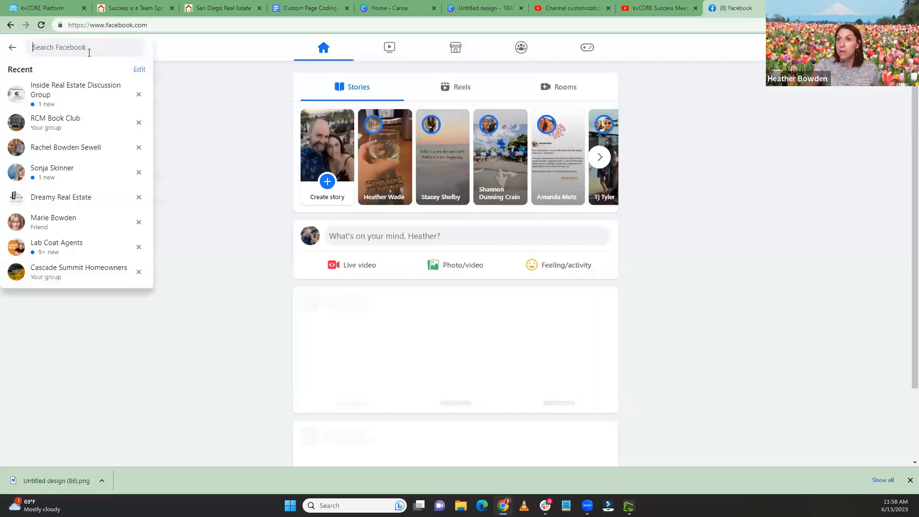
pyautogui.click(70, 93)
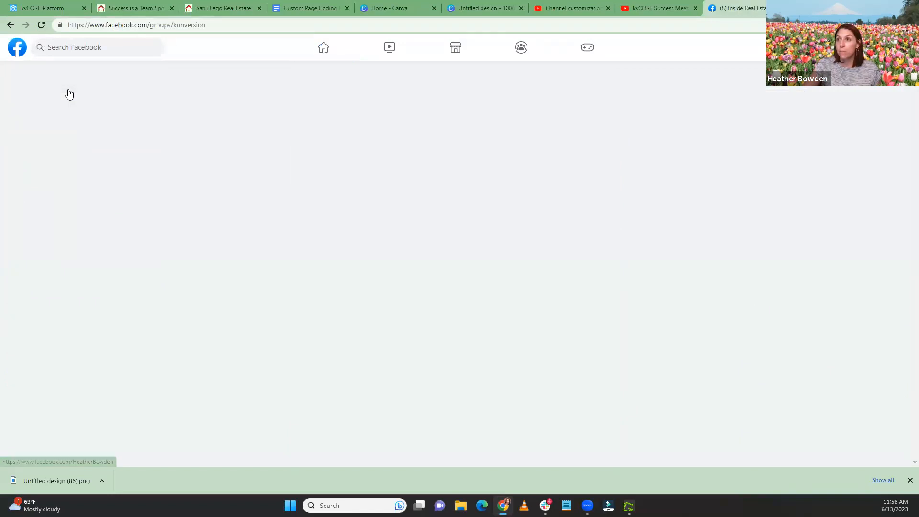
pyautogui.click(73, 25)
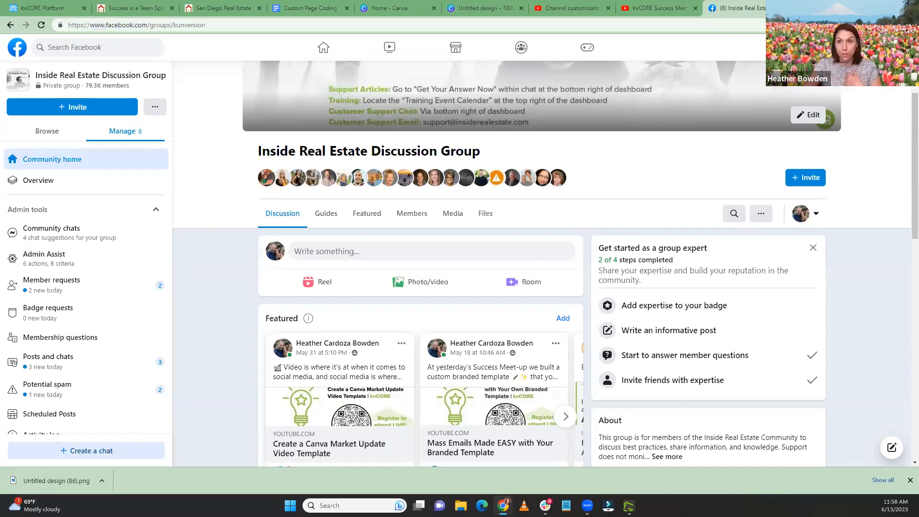
# Browse the discussion group's feed for the "Next Week's Success Meet-Up Topics" post and examine its 6/13 to 6/15 session schedule
pyautogui.scroll(-3, 444, 375)
pyautogui.scroll(-2, 443, 376)
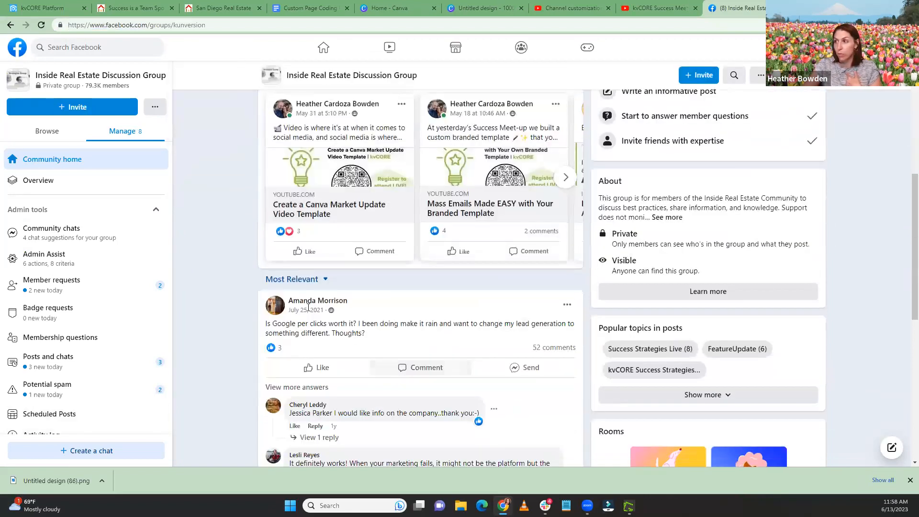
pyautogui.scroll(-5, 326, 315)
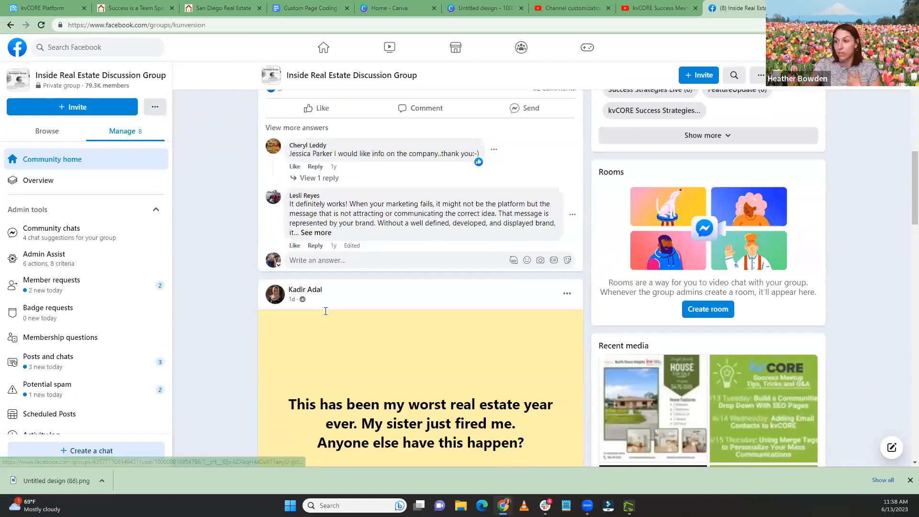
pyautogui.scroll(7, 326, 316)
pyautogui.scroll(-6, 328, 316)
pyautogui.scroll(-20, 328, 316)
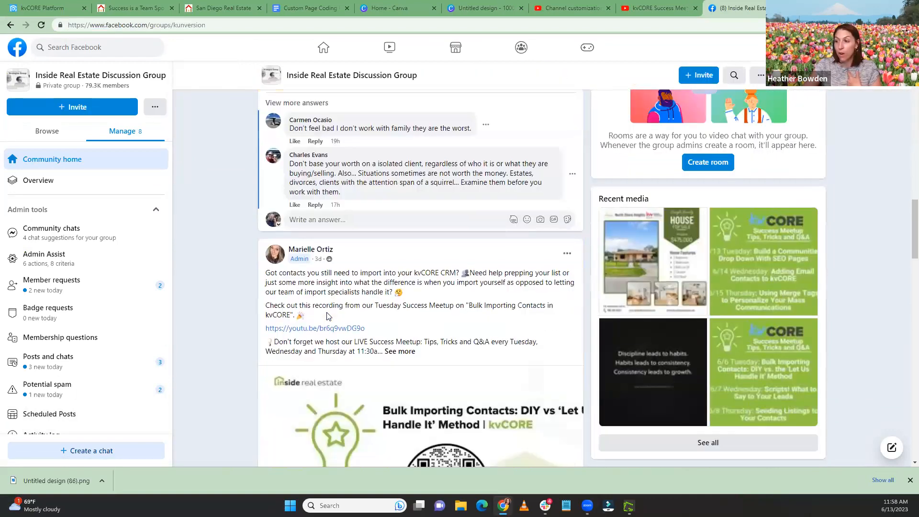
pyautogui.scroll(-20, 329, 329)
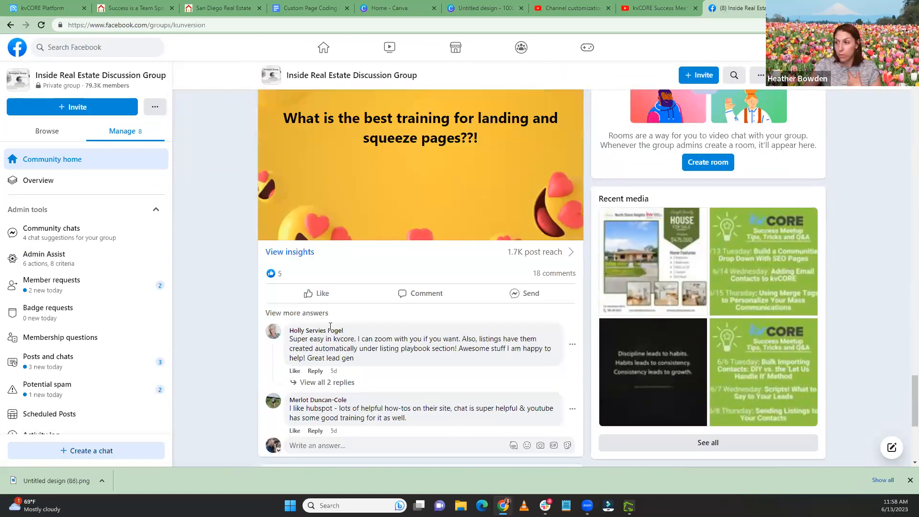
pyautogui.scroll(-13, 330, 327)
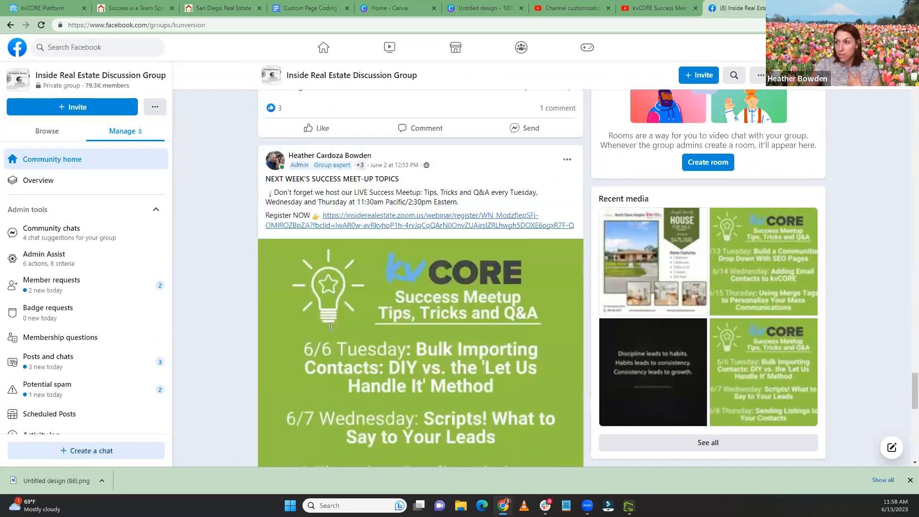
pyautogui.scroll(5, 345, 327)
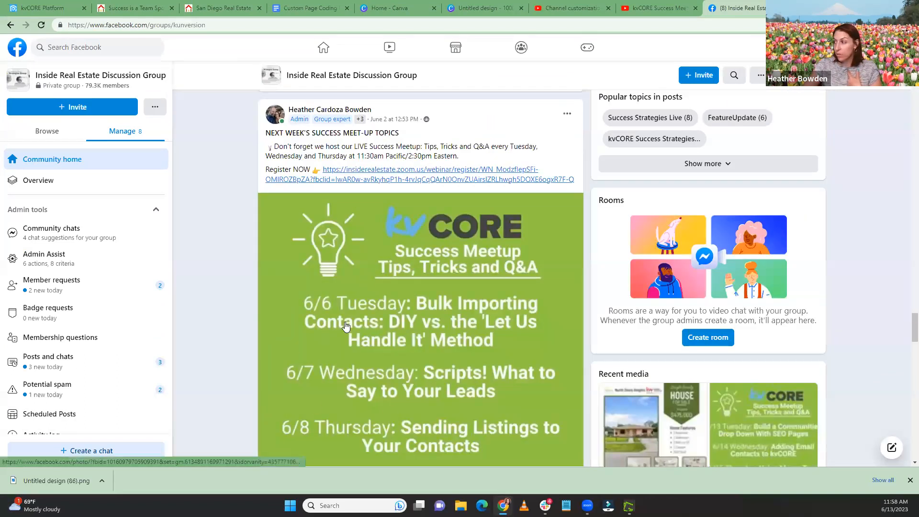
pyautogui.scroll(-6, 352, 309)
pyautogui.scroll(8, 352, 309)
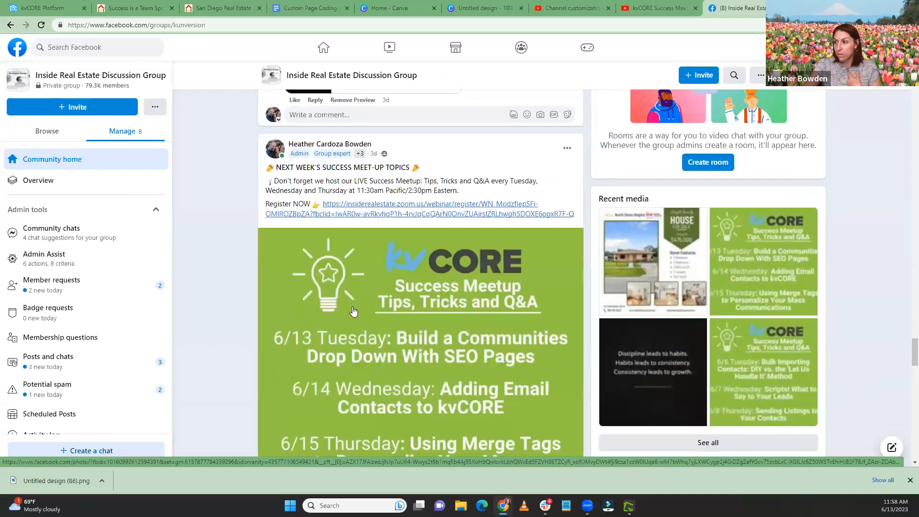
pyautogui.scroll(-6, 353, 312)
pyautogui.scroll(4, 407, 307)
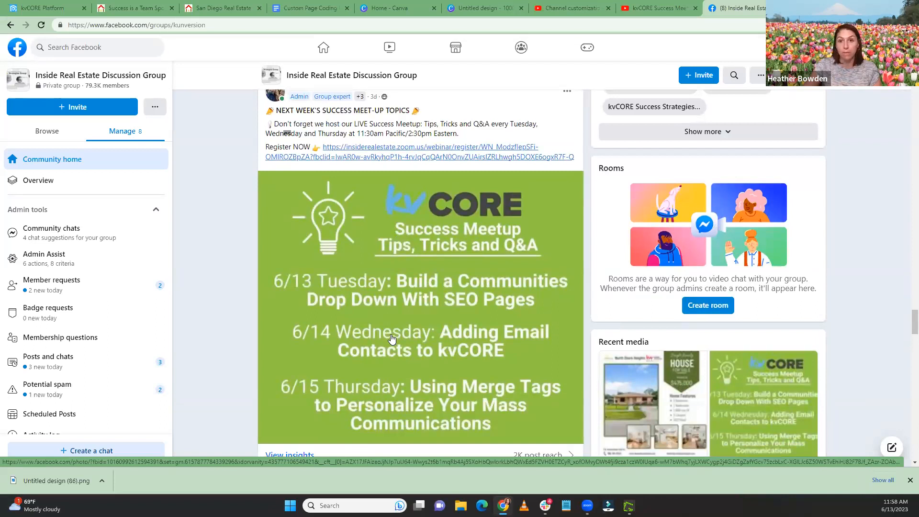
pyautogui.scroll(-1, 392, 339)
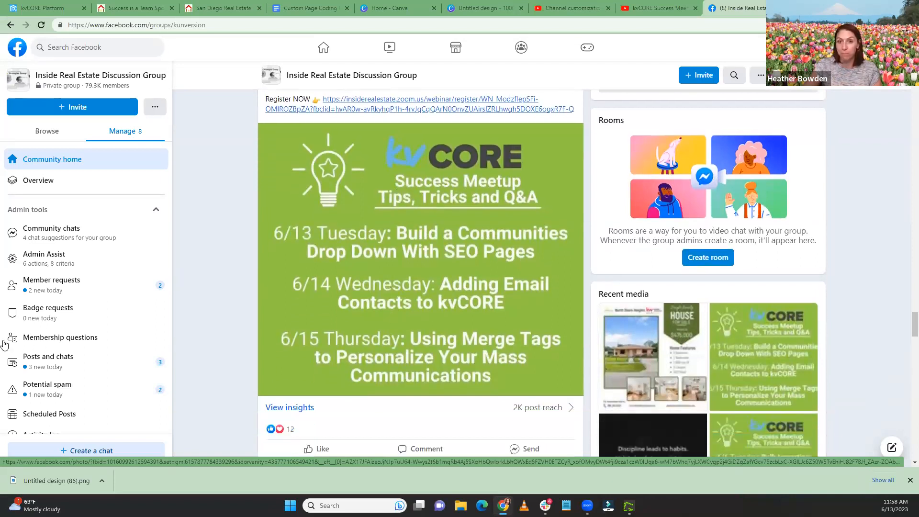